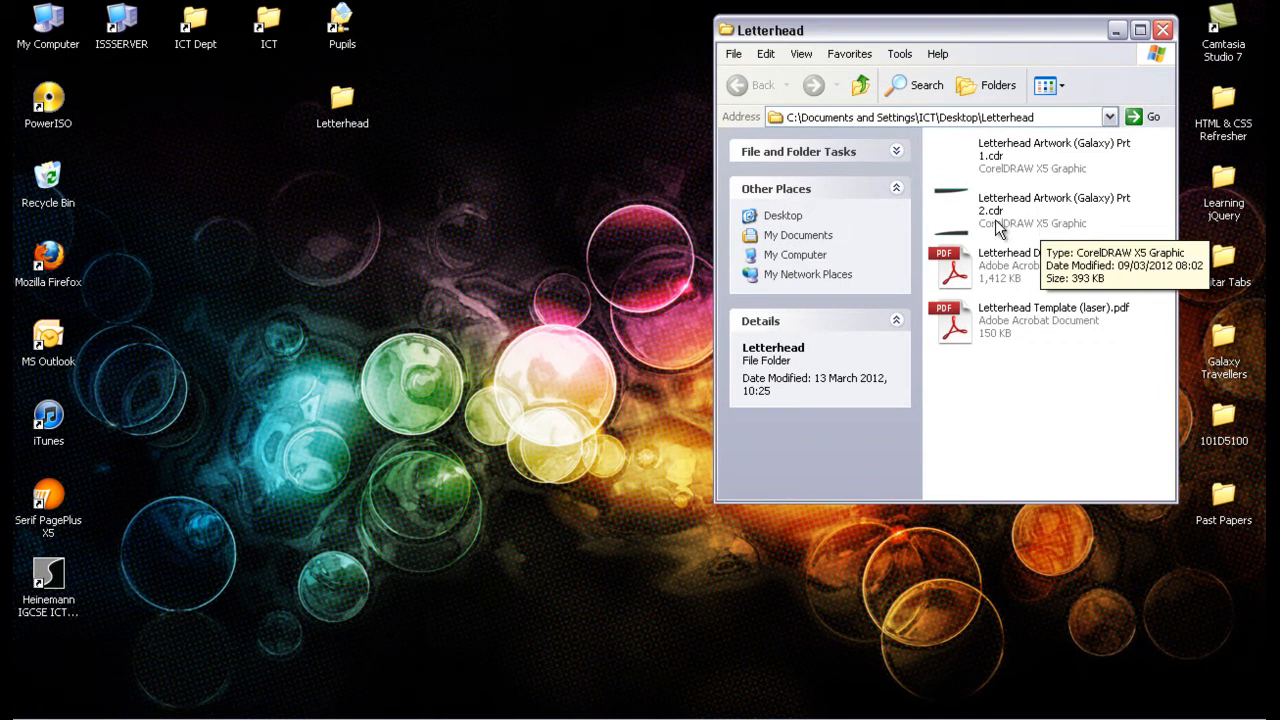
Open Letterhead Artwork (Galaxy) Prt 2.cdr and save it as a new drawing named Letterhead Artwork (Galaxy) Prt 3.cdr
{"action": "left_click", "coordinate": [988, 218]}
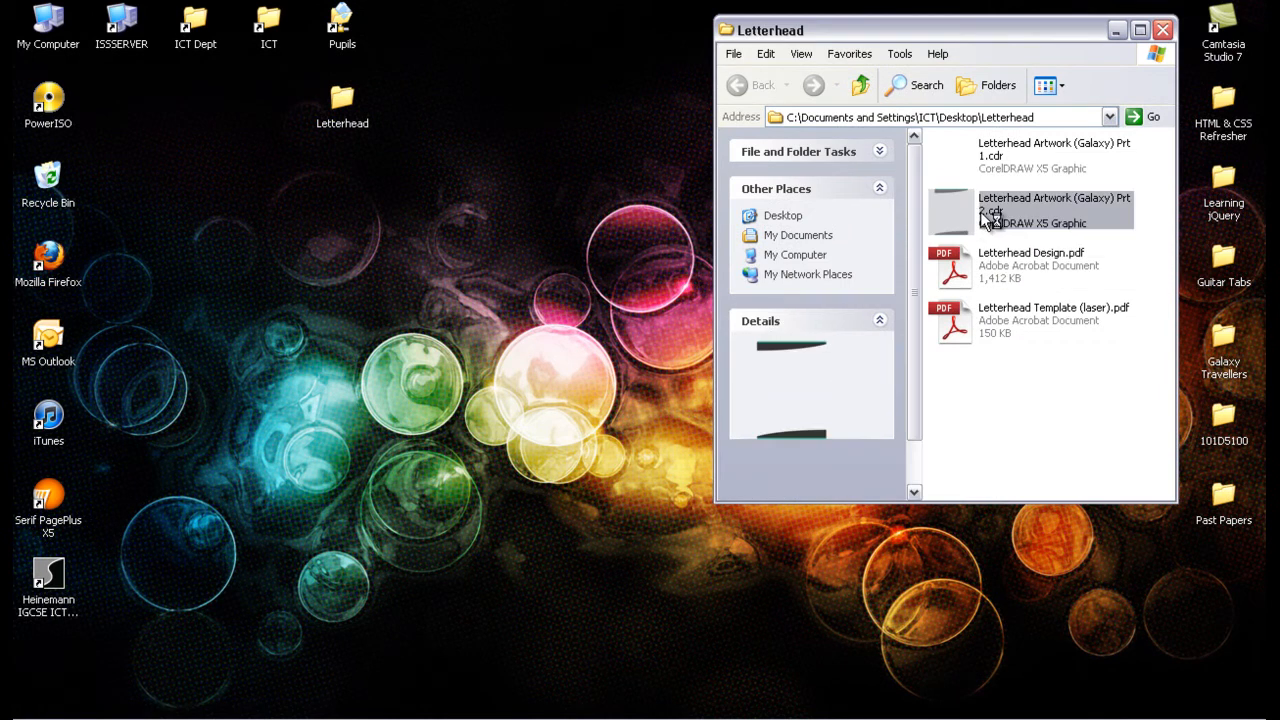
{"action": "double_click", "coordinate": [988, 218]}
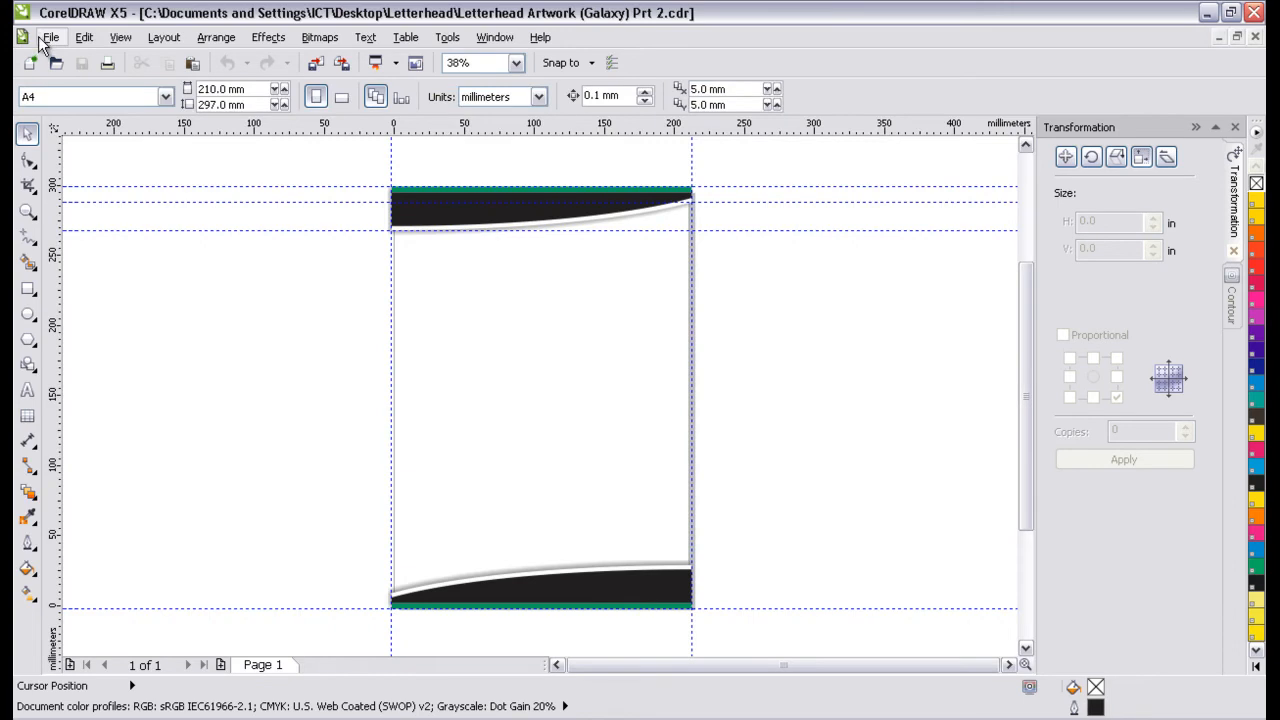
{"action": "left_click", "coordinate": [50, 38]}
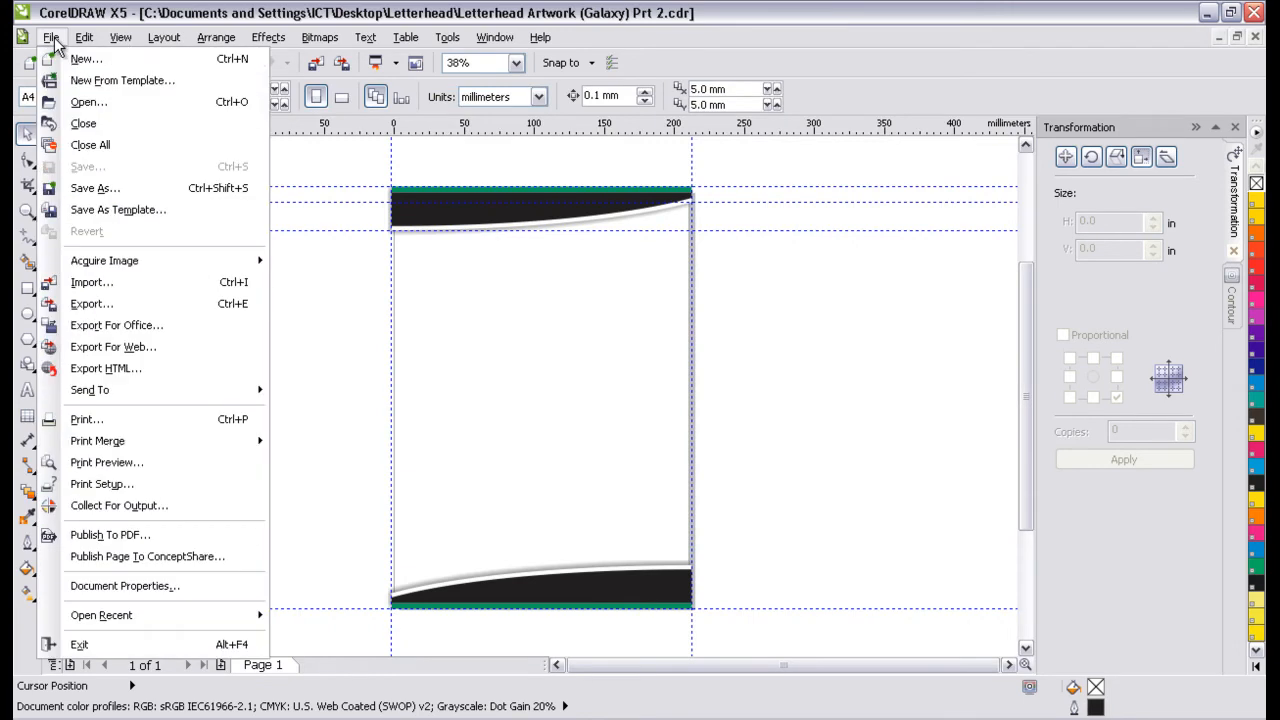
{"action": "left_click", "coordinate": [94, 190]}
{"action": "left_click", "coordinate": [655, 422]}
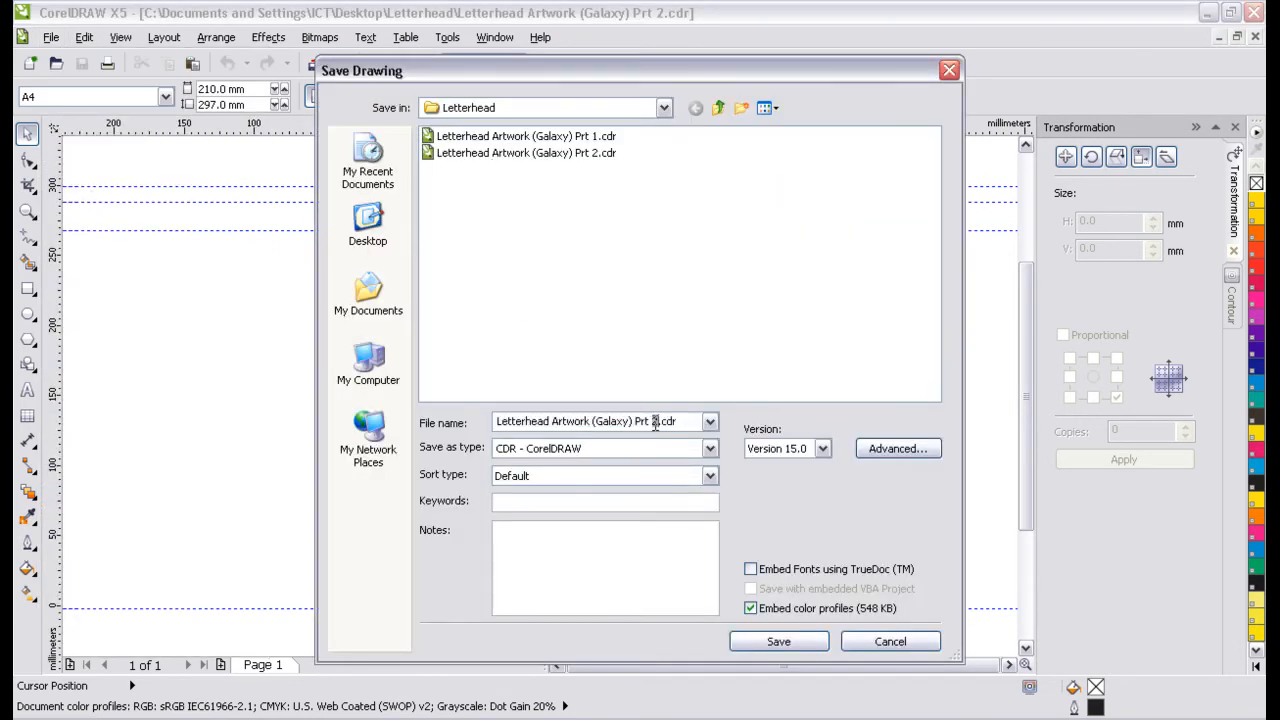
{"action": "type", "text": "3"}
{"action": "left_click", "coordinate": [776, 643]}
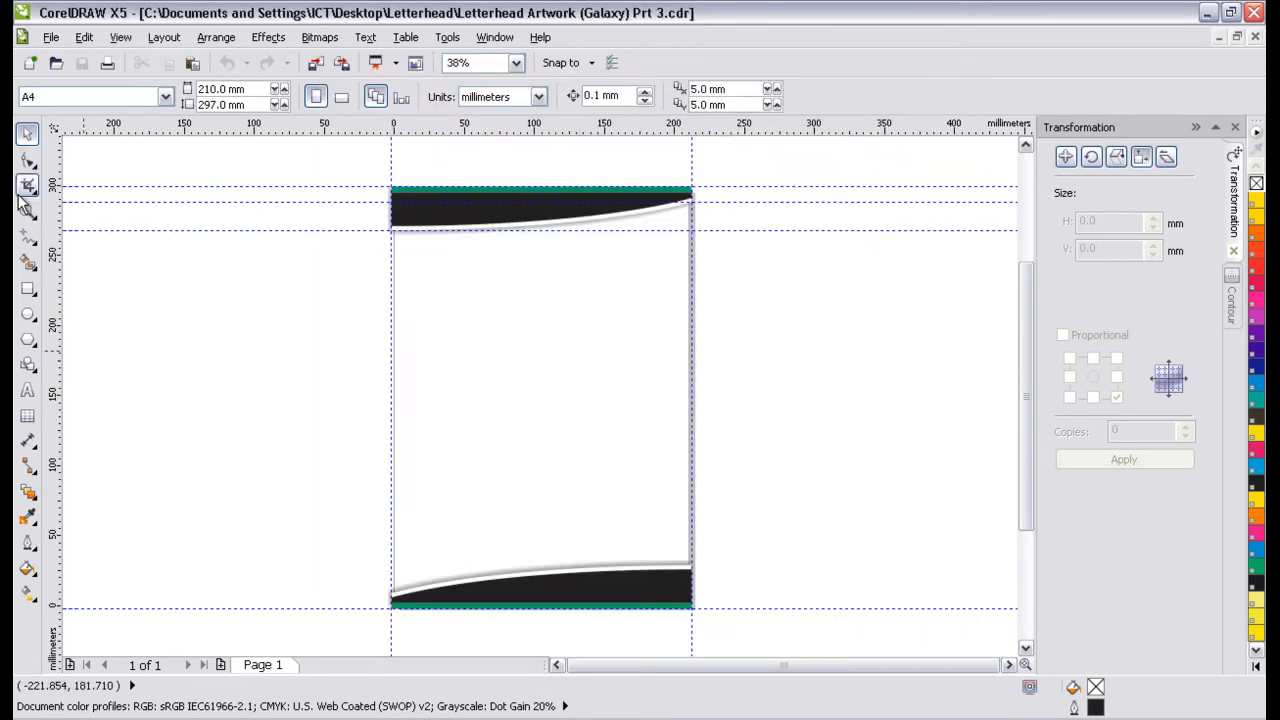
Draw an upright rectangle about 21 by 38 mm on the page just below the black header's left part
{"action": "left_click", "coordinate": [27, 212]}
{"action": "left_click_drag", "start_coordinate": [371, 349], "coordinate": [580, 180]}
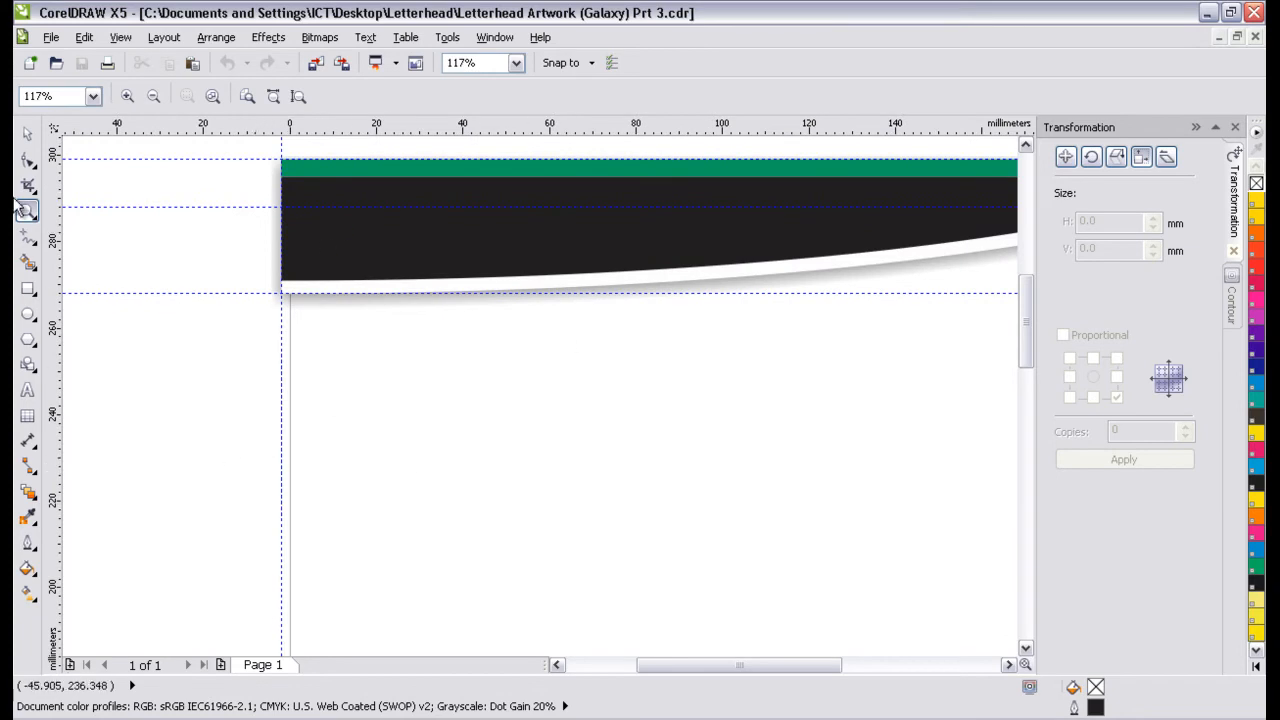
{"action": "left_click", "coordinate": [27, 137]}
{"action": "left_click", "coordinate": [28, 288]}
{"action": "left_click_drag", "start_coordinate": [389, 340], "coordinate": [479, 502]}
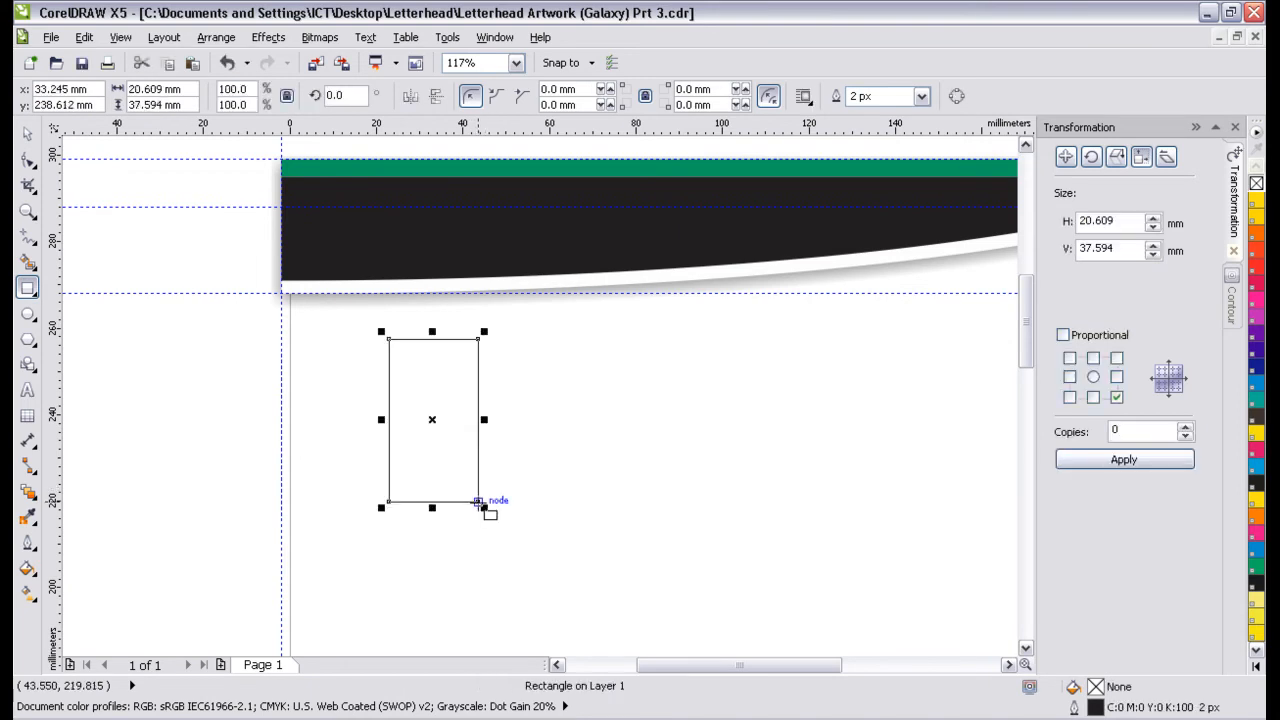
{"action": "left_click", "coordinate": [27, 133]}
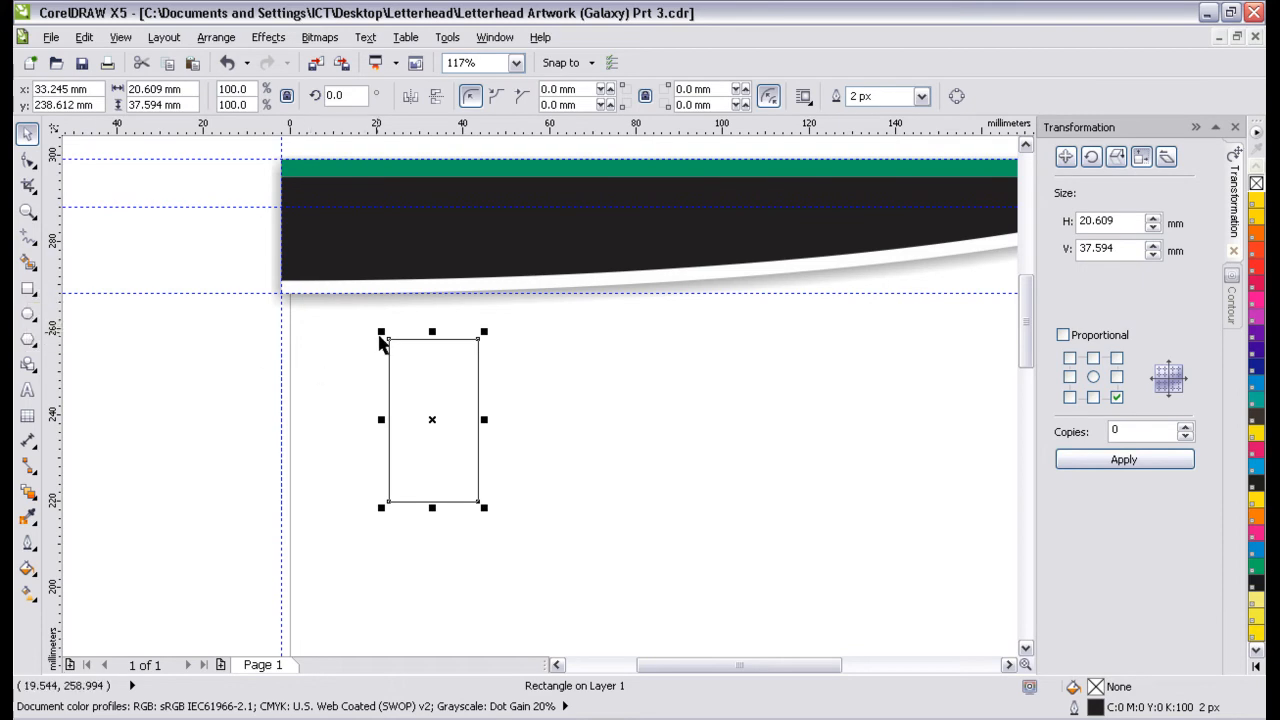
Resize the rectangle non-proportionally to 20 mm horizontally and 42 mm vertically
{"action": "left_click", "coordinate": [621, 420]}
{"action": "left_click", "coordinate": [464, 408]}
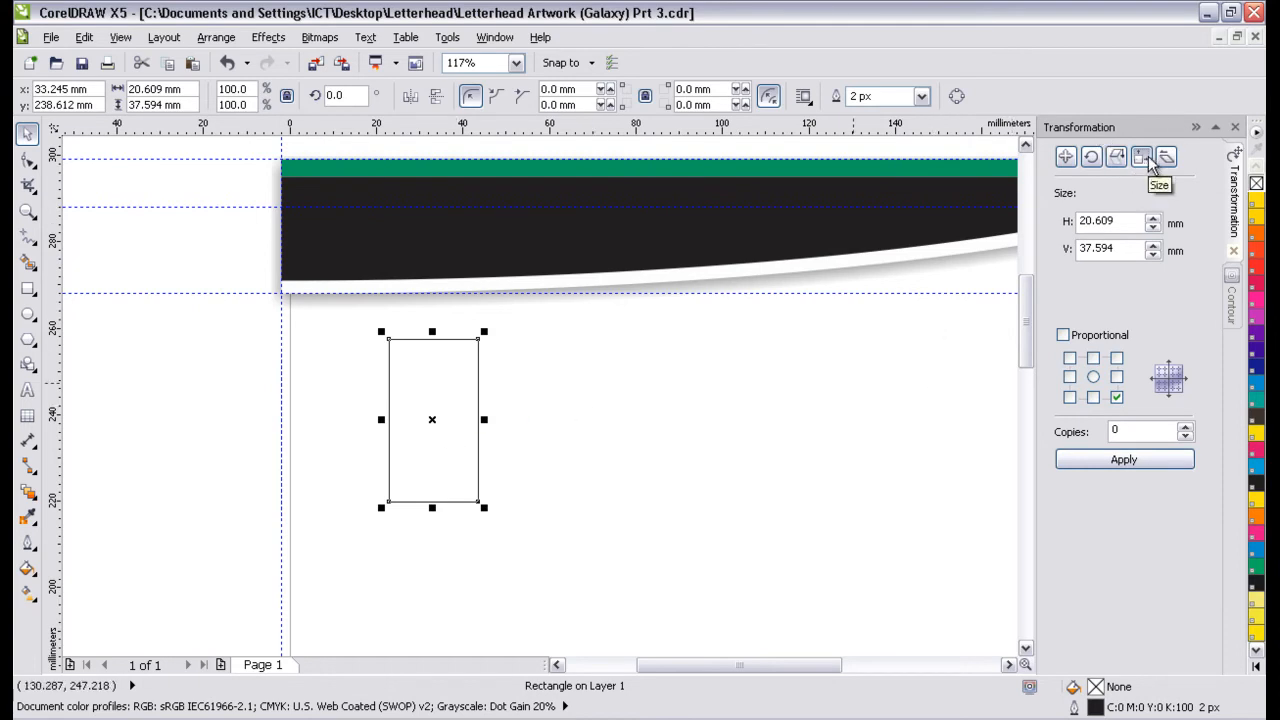
{"action": "double_click", "coordinate": [1100, 221]}
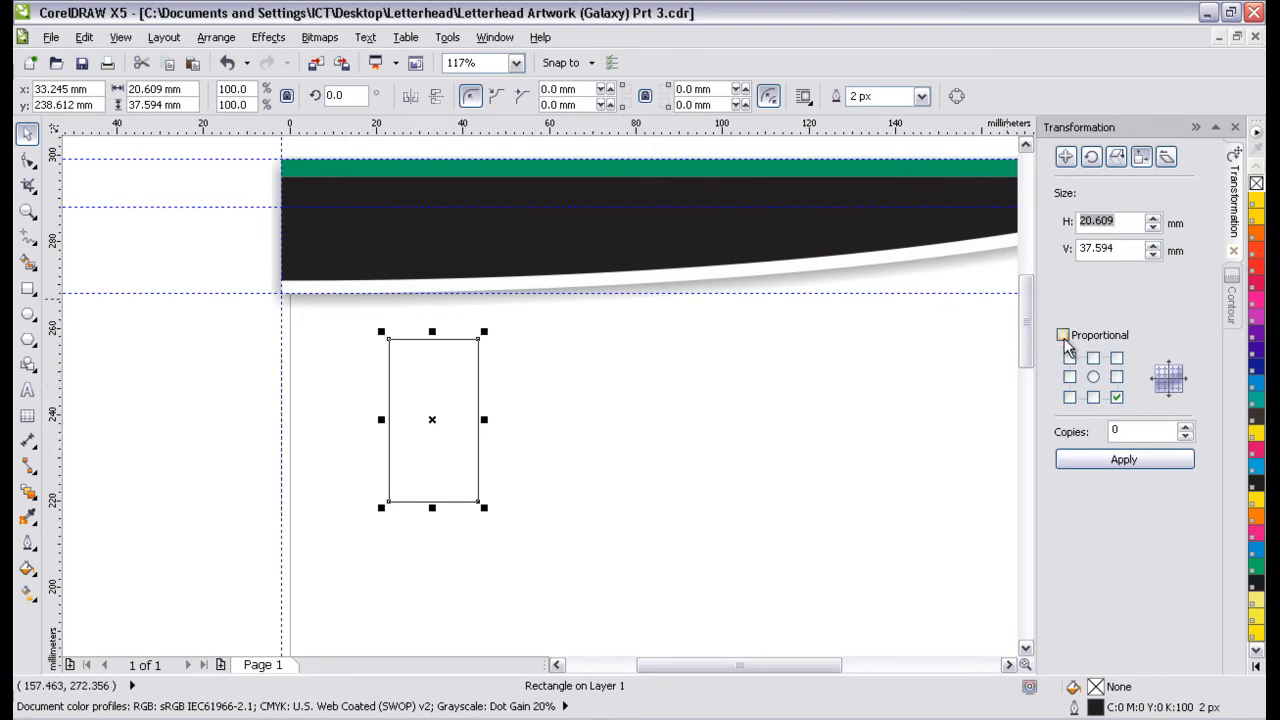
{"action": "left_click", "coordinate": [1063, 336]}
{"action": "left_click", "coordinate": [1063, 336]}
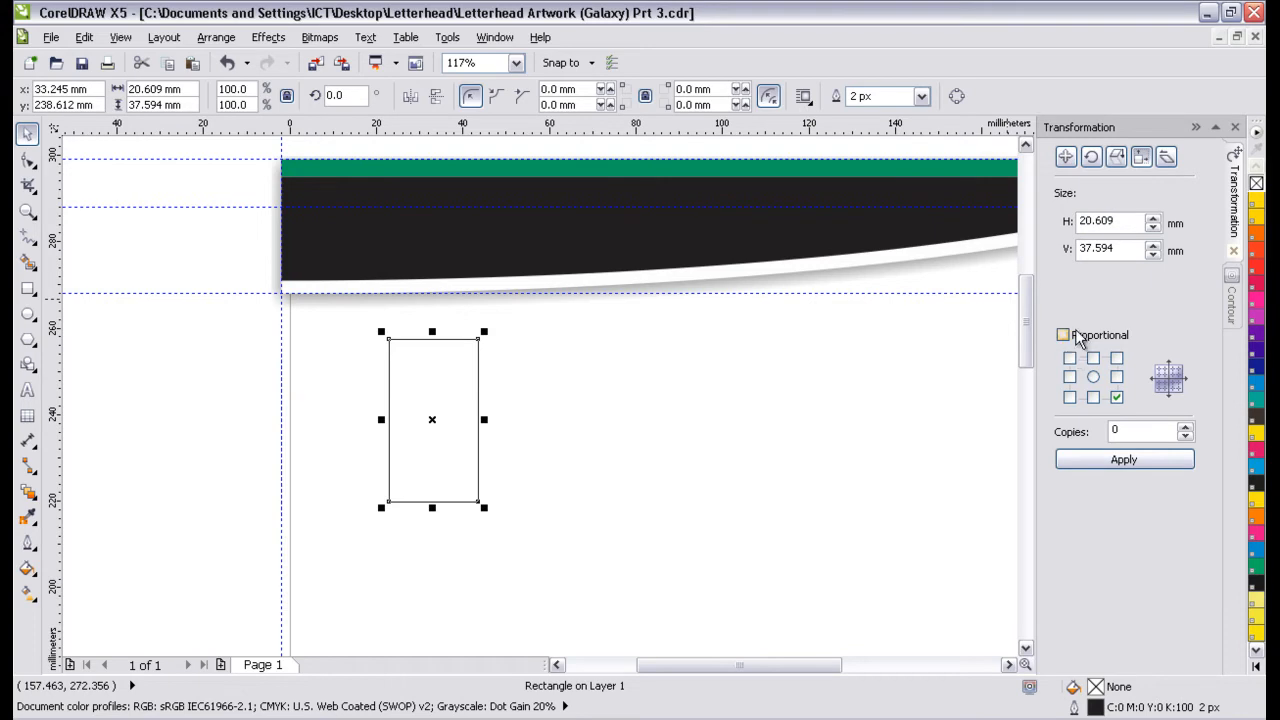
{"action": "double_click", "coordinate": [1110, 221]}
{"action": "type", "text": "20"}
{"action": "key", "text": "Tab"}
{"action": "type", "text": "4"}
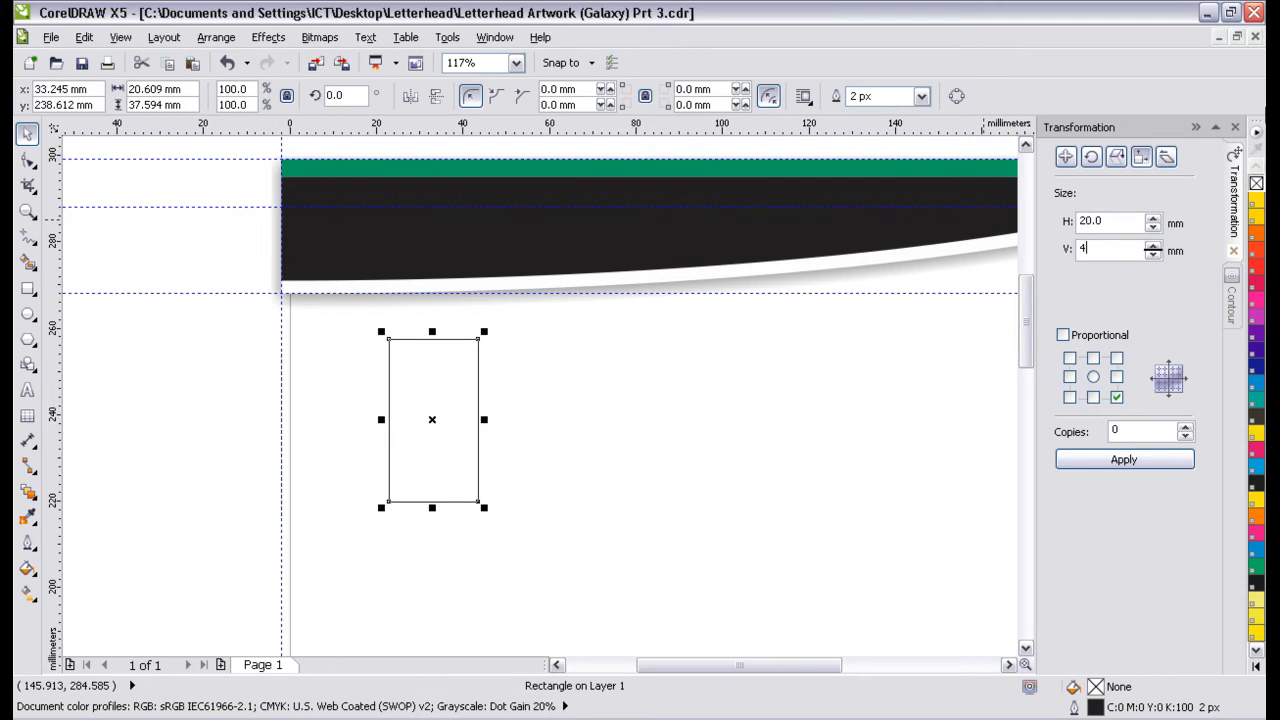
{"action": "left_click", "coordinate": [1123, 463]}
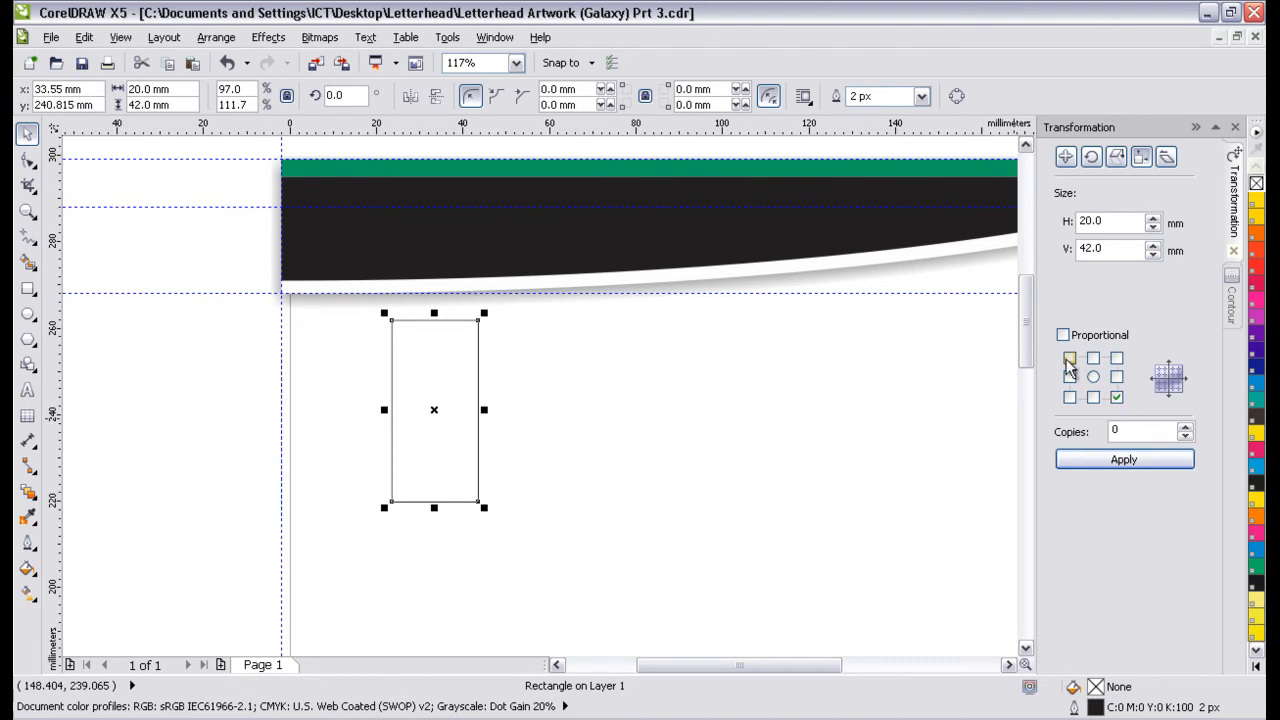
Round all four corners of the rectangle evenly to a 4.1 mm radius
{"action": "left_click", "coordinate": [1116, 398]}
{"action": "left_click", "coordinate": [466, 366]}
{"action": "left_click", "coordinate": [457, 322]}
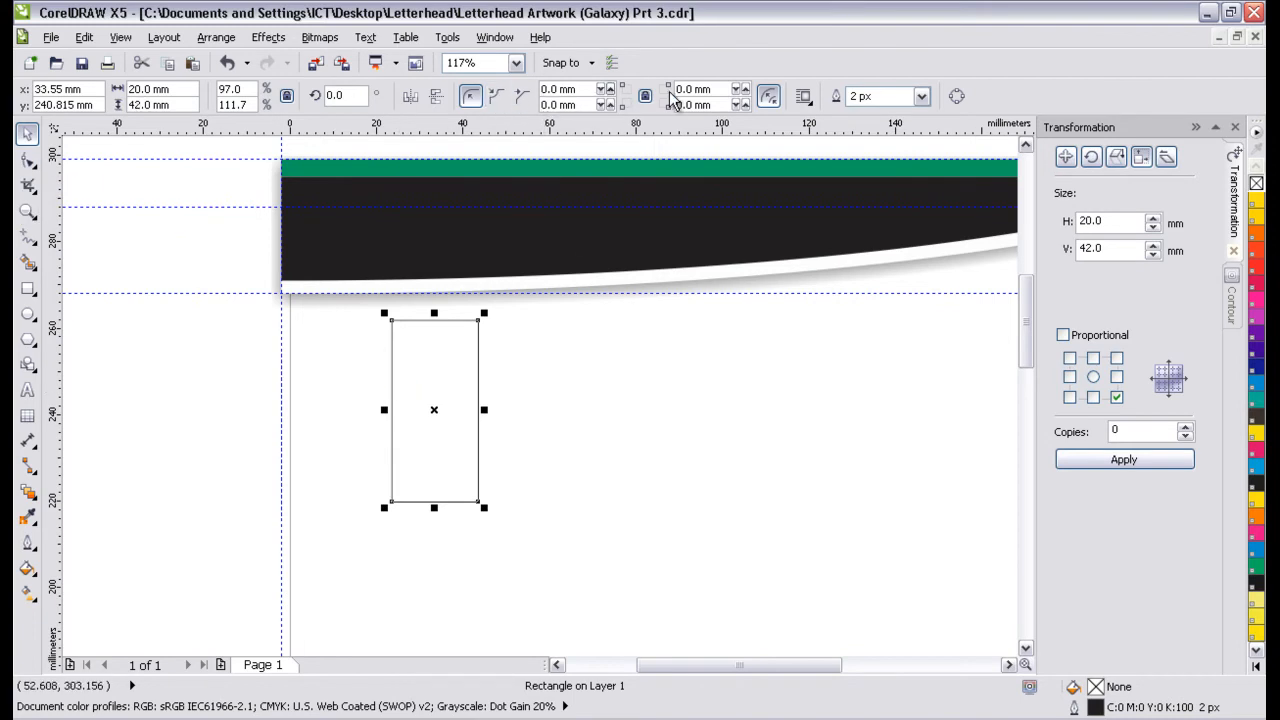
{"action": "left_click", "coordinate": [609, 88]}
{"action": "left_click", "coordinate": [609, 88]}
{"action": "left_click", "coordinate": [609, 88]}
{"action": "left_click", "coordinate": [609, 88]}
{"action": "left_click", "coordinate": [609, 88]}
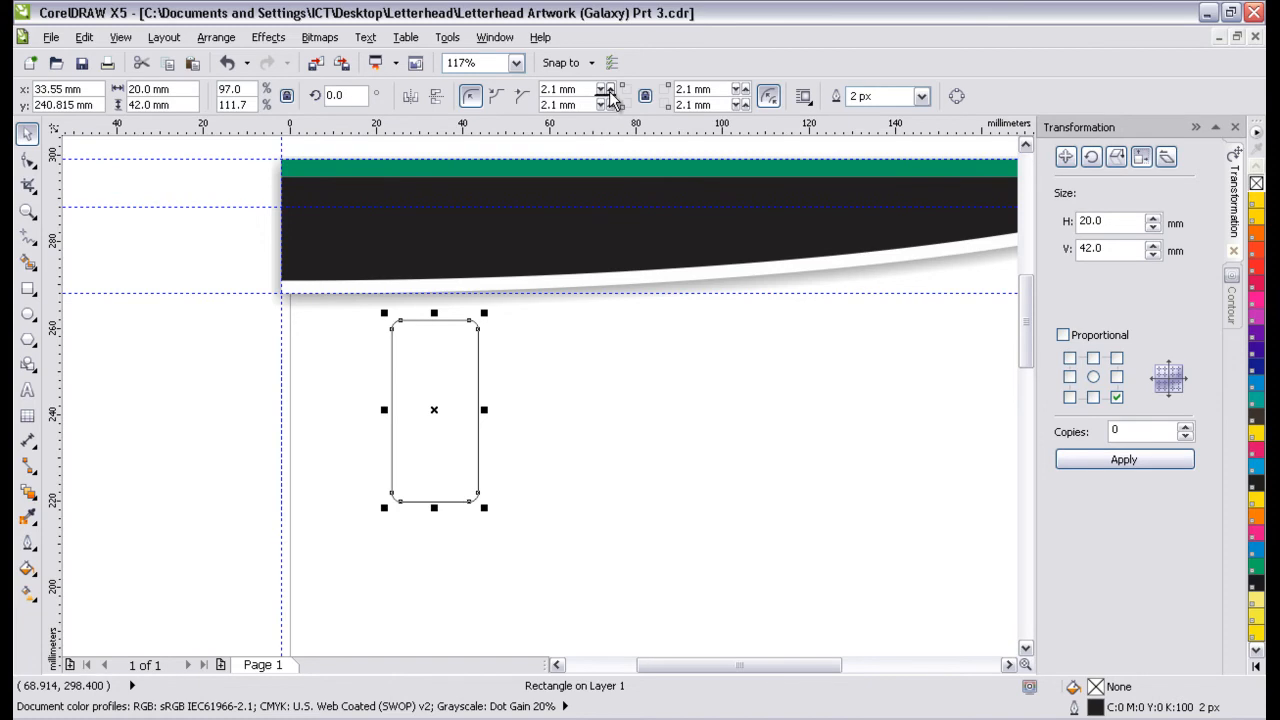
{"action": "left_click", "coordinate": [609, 88]}
{"action": "left_click", "coordinate": [609, 88]}
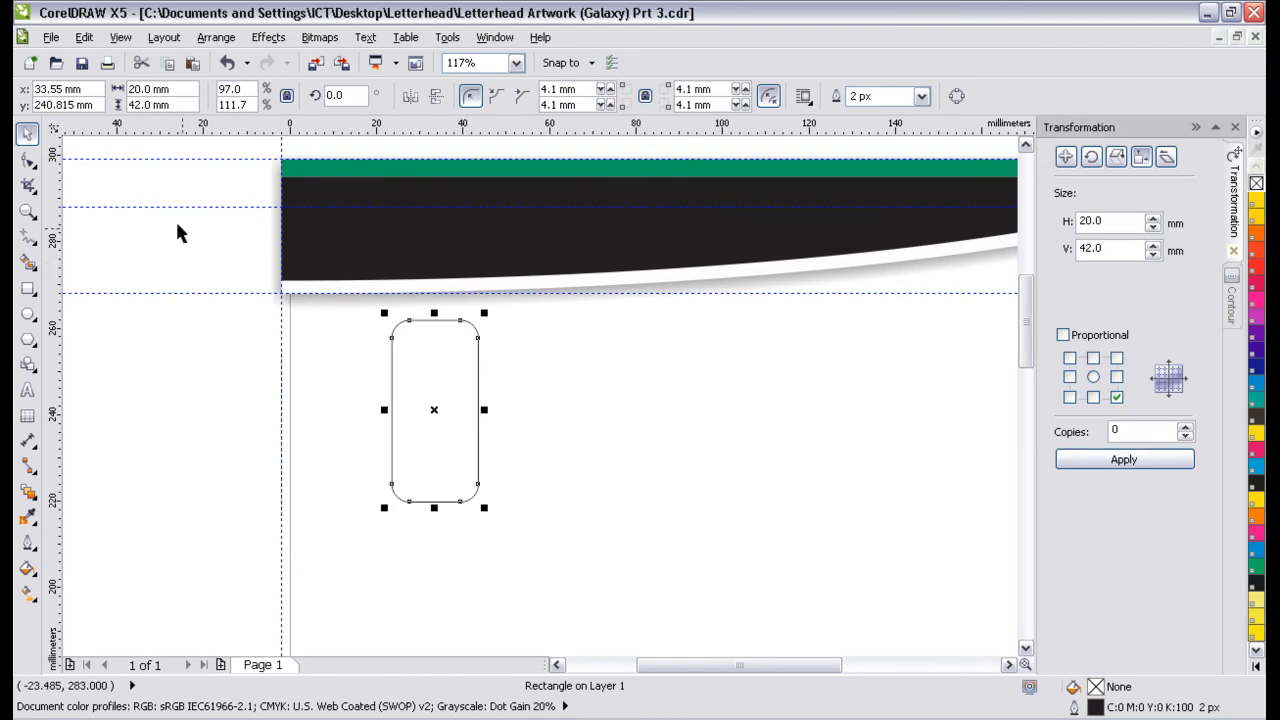
Reshape the rectangle's corners to the full 10 mm roundness so it forms an upright capsule
{"action": "left_click", "coordinate": [27, 160]}
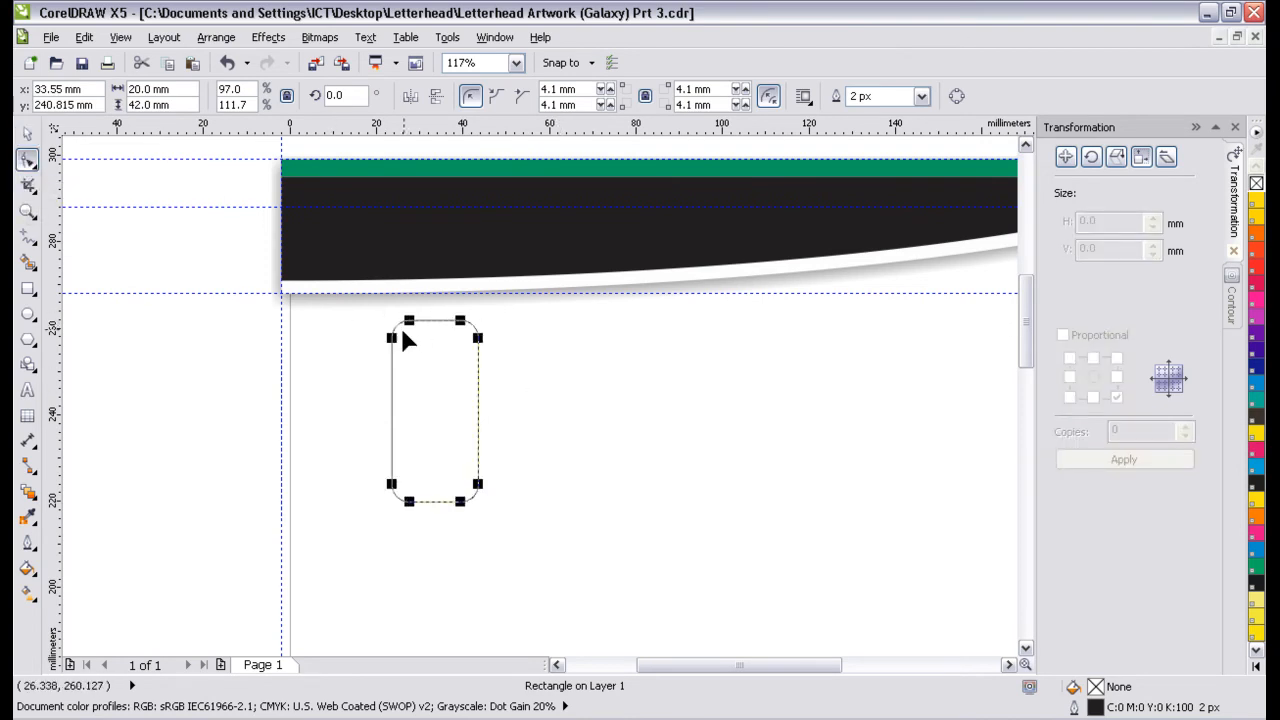
{"action": "left_click_drag", "start_coordinate": [392, 338], "coordinate": [398, 395]}
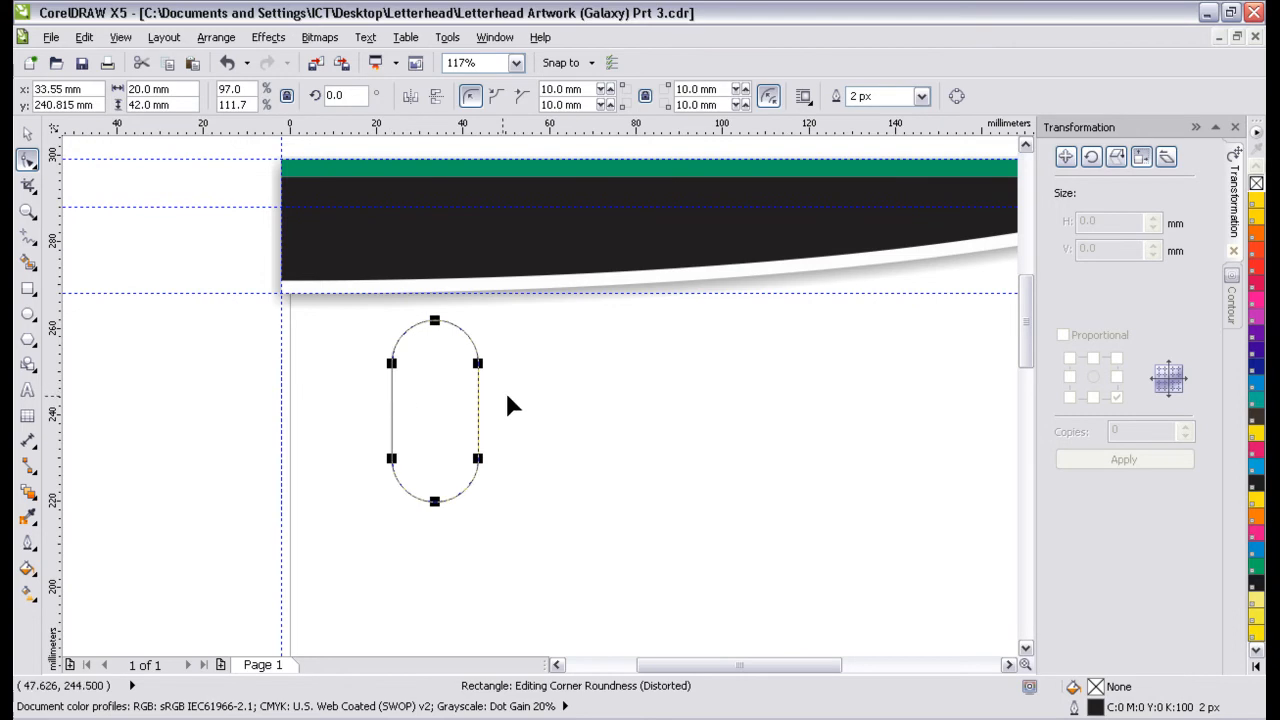
{"action": "left_click", "coordinate": [27, 135]}
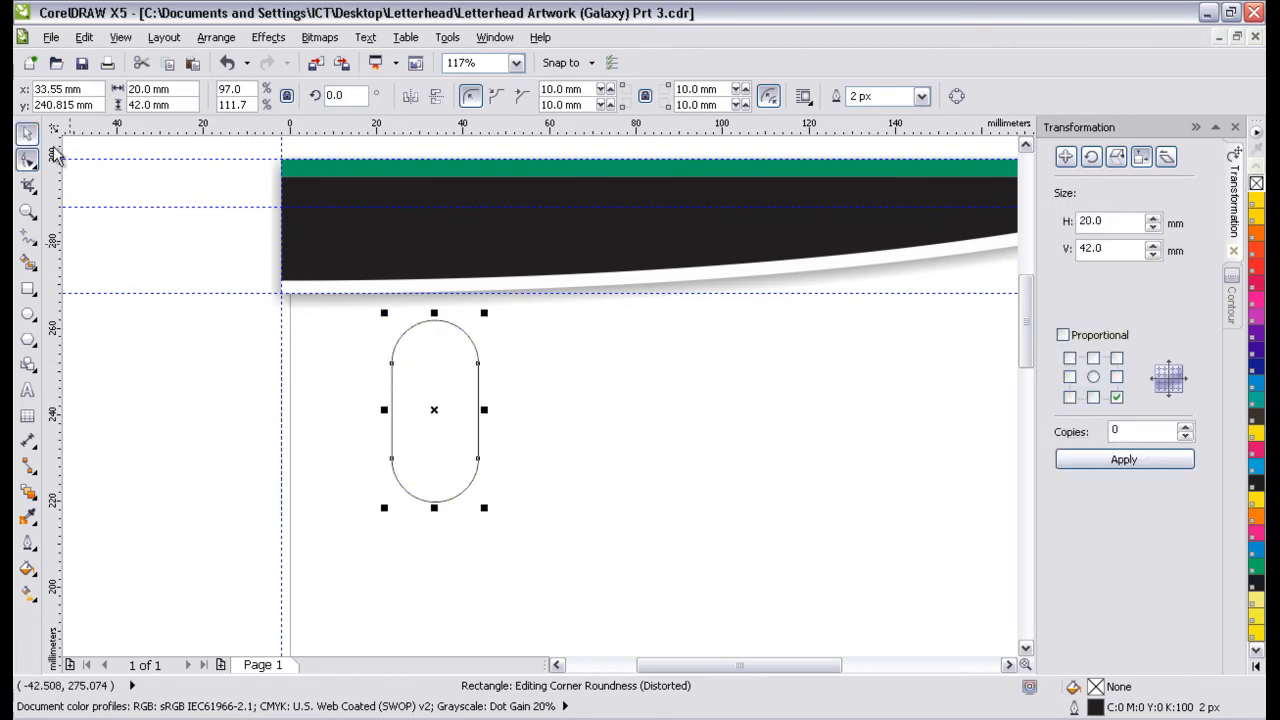
{"action": "left_click", "coordinate": [614, 469]}
Apply a one-step inside contour with a 2 mm offset to the capsule shape
{"action": "left_click", "coordinate": [475, 423]}
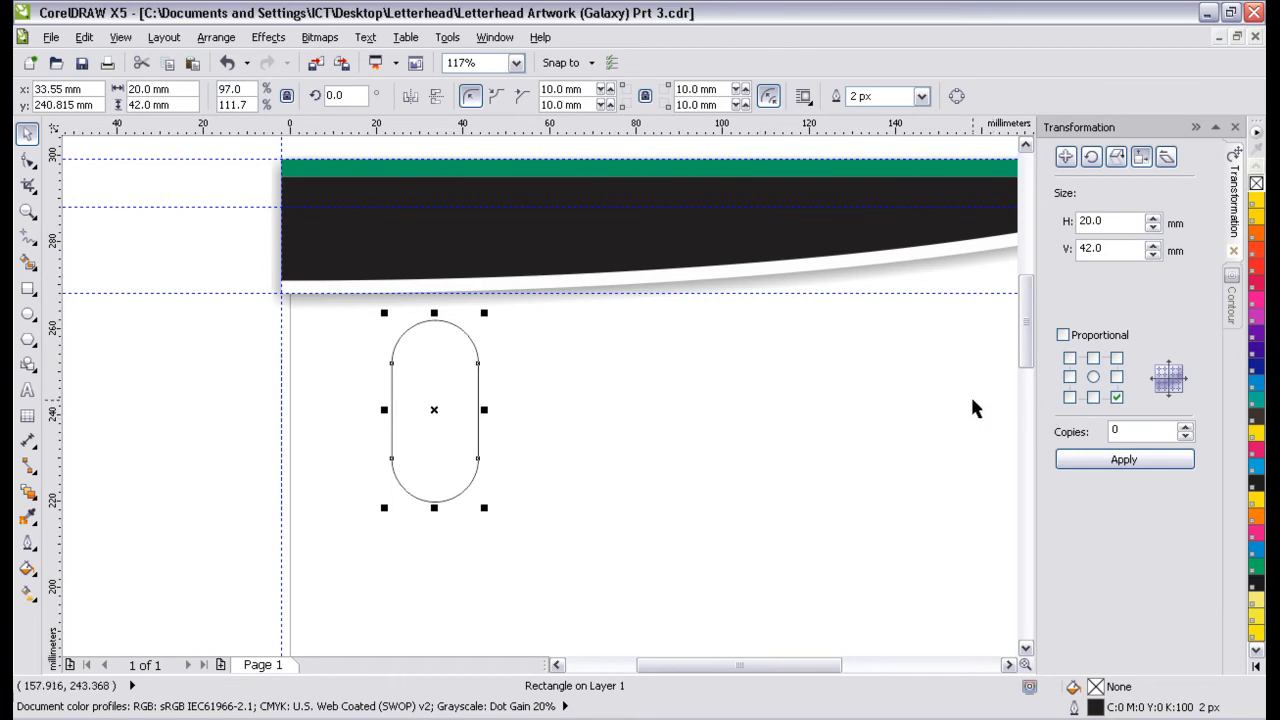
{"action": "left_click", "coordinate": [1234, 300]}
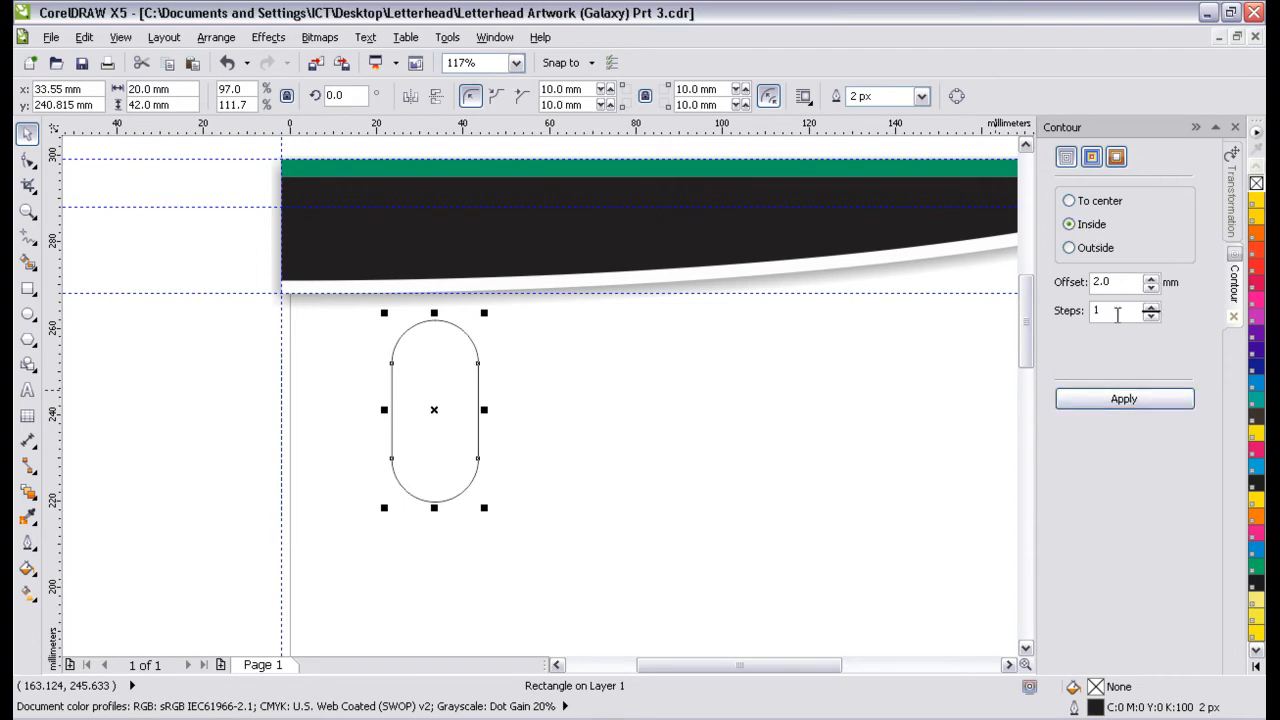
{"action": "left_click", "coordinate": [1100, 400]}
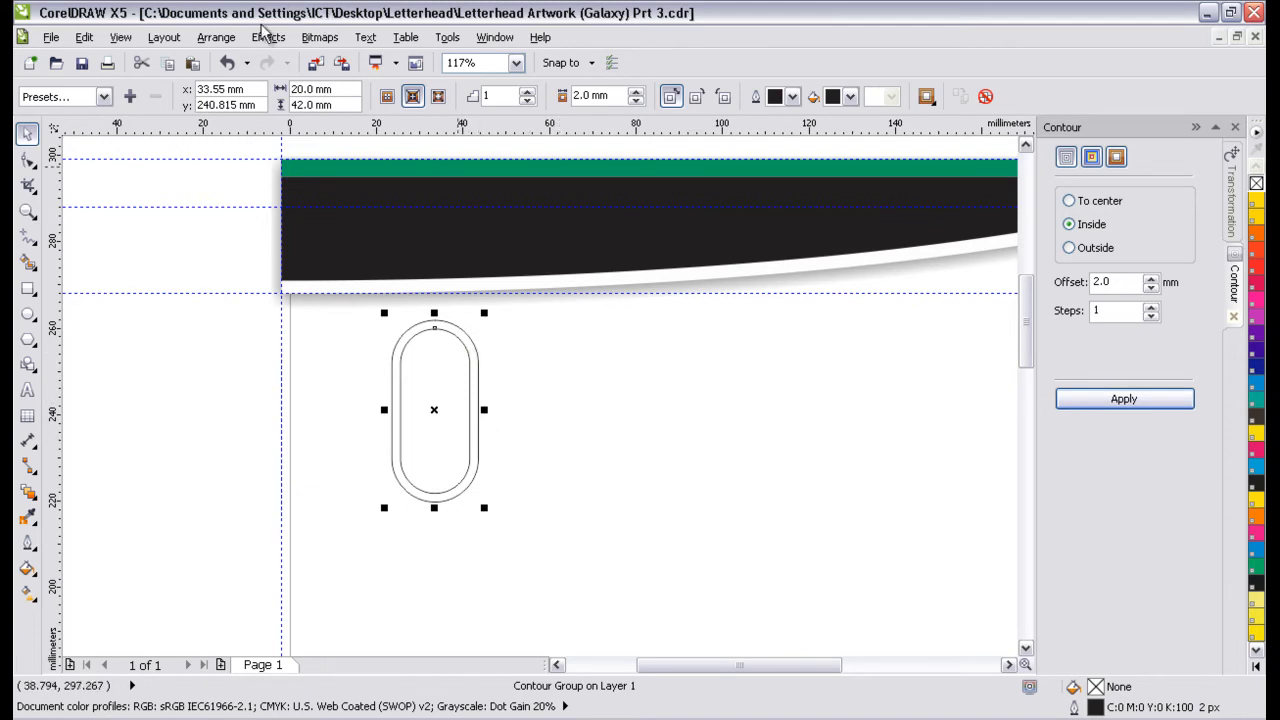
Break the contour group apart so the inner and outer capsules are separate objects
{"action": "left_click", "coordinate": [216, 37]}
{"action": "left_click", "coordinate": [288, 255]}
{"action": "left_click", "coordinate": [505, 364]}
{"action": "left_click", "coordinate": [476, 348]}
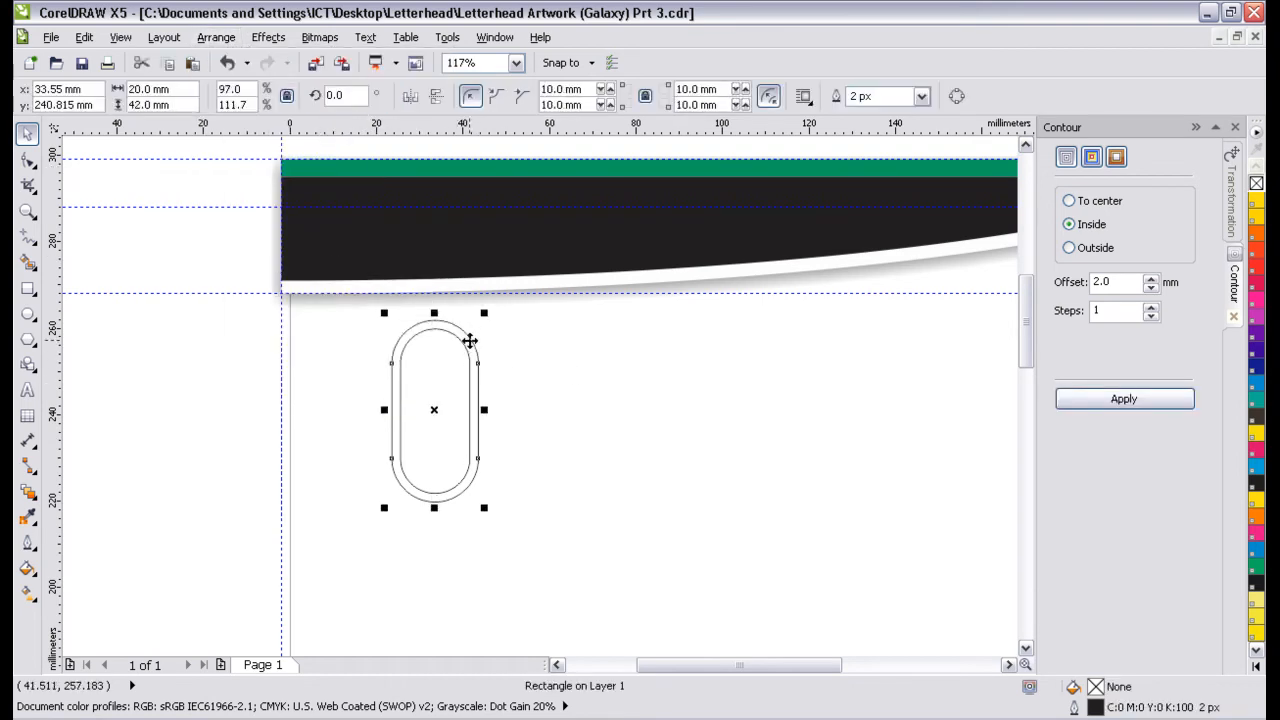
{"action": "left_click", "coordinate": [388, 362]}
Draw a circle about 38 mm in diameter and position it over the capsules, leaving their upper ends uncovered
{"action": "key", "text": "z"}
{"action": "left_click_drag", "start_coordinate": [344, 523], "coordinate": [612, 289]}
{"action": "left_click", "coordinate": [28, 135]}
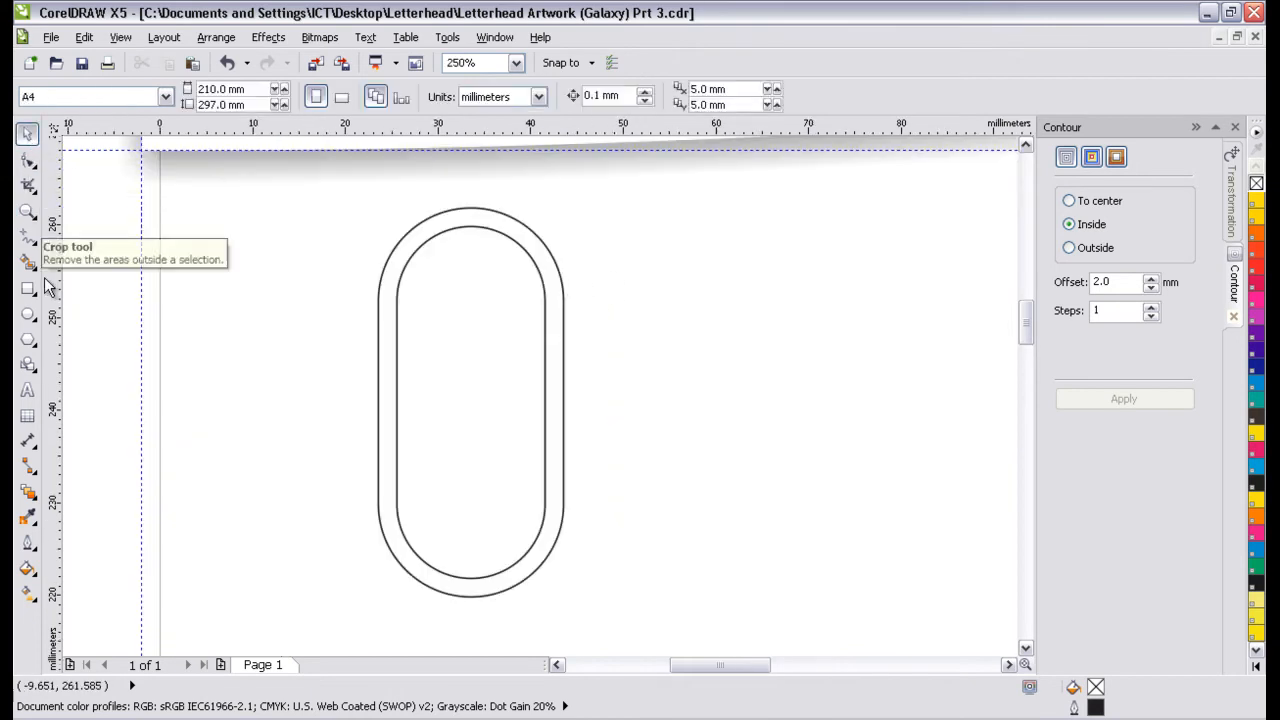
{"action": "left_click", "coordinate": [28, 313]}
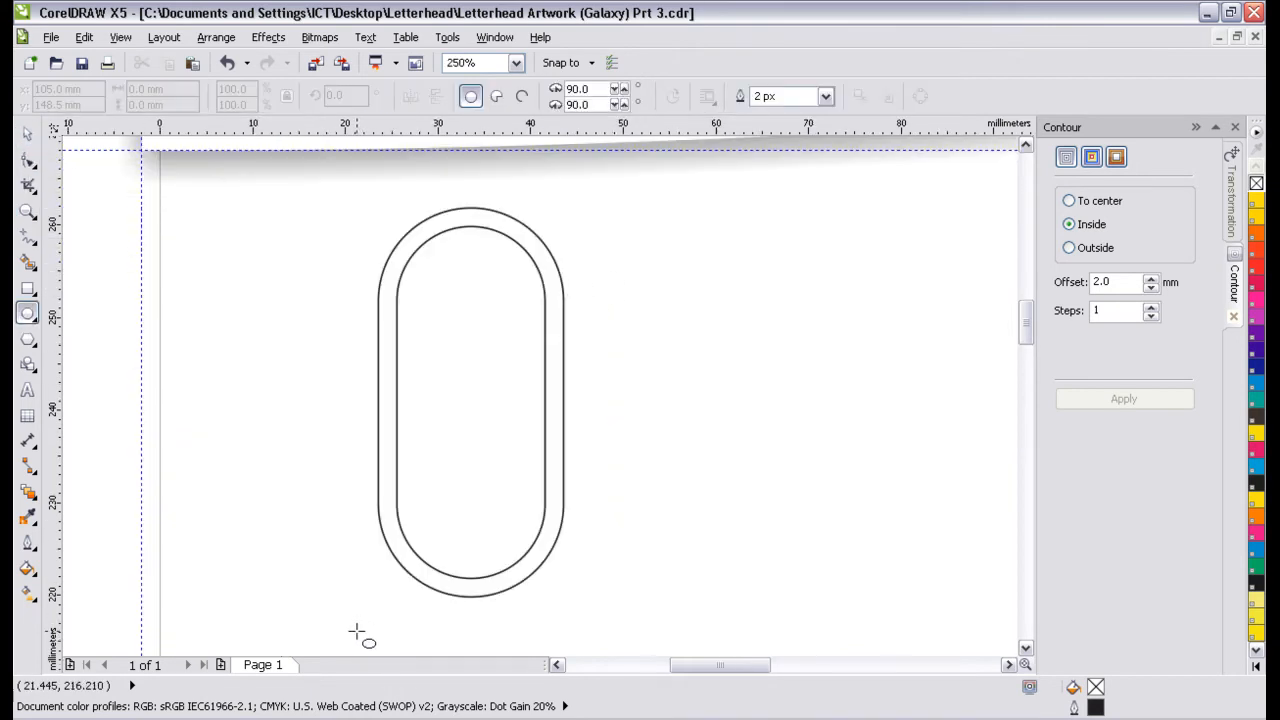
{"action": "mouse_move", "coordinate": [359, 631]}
{"action": "left_mouse_down"}
{"action": "mouse_move", "coordinate": [371, 514]}
{"action": "mouse_move", "coordinate": [574, 409]}
{"action": "mouse_move", "coordinate": [586, 334]}
{"action": "mouse_move", "coordinate": [593, 359]}
{"action": "mouse_move", "coordinate": [723, 289]}
{"action": "mouse_move", "coordinate": [717, 263]}
{"action": "mouse_move", "coordinate": [637, 333]}
{"action": "mouse_move", "coordinate": [679, 283]}
{"action": "mouse_move", "coordinate": [691, 271]}
{"action": "mouse_move", "coordinate": [629, 357]}
{"action": "mouse_move", "coordinate": [703, 289]}
{"action": "mouse_move", "coordinate": [700, 276]}
{"action": "left_mouse_up"}
{"action": "left_click", "coordinate": [27, 133]}
{"action": "left_click_drag", "start_coordinate": [688, 417], "coordinate": [626, 400]}
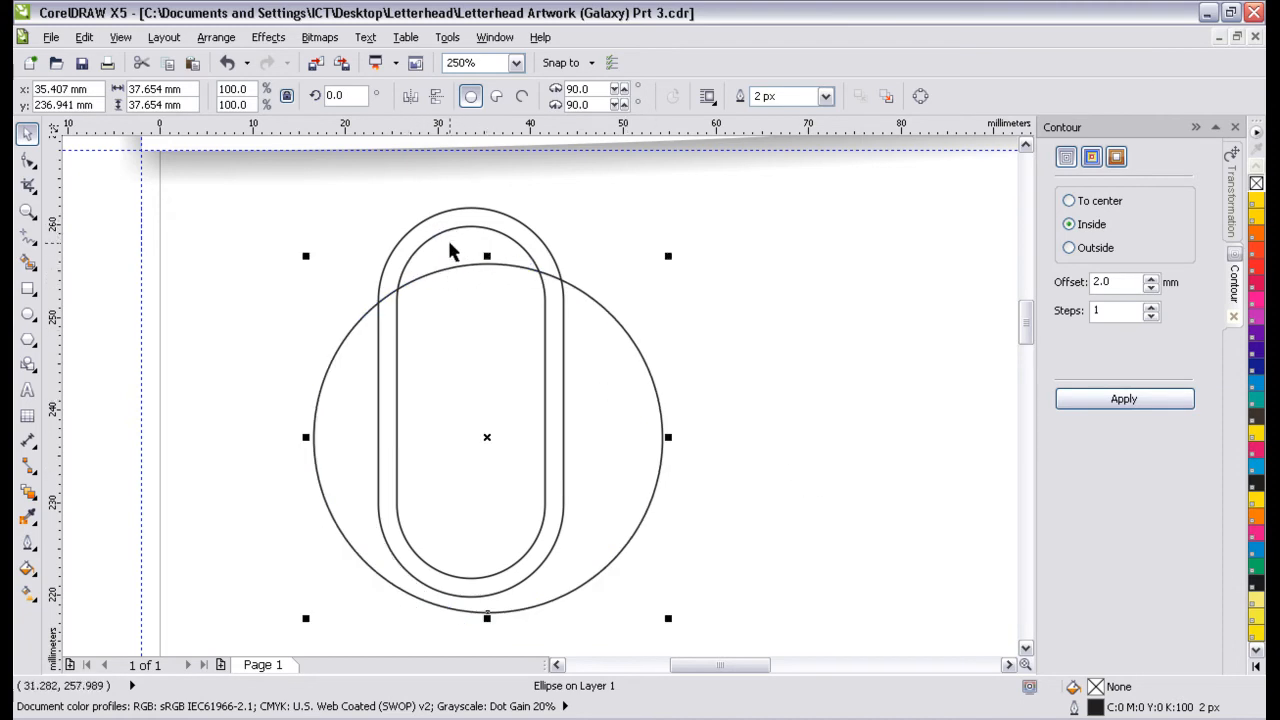
Trim the inner capsule with the circle, leaving only a crescent at its upper end
{"action": "left_click", "coordinate": [752, 302]}
{"action": "left_click", "coordinate": [662, 372]}
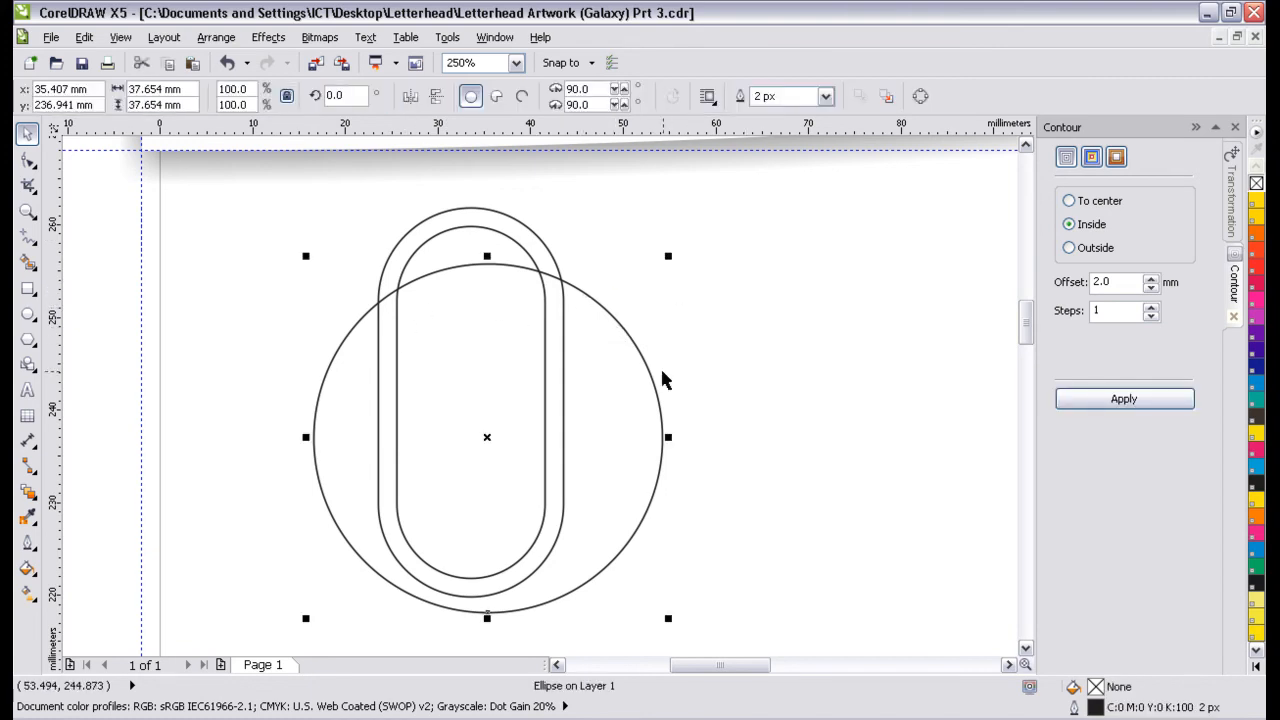
{"action": "left_click", "coordinate": [503, 236], "text": "shift"}
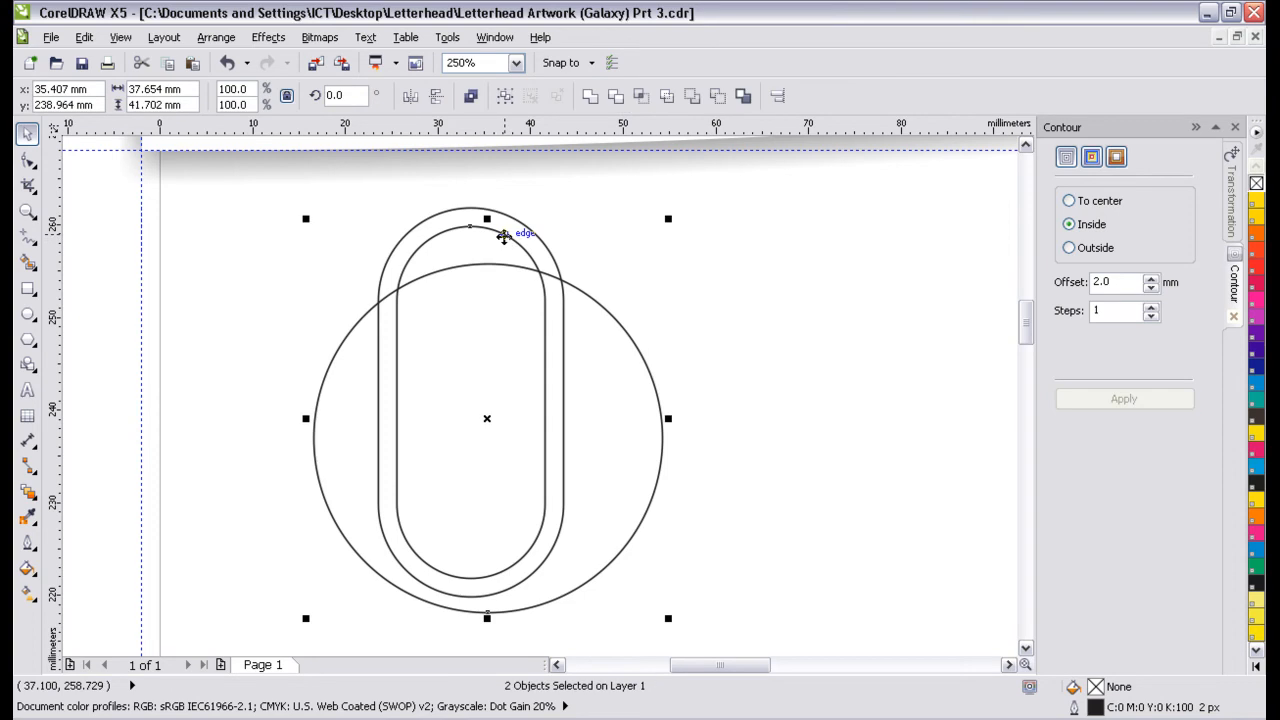
{"action": "left_click", "coordinate": [612, 99]}
{"action": "left_click", "coordinate": [433, 455]}
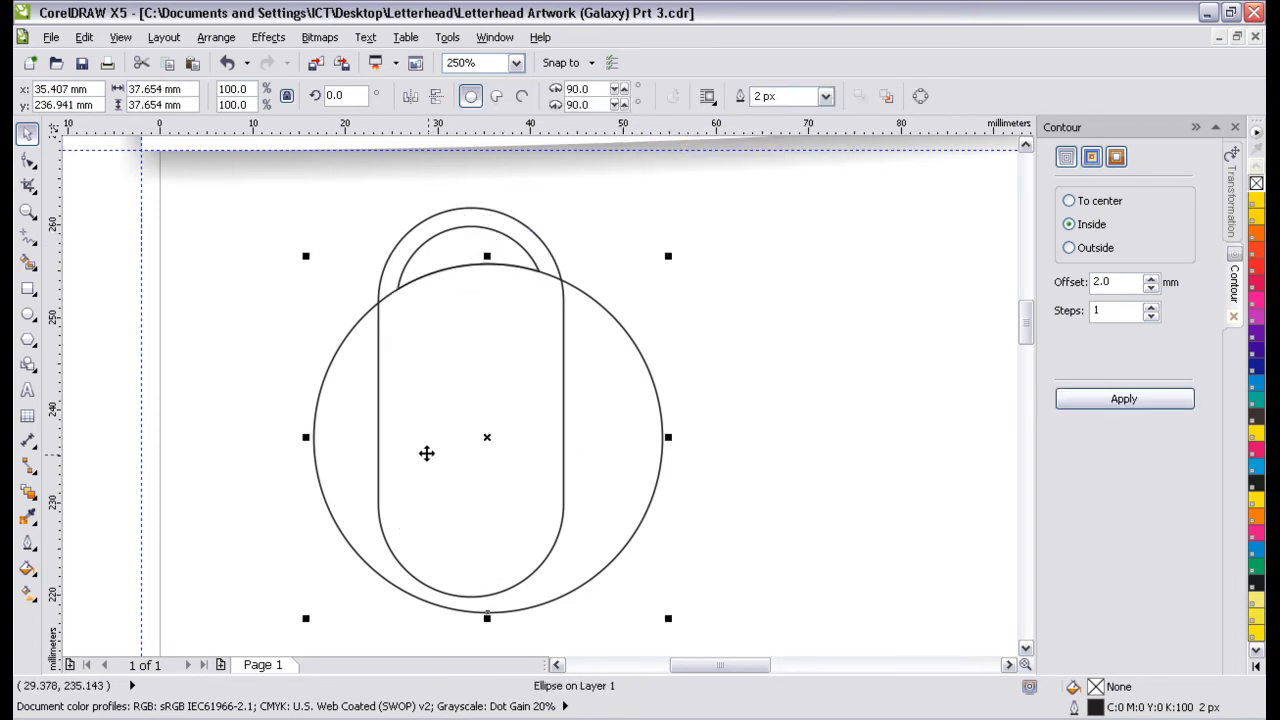
Trim off the crescent's right part with the circle moved up and to the right, and delete the circle
{"action": "left_click_drag", "start_coordinate": [327, 440], "coordinate": [474, 310]}
{"action": "mouse_move", "coordinate": [672, 360]}
{"action": "left_mouse_down"}
{"action": "mouse_move", "coordinate": [674, 315]}
{"action": "mouse_move", "coordinate": [665, 341]}
{"action": "mouse_move", "coordinate": [701, 358]}
{"action": "mouse_move", "coordinate": [690, 373]}
{"action": "left_mouse_up"}
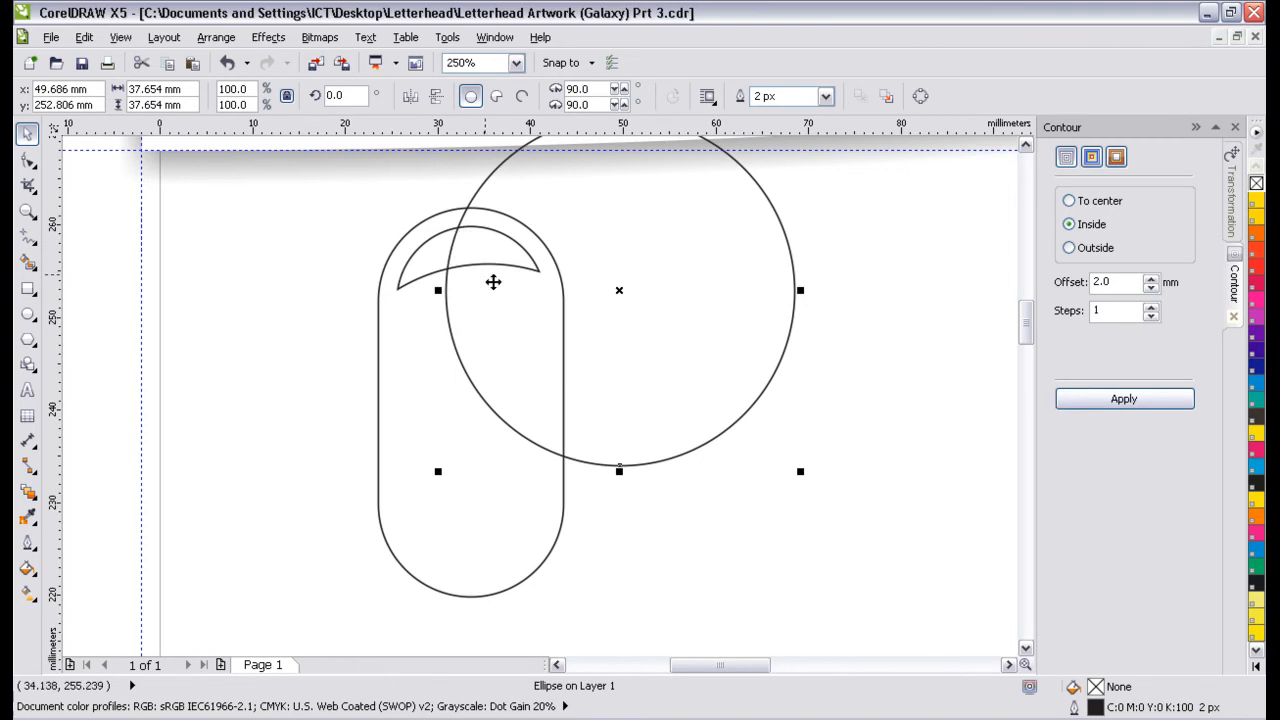
{"action": "left_click", "coordinate": [427, 245], "text": "shift"}
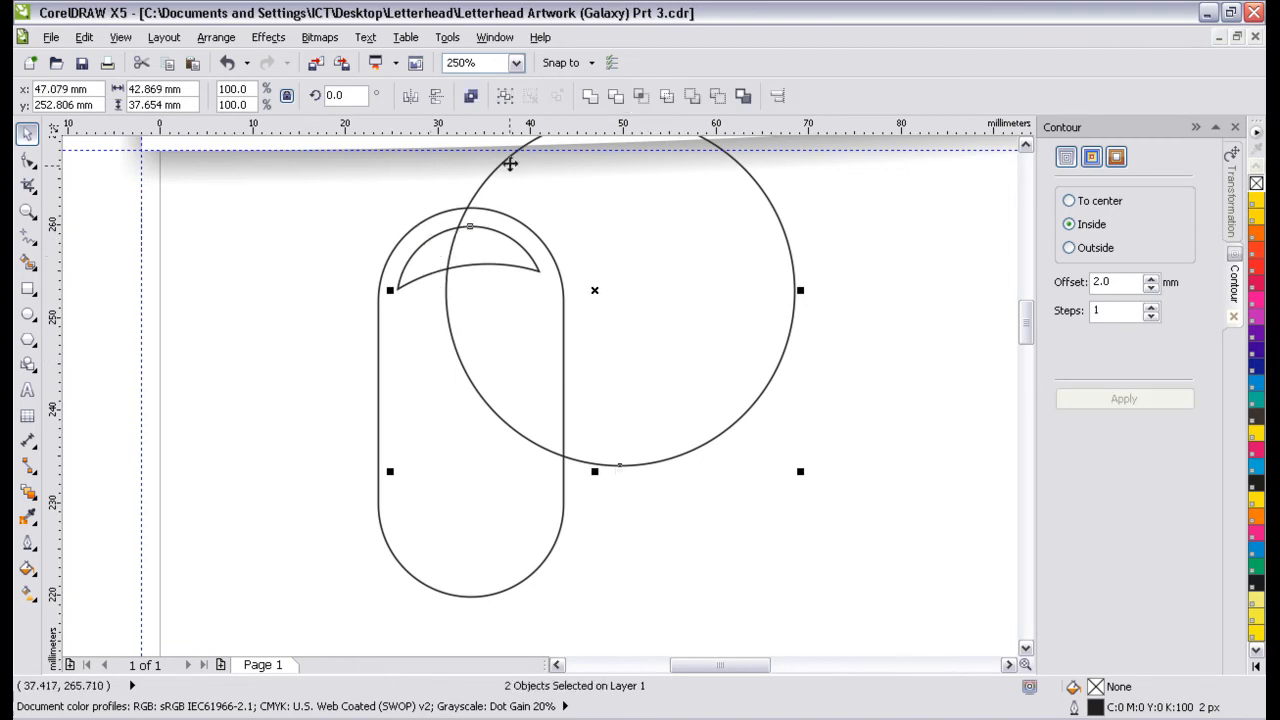
{"action": "left_click", "coordinate": [766, 418]}
{"action": "left_click", "coordinate": [792, 315]}
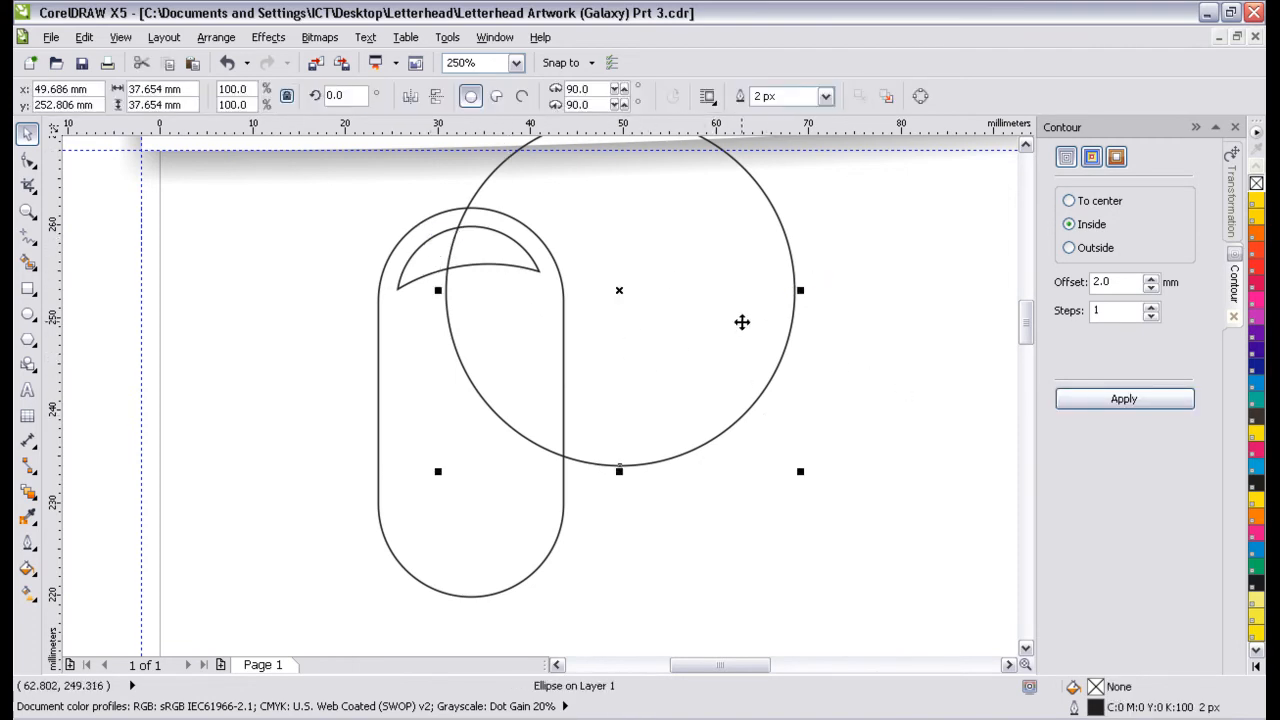
{"action": "left_click", "coordinate": [445, 238], "text": "shift"}
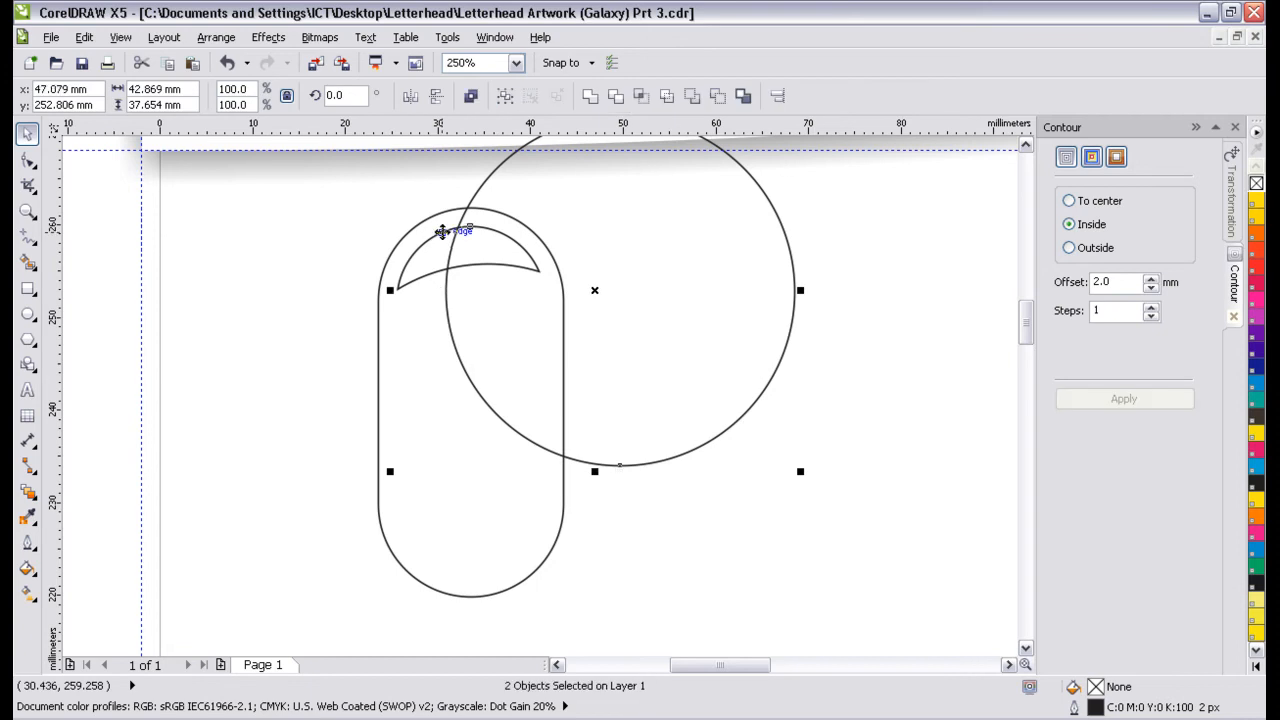
{"action": "left_click", "coordinate": [615, 96]}
{"action": "key", "text": "Delete"}
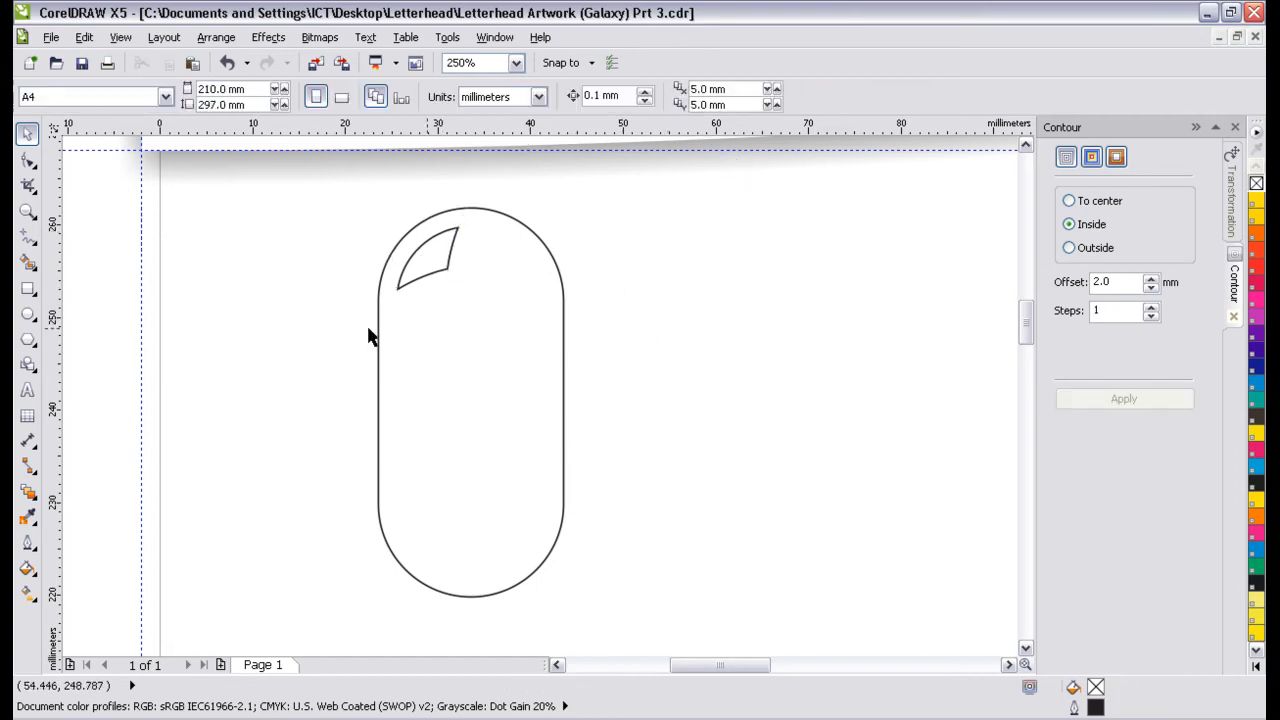
Fill the capsule with PANTONE 344 CVC and remove its outline
{"action": "left_click", "coordinate": [27, 210]}
{"action": "right_click", "coordinate": [547, 379]}
{"action": "left_click_drag", "start_coordinate": [331, 563], "coordinate": [646, 226]}
{"action": "left_click", "coordinate": [27, 133]}
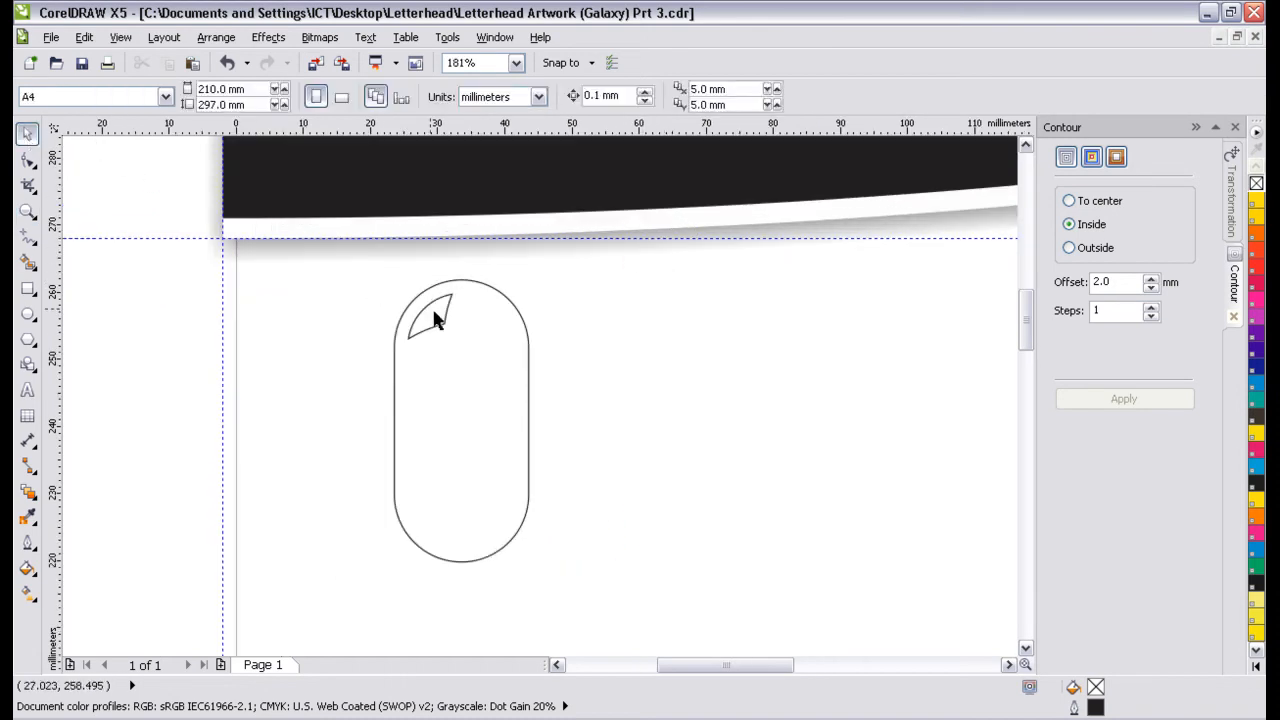
{"action": "left_click", "coordinate": [440, 320]}
{"action": "left_click", "coordinate": [641, 351]}
{"action": "left_click", "coordinate": [440, 322]}
{"action": "left_click", "coordinate": [672, 405]}
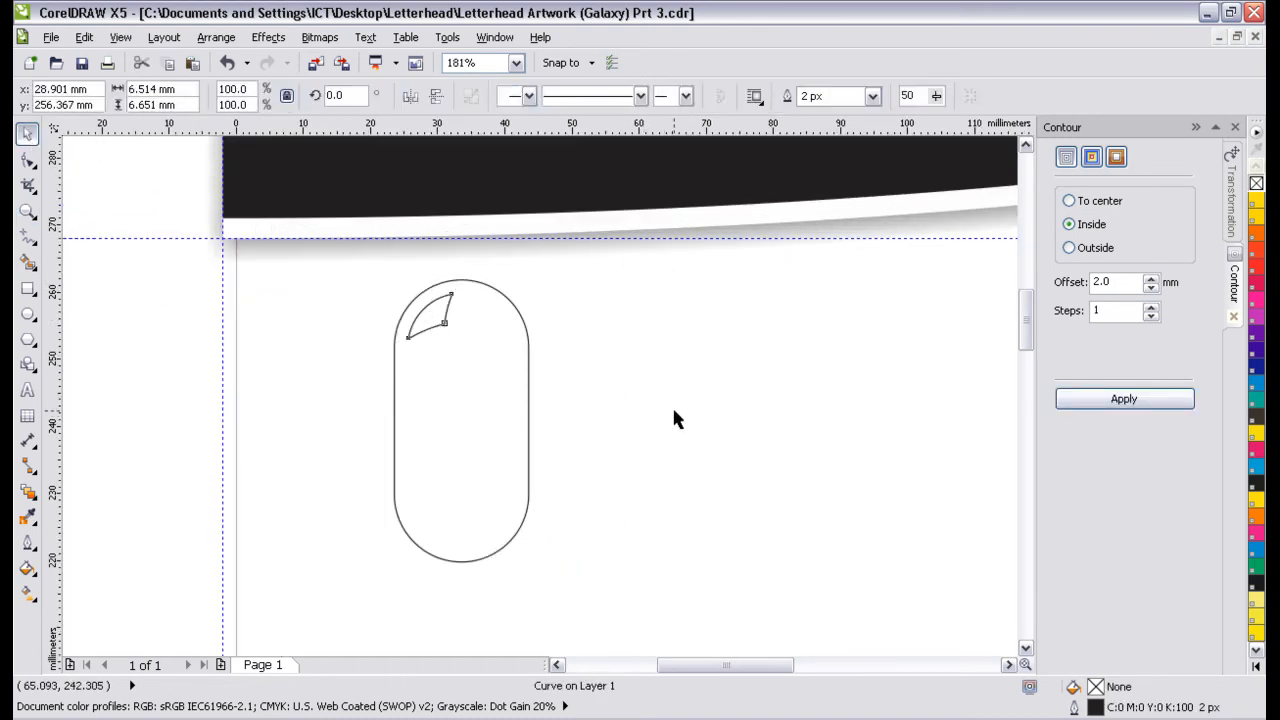
{"action": "left_click", "coordinate": [505, 380]}
{"action": "left_click", "coordinate": [1256, 666]}
{"action": "left_click", "coordinate": [1255, 663]}
{"action": "left_click", "coordinate": [1256, 664]}
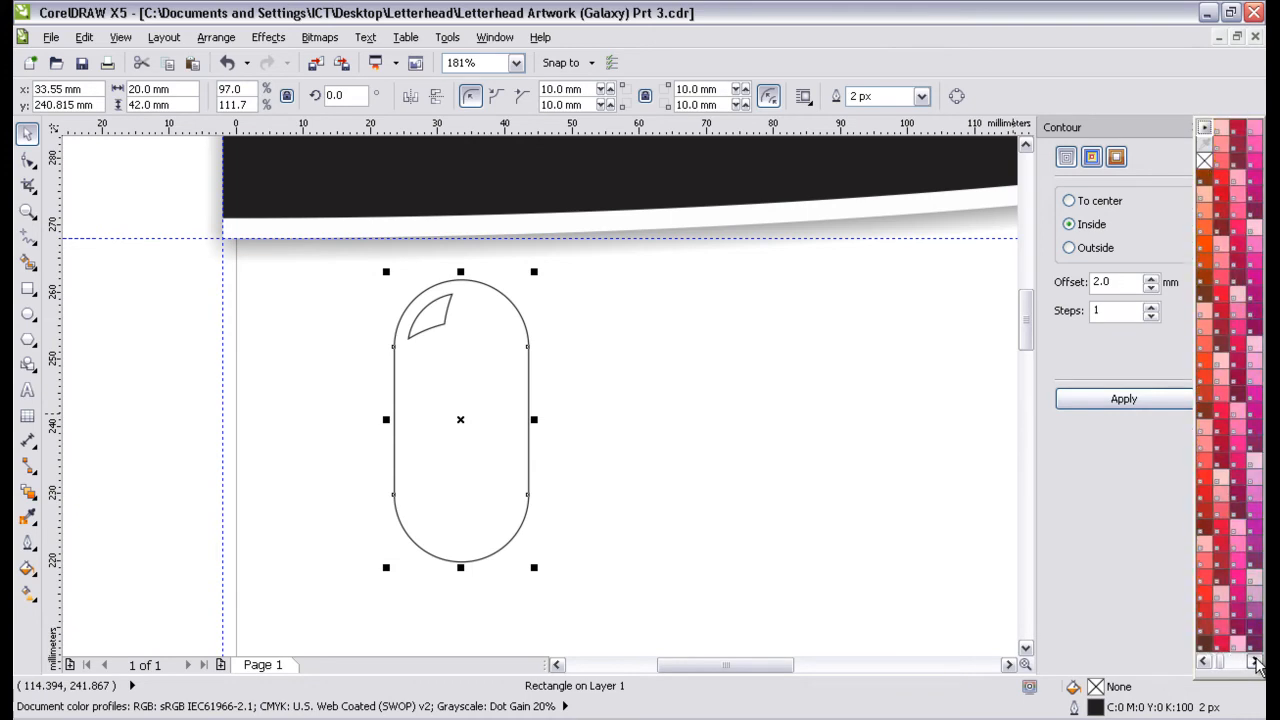
{"action": "left_click", "coordinate": [1256, 664]}
{"action": "left_click", "coordinate": [1256, 664]}
{"action": "left_click", "coordinate": [1256, 664]}
{"action": "left_click", "coordinate": [1256, 664]}
{"action": "left_click", "coordinate": [1256, 664]}
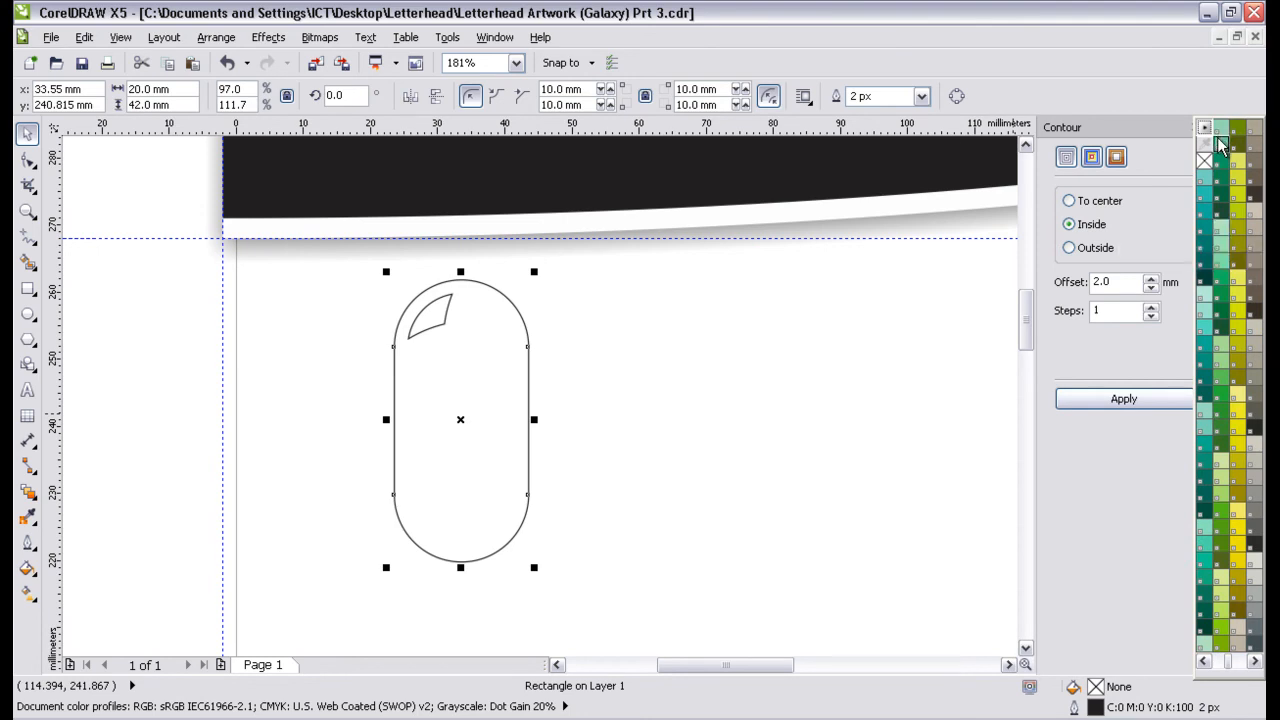
{"action": "left_click", "coordinate": [1203, 645]}
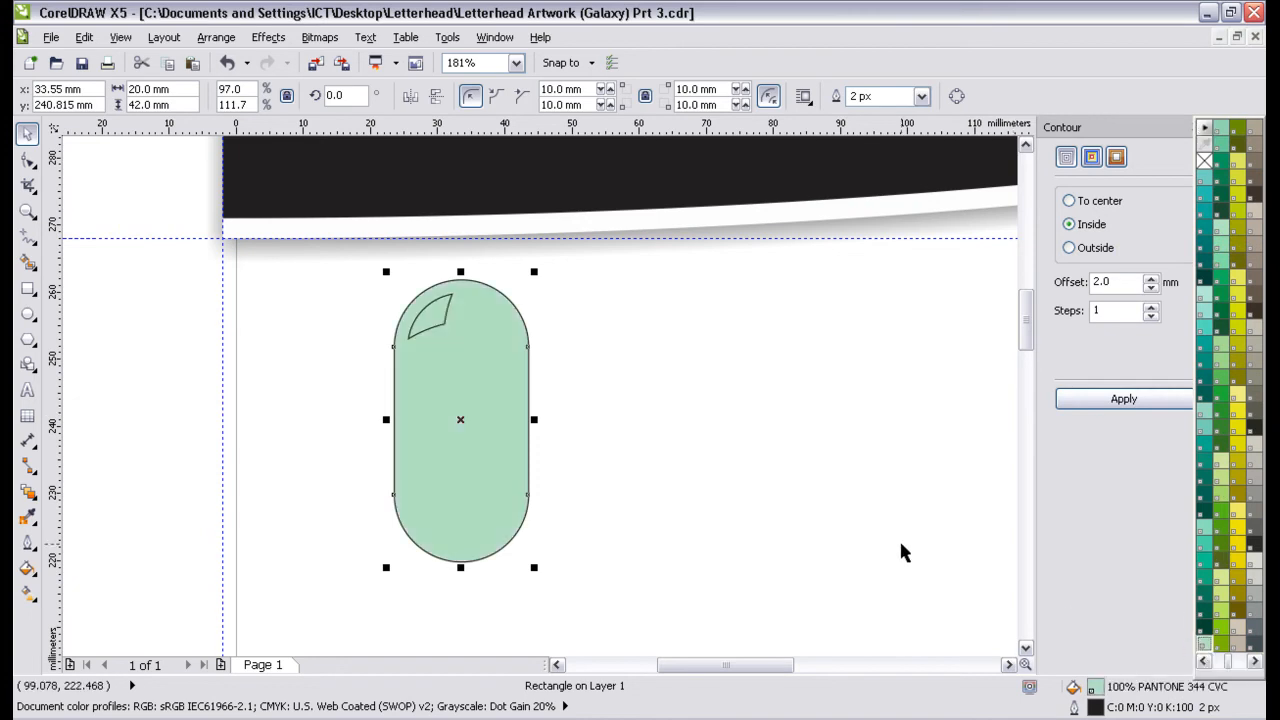
{"action": "right_click", "coordinate": [1205, 165]}
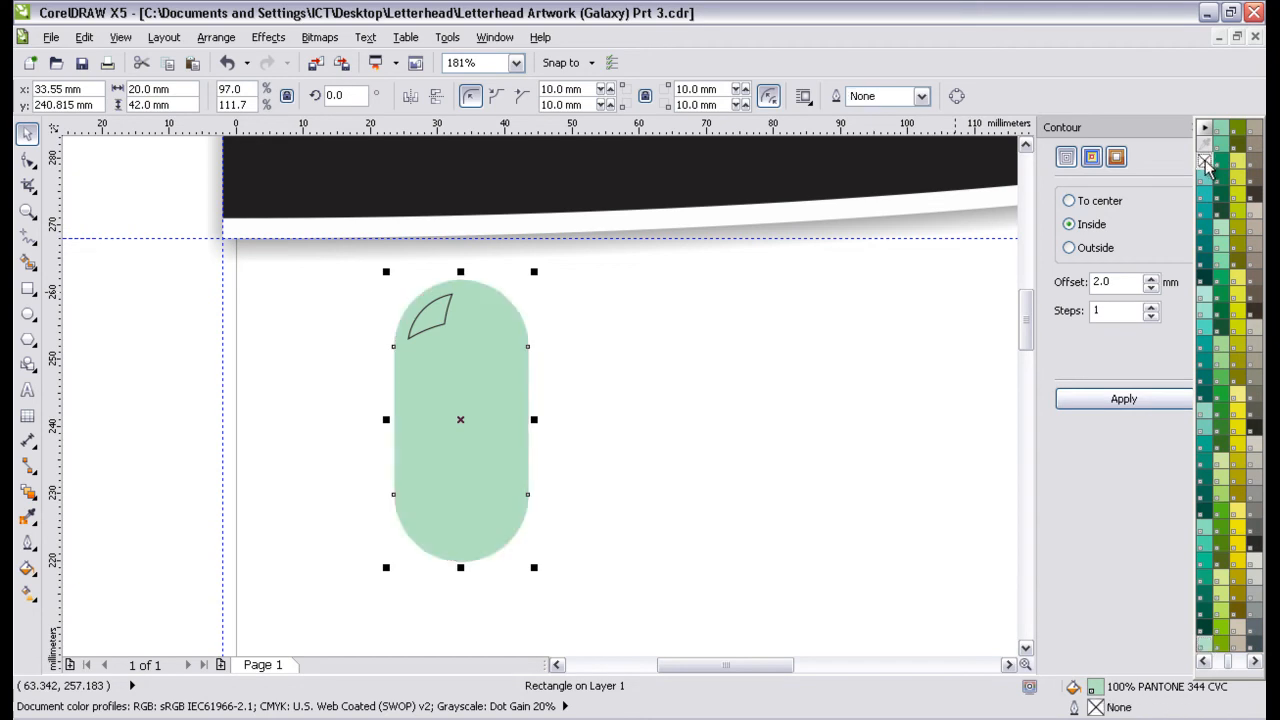
Fill the highlight shape at the capsule's upper end with white (C0 M0 Y0 K0) and remove its outline
{"action": "left_click", "coordinate": [447, 315]}
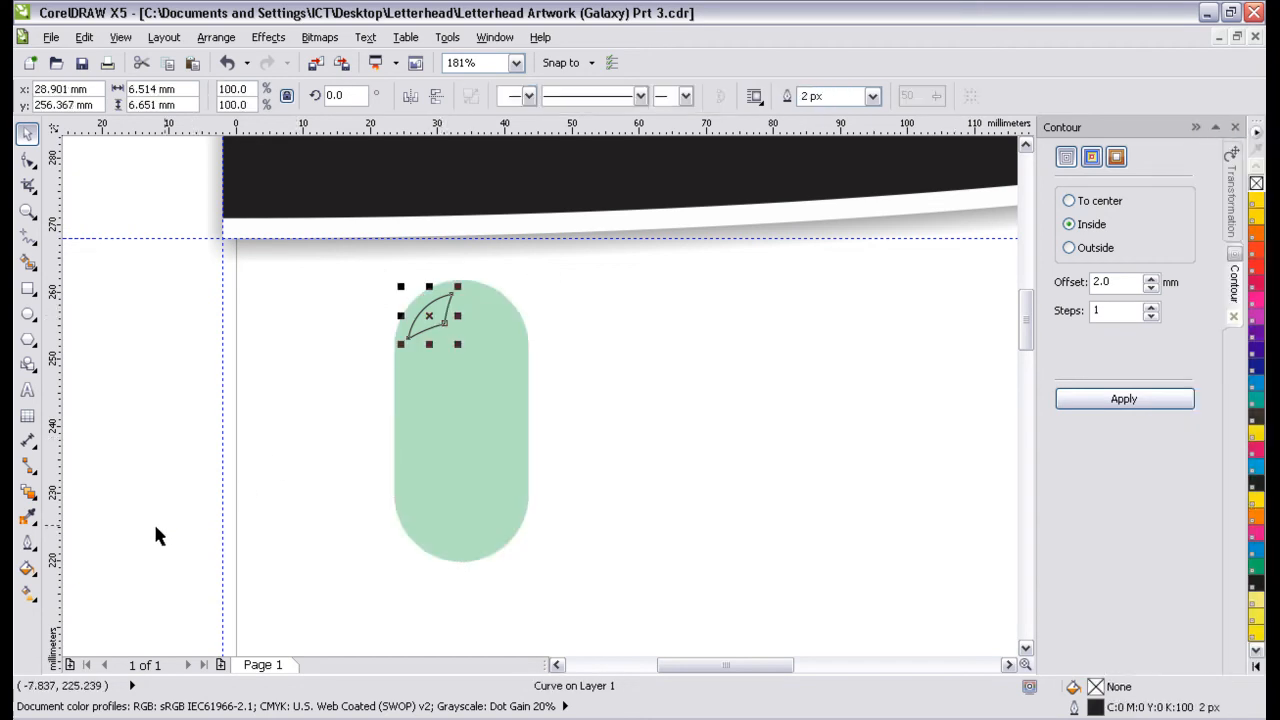
{"action": "left_click", "coordinate": [27, 568]}
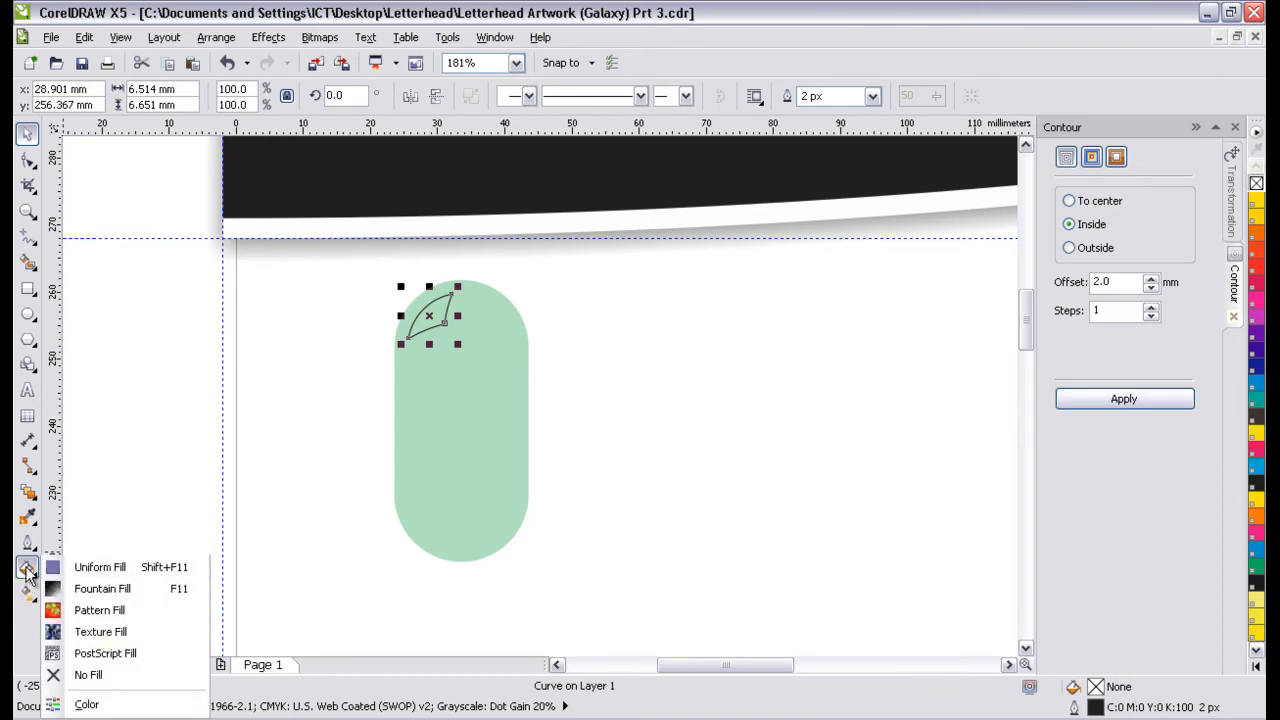
{"action": "left_click", "coordinate": [53, 567]}
{"action": "double_click", "coordinate": [740, 458]}
{"action": "type", "text": "0"}
{"action": "left_click", "coordinate": [660, 548]}
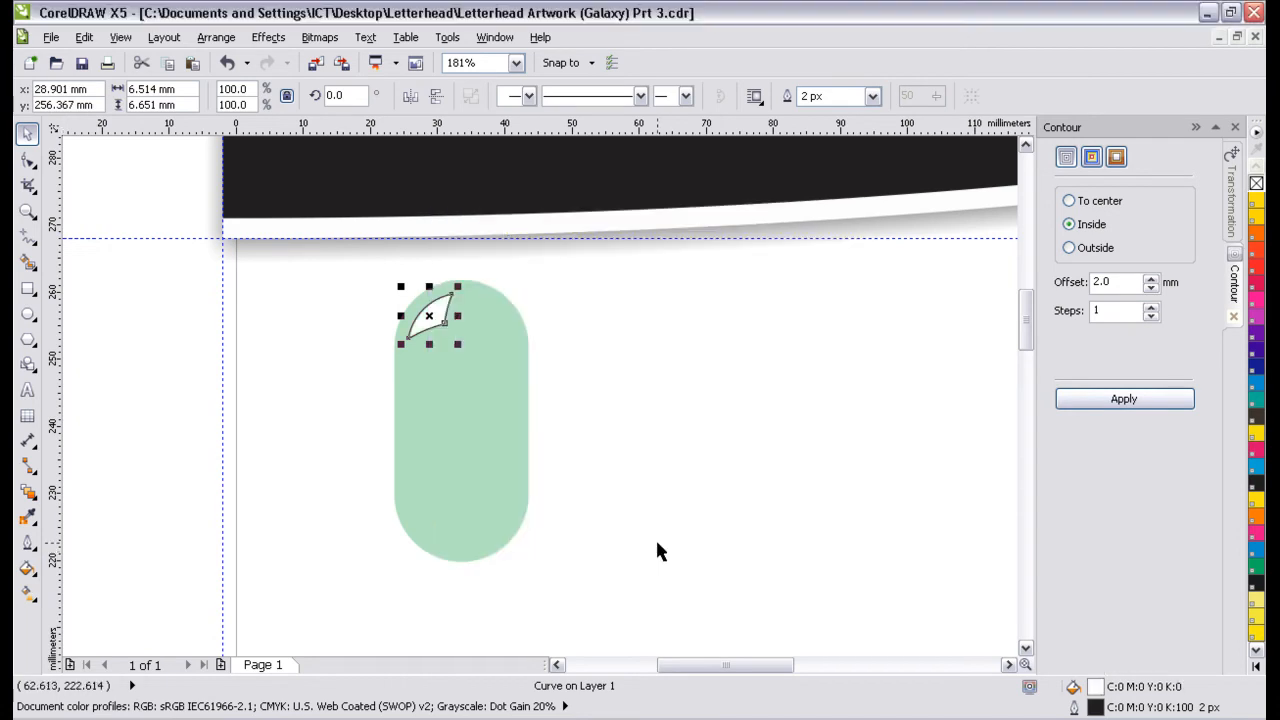
{"action": "right_click", "coordinate": [1258, 185]}
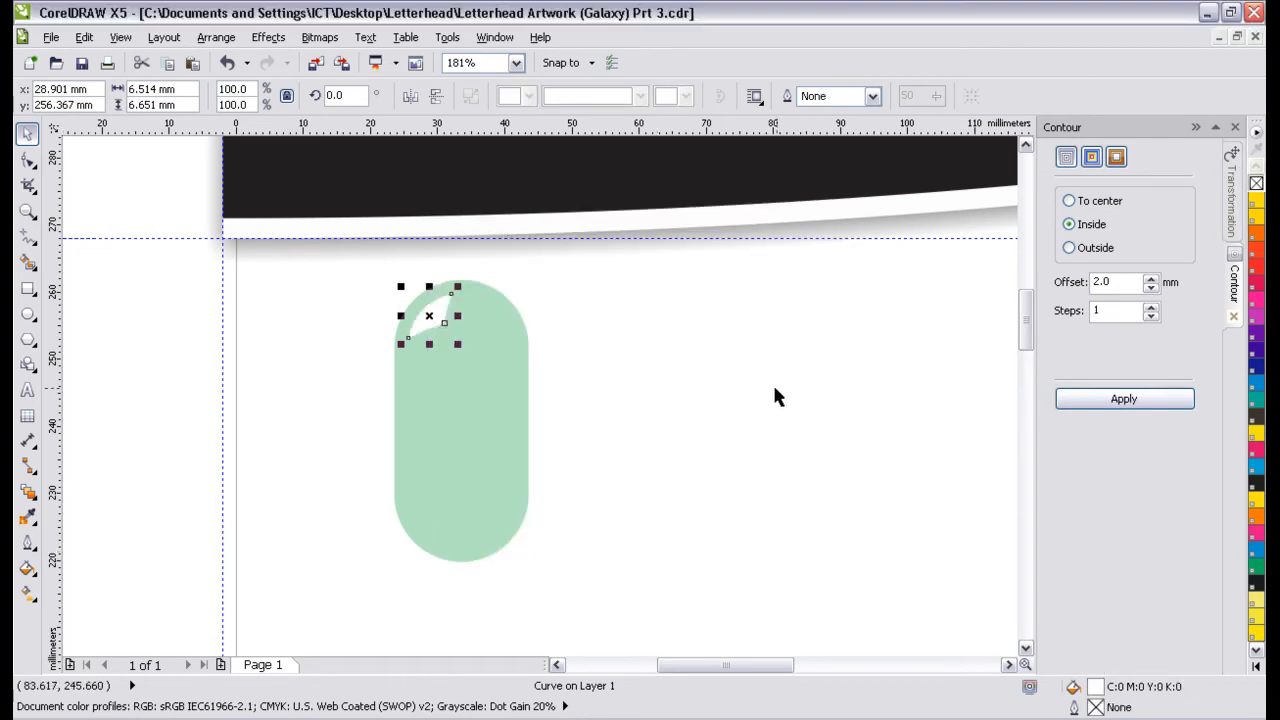
{"action": "left_click", "coordinate": [760, 376]}
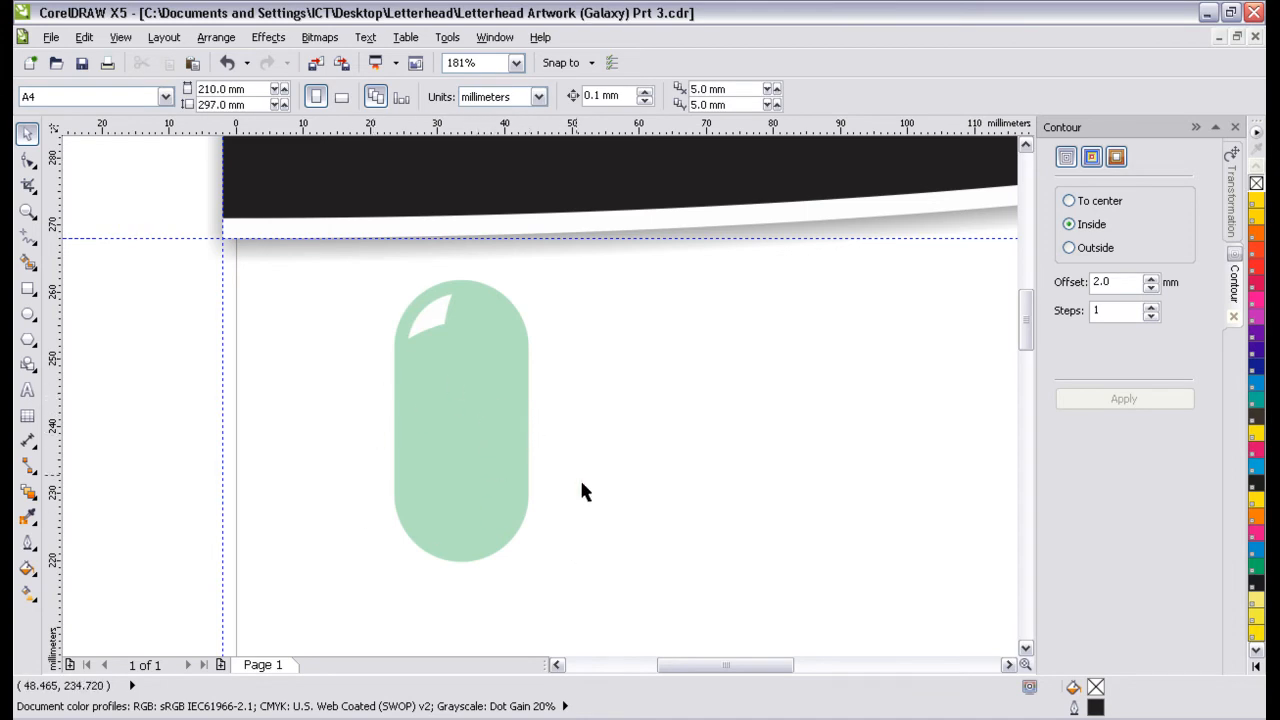
Draw a flat ellipse about 32 mm wide and 2.6 mm high across the capsule, just below its middle
{"action": "left_click", "coordinate": [1025, 648]}
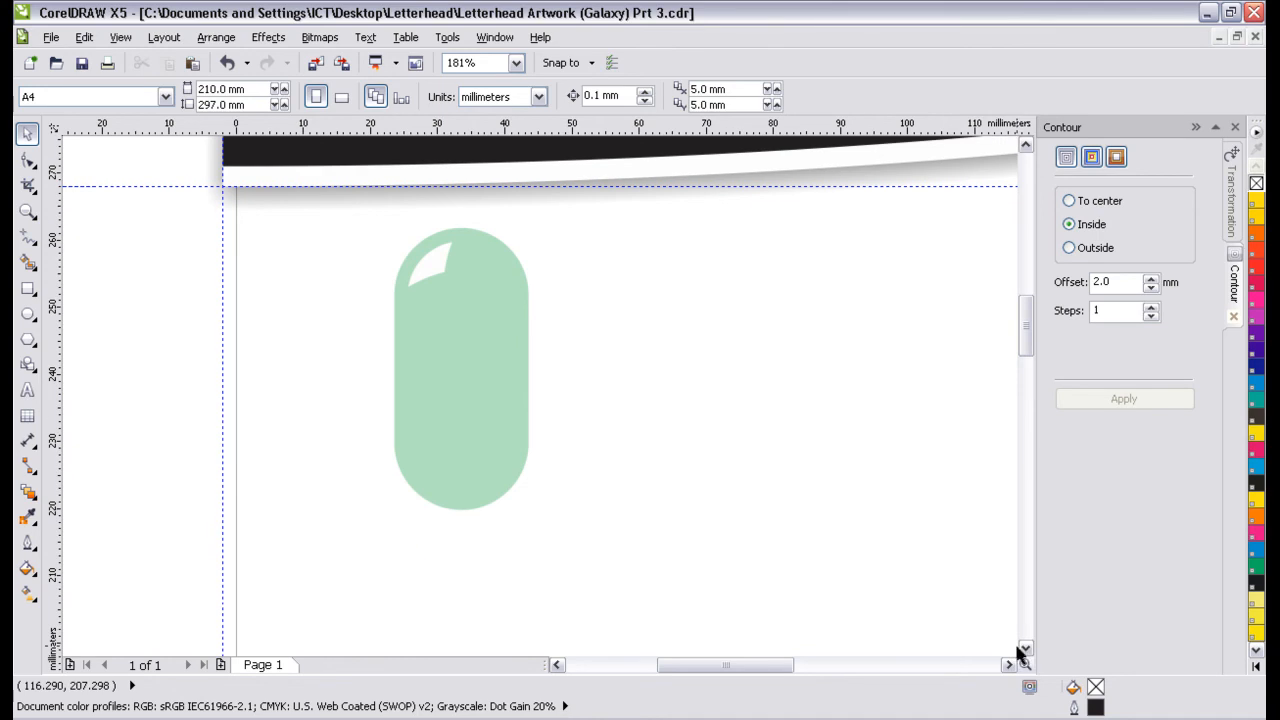
{"action": "left_click", "coordinate": [28, 314]}
{"action": "left_click_drag", "start_coordinate": [354, 378], "coordinate": [568, 393]}
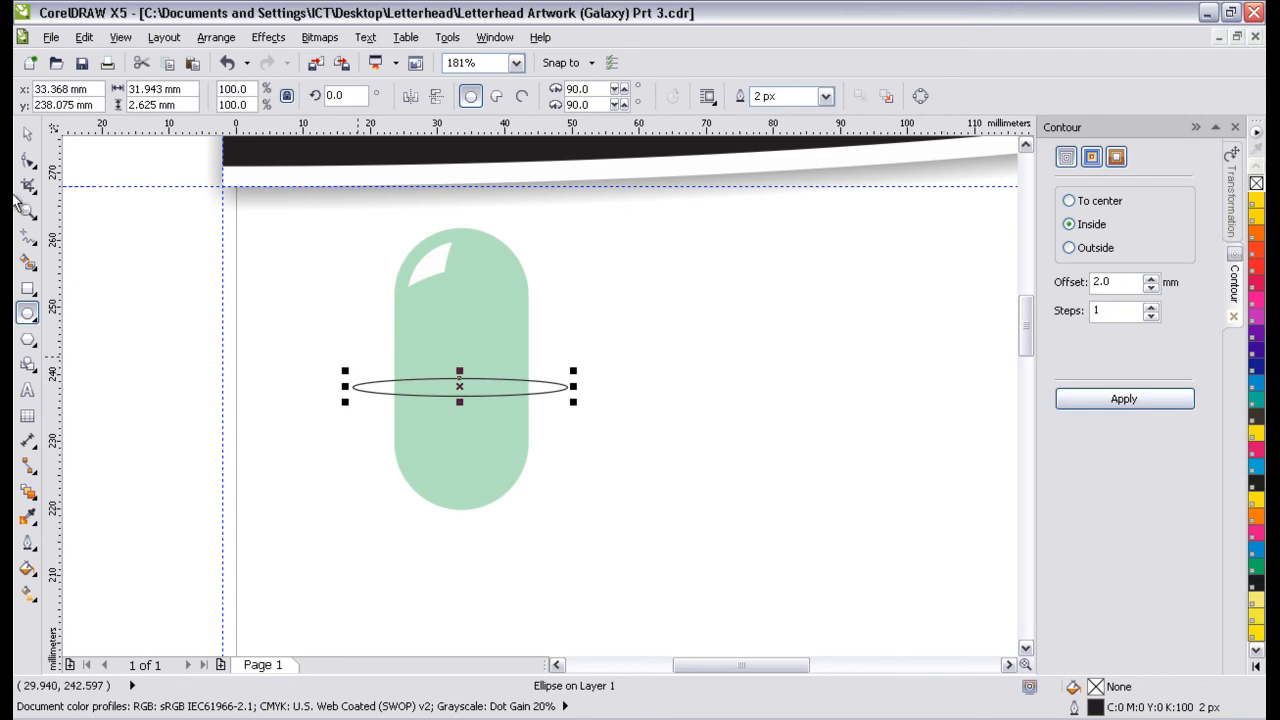
{"action": "left_click", "coordinate": [29, 136]}
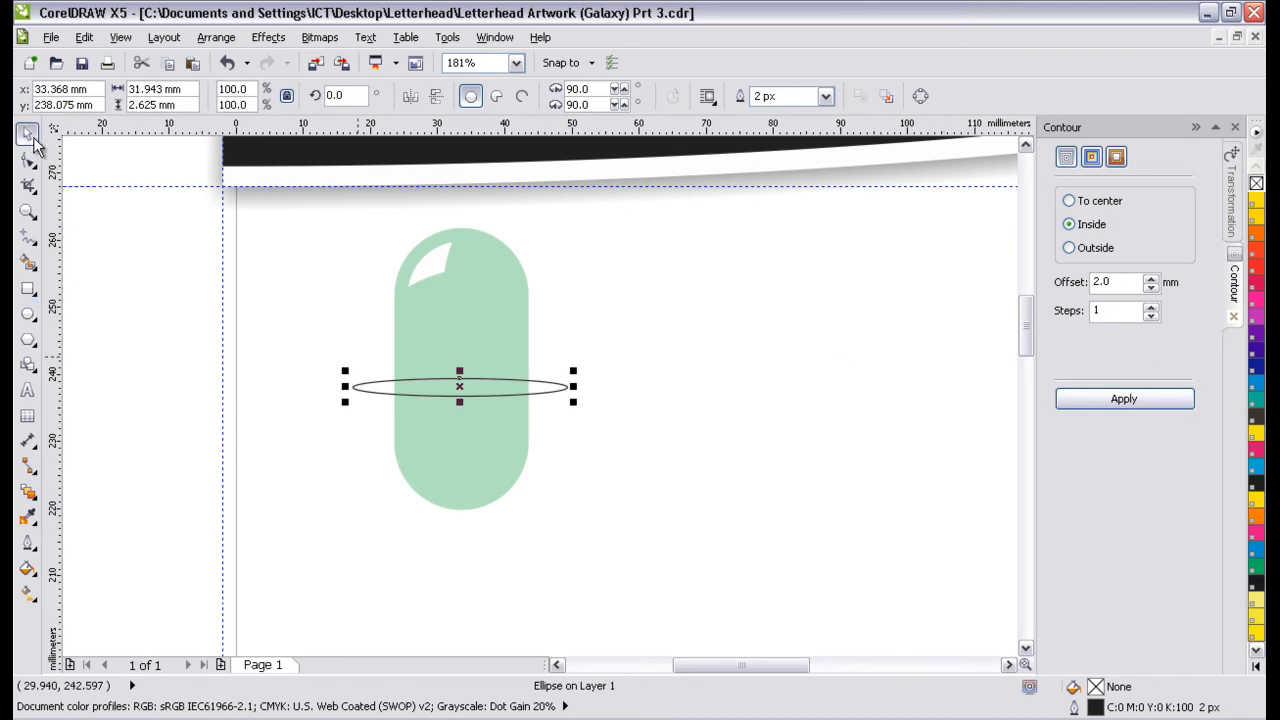
Set the ellipse's size to 24 mm horizontally and 2.5 mm vertically
{"action": "left_click", "coordinate": [1233, 162]}
{"action": "double_click", "coordinate": [1134, 221]}
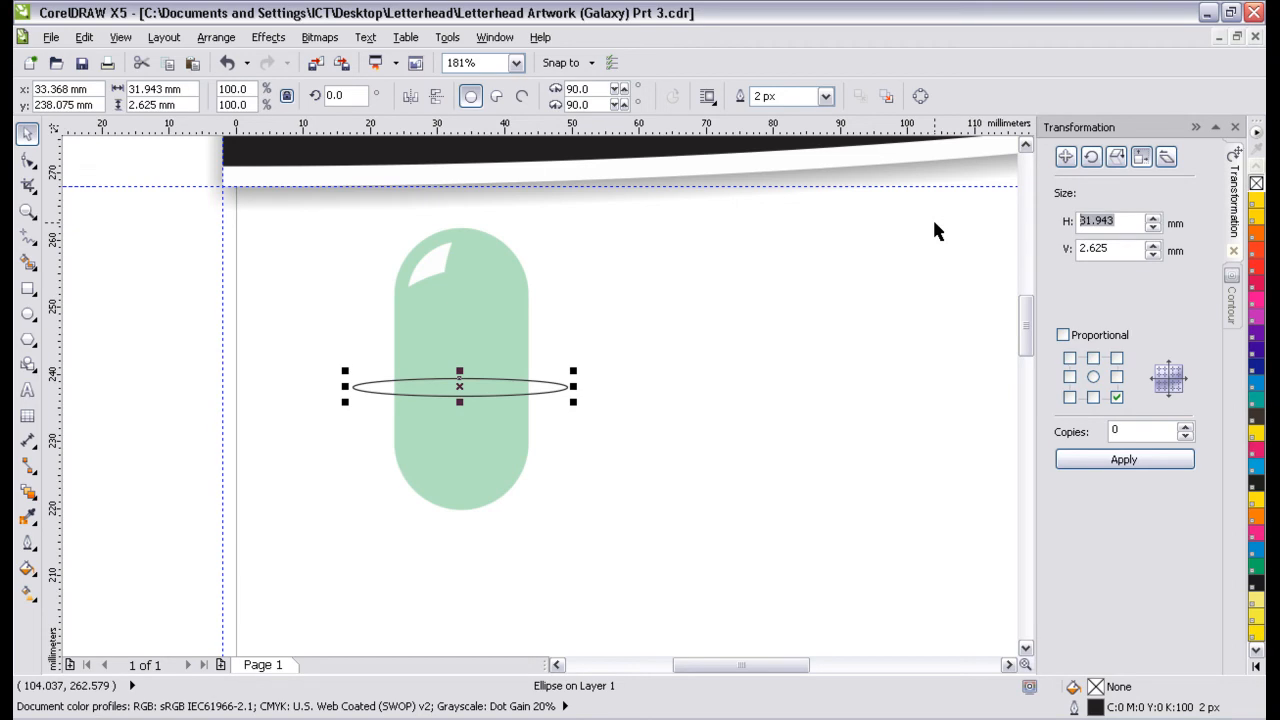
{"action": "type", "text": "24"}
{"action": "key", "text": "Tab"}
{"action": "type", "text": "2.5"}
{"action": "left_click", "coordinate": [1105, 460]}
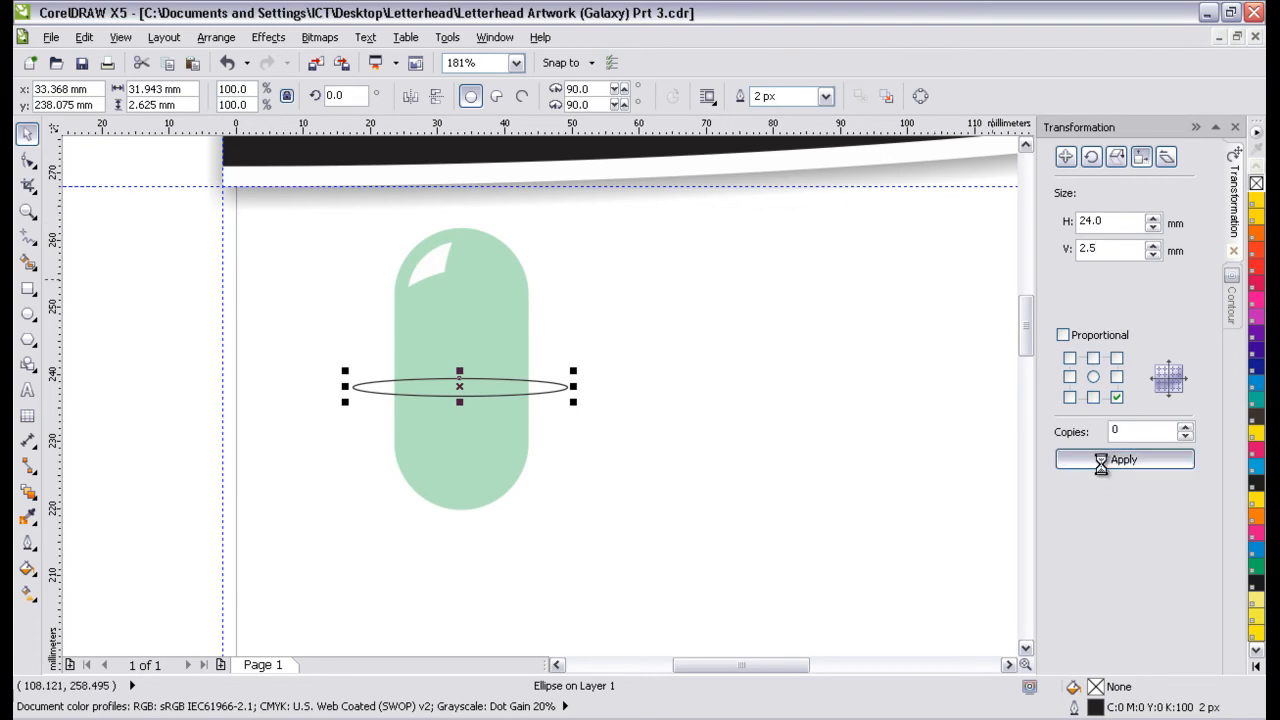
{"action": "left_click", "coordinate": [27, 568]}
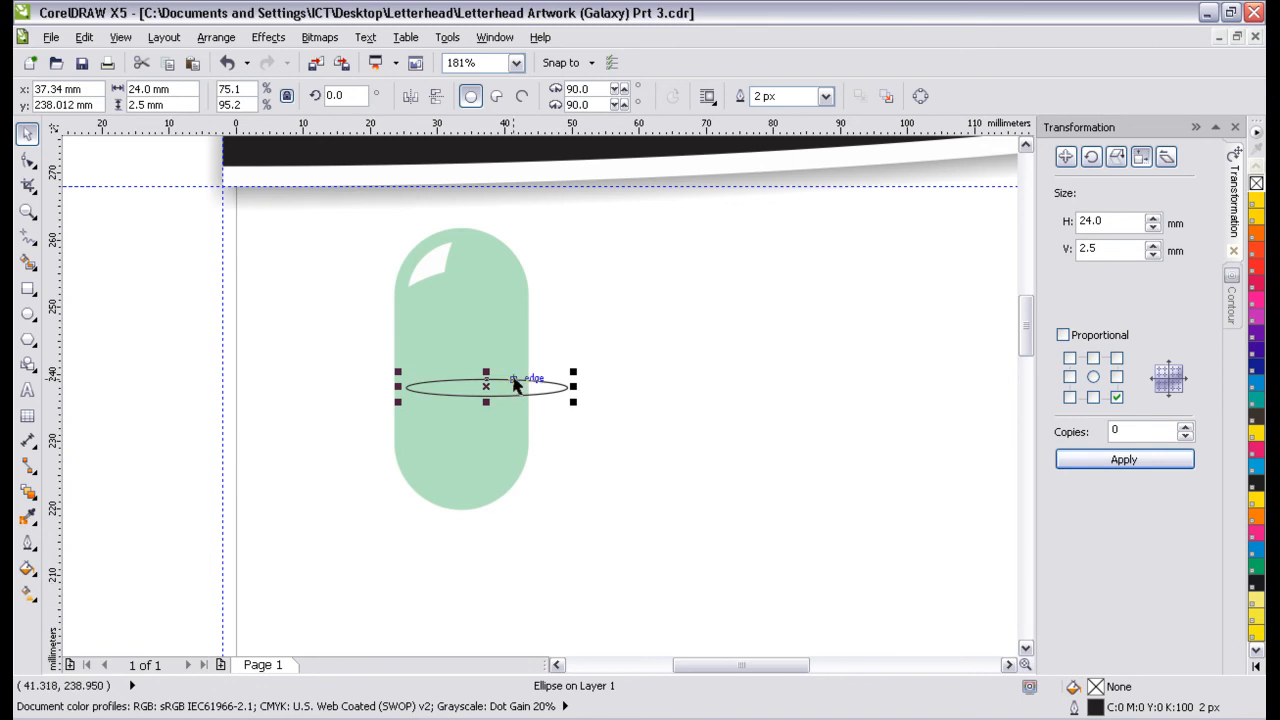
{"action": "left_click", "coordinate": [579, 458]}
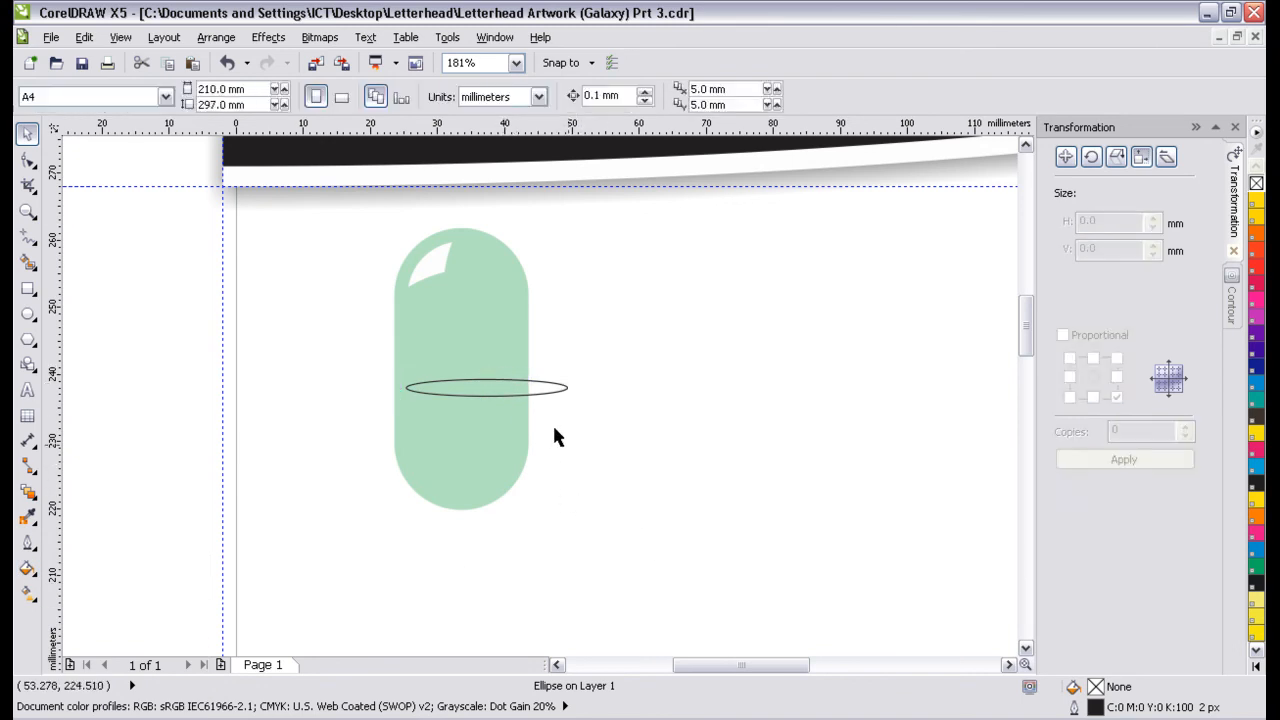
Align the ellipse with the capsule on their horizontal centres, keeping the ellipse's height on the page
{"action": "left_click", "coordinate": [553, 391]}
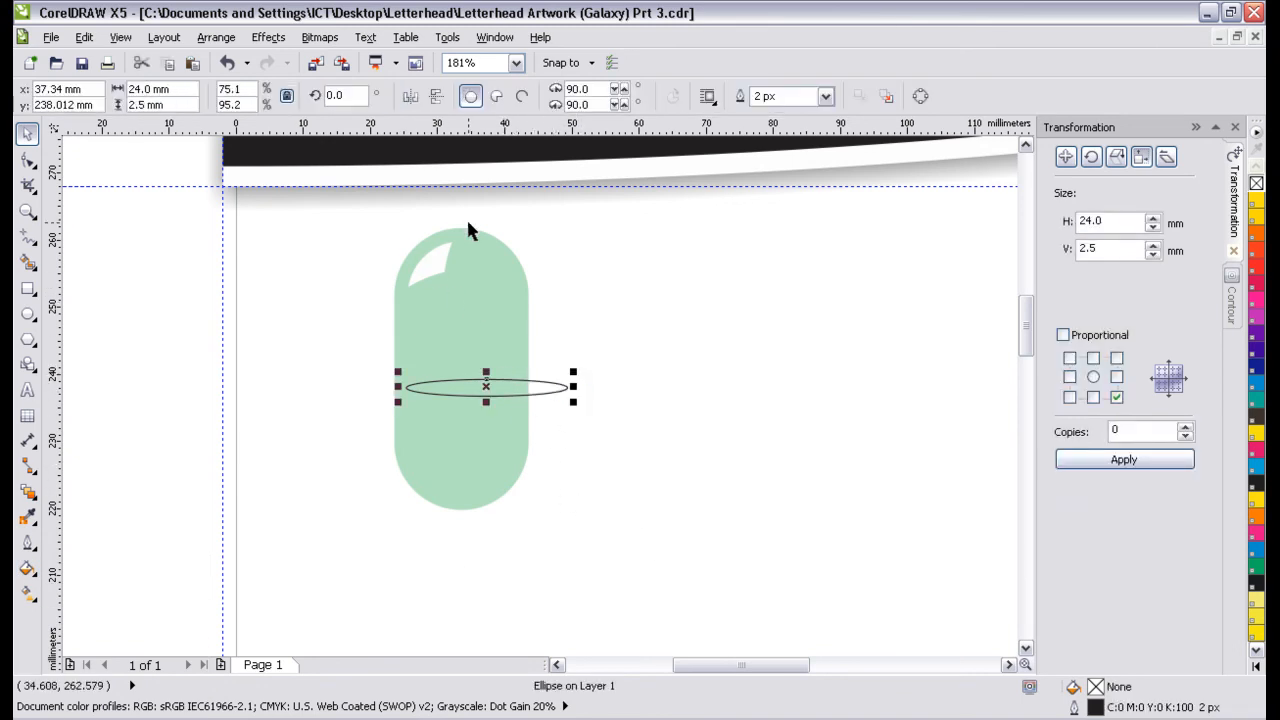
{"action": "left_click", "coordinate": [497, 302], "text": "shift"}
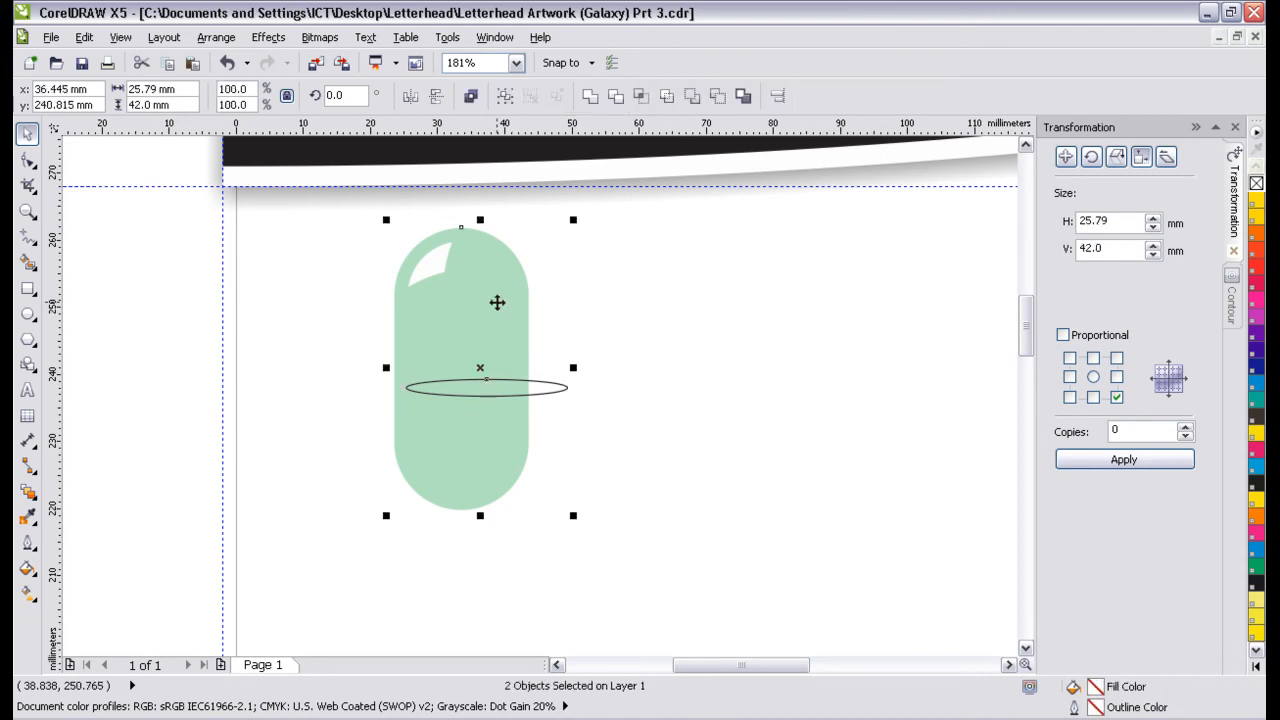
{"action": "left_click", "coordinate": [778, 97]}
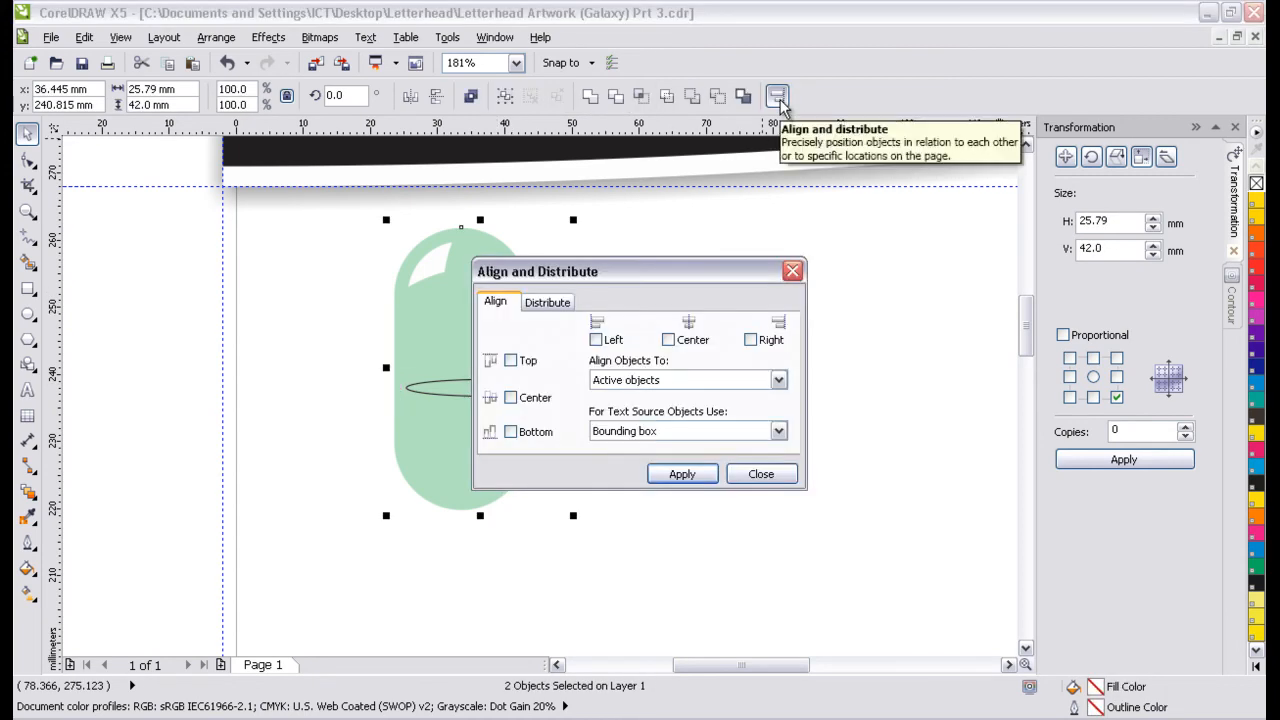
{"action": "left_click", "coordinate": [669, 341]}
{"action": "left_click", "coordinate": [682, 473]}
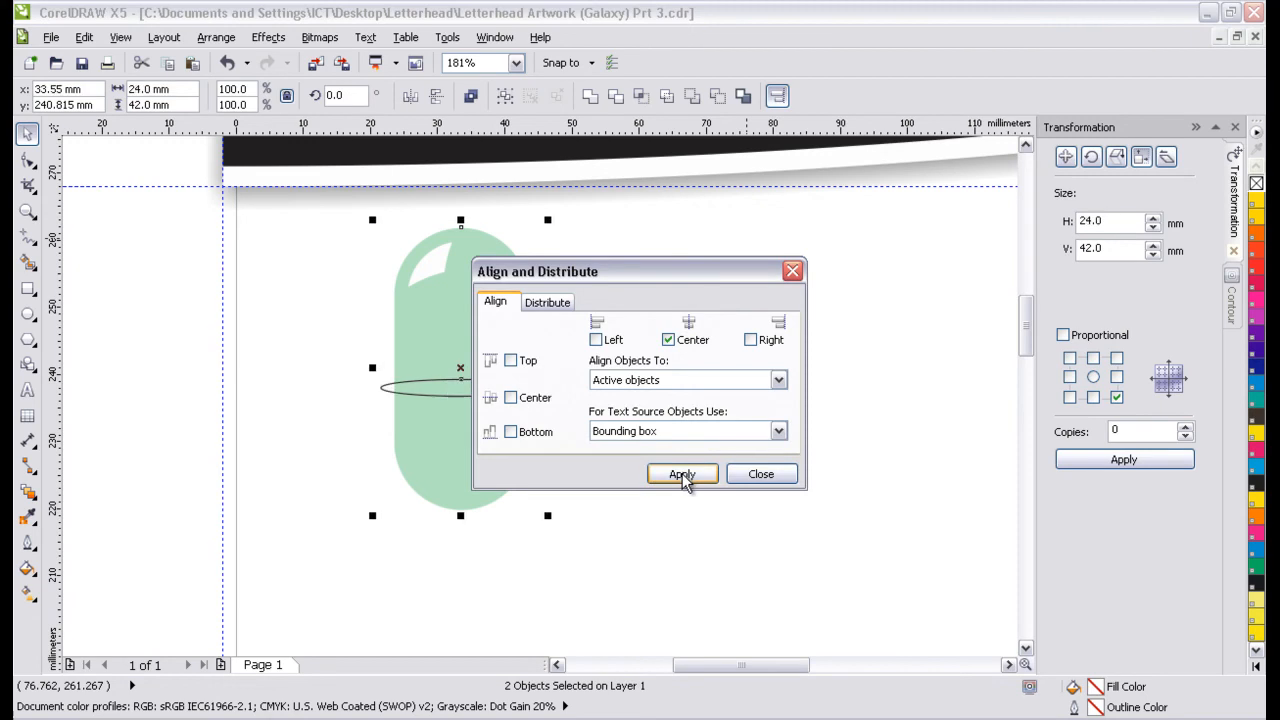
{"action": "left_click", "coordinate": [762, 474]}
{"action": "left_click", "coordinate": [766, 480]}
{"action": "left_click", "coordinate": [541, 387]}
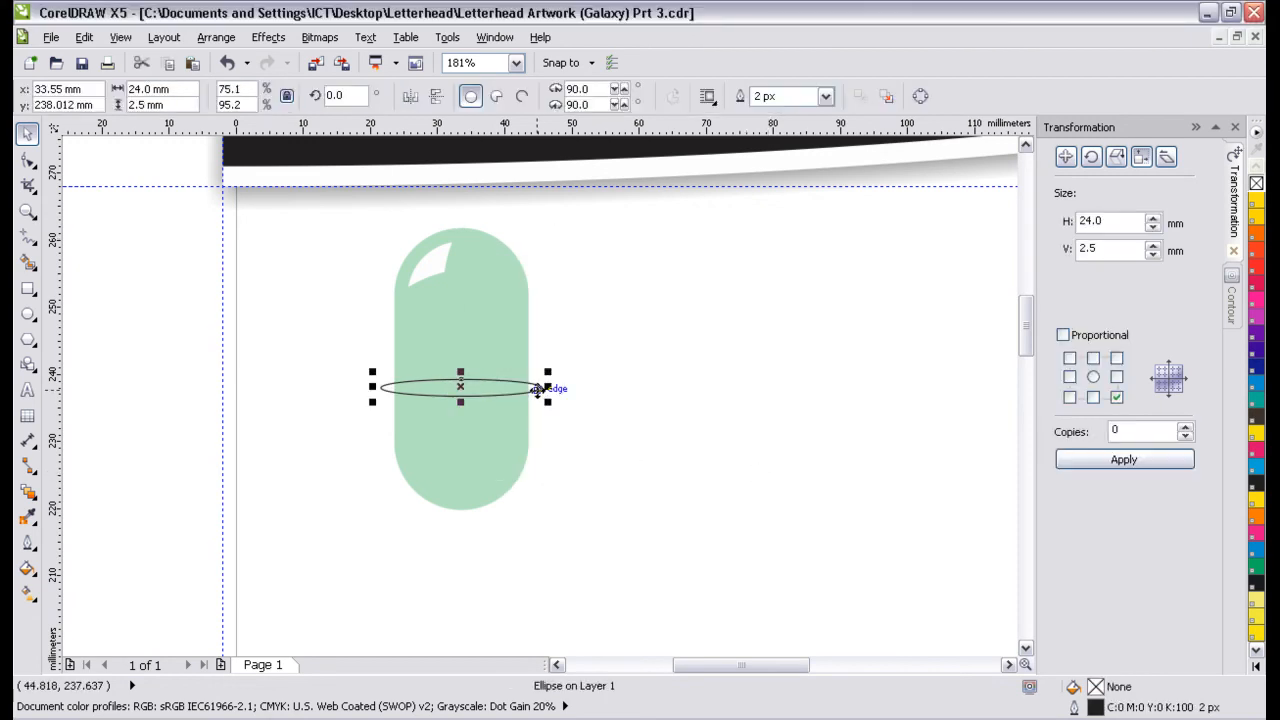
{"action": "left_click", "coordinate": [790, 449]}
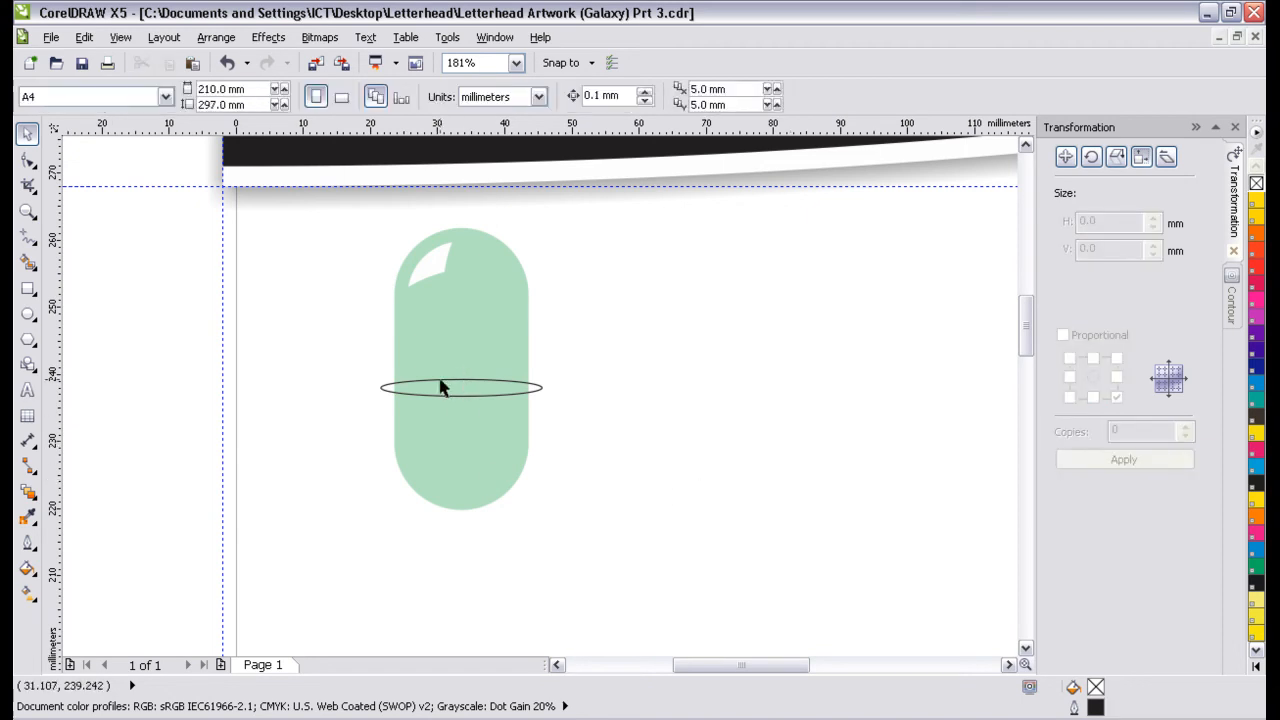
Move the ellipse straight up by about 2.5 mm to the middle of the capsule
{"action": "left_click", "coordinate": [526, 392]}
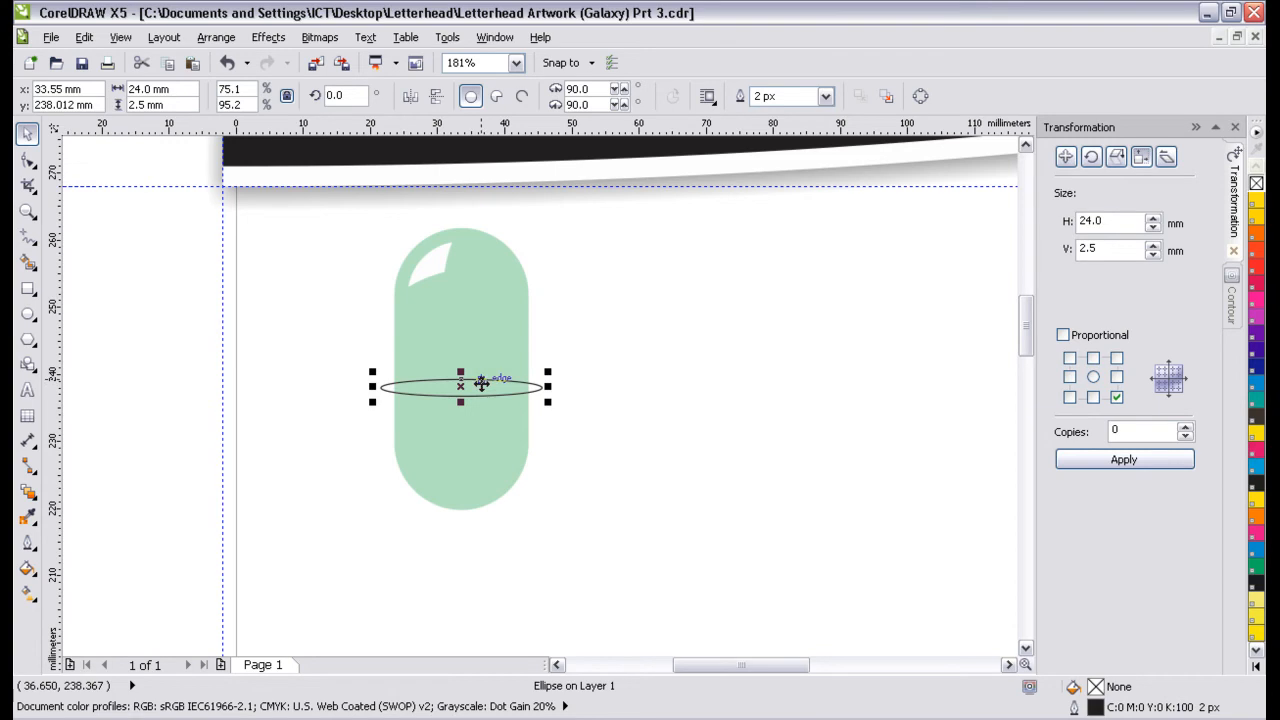
{"action": "mouse_move", "coordinate": [459, 388]}
{"action": "left_mouse_down"}
{"action": "mouse_move", "coordinate": [457, 354]}
{"action": "mouse_move", "coordinate": [434, 357]}
{"action": "mouse_move", "coordinate": [474, 403]}
{"action": "mouse_move", "coordinate": [474, 391]}
{"action": "mouse_move", "coordinate": [643, 391]}
{"action": "mouse_move", "coordinate": [530, 388]}
{"action": "mouse_move", "coordinate": [474, 403]}
{"action": "mouse_move", "coordinate": [457, 305]}
{"action": "mouse_move", "coordinate": [458, 394]}
{"action": "mouse_move", "coordinate": [457, 363]}
{"action": "mouse_move", "coordinate": [516, 346]}
{"action": "mouse_move", "coordinate": [418, 318]}
{"action": "mouse_move", "coordinate": [517, 380]}
{"action": "mouse_move", "coordinate": [437, 334]}
{"action": "mouse_move", "coordinate": [503, 346]}
{"action": "mouse_move", "coordinate": [448, 345]}
{"action": "mouse_move", "coordinate": [460, 370]}
{"action": "left_mouse_up"}
{"action": "left_click", "coordinate": [631, 444]}
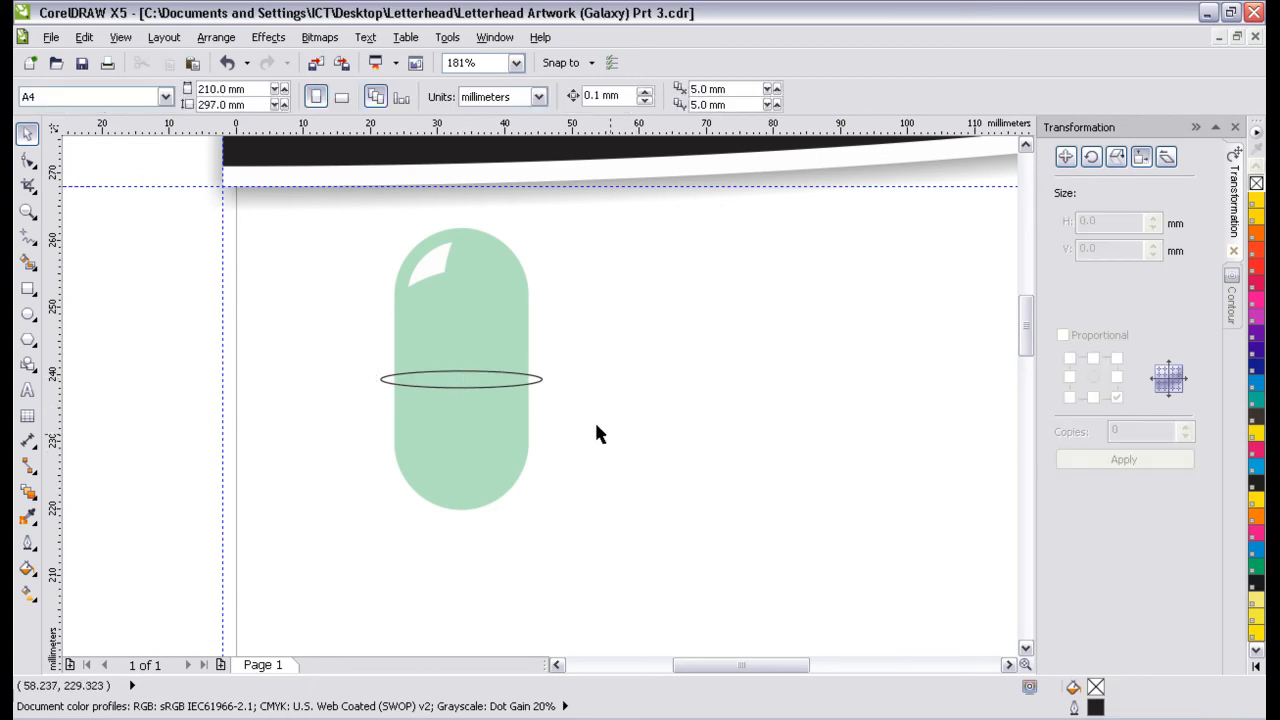
{"action": "left_click", "coordinate": [452, 371]}
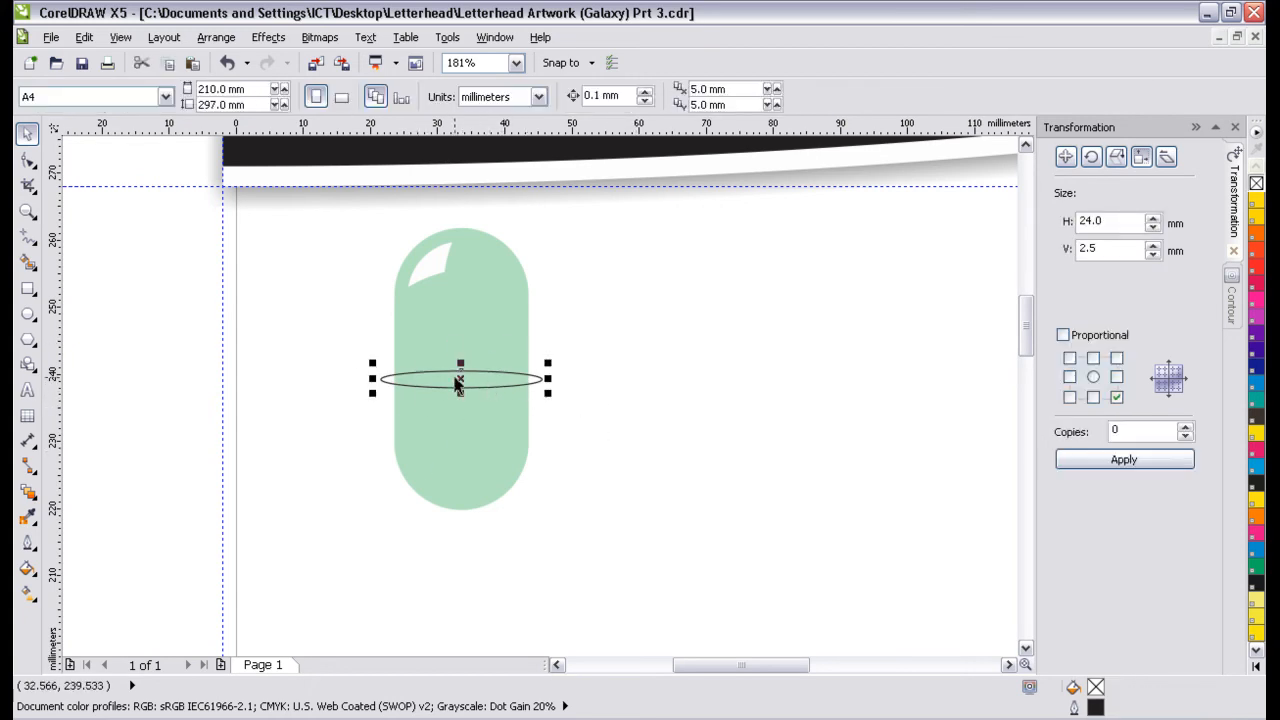
{"action": "left_click_drag", "start_coordinate": [461, 378], "coordinate": [462, 371]}
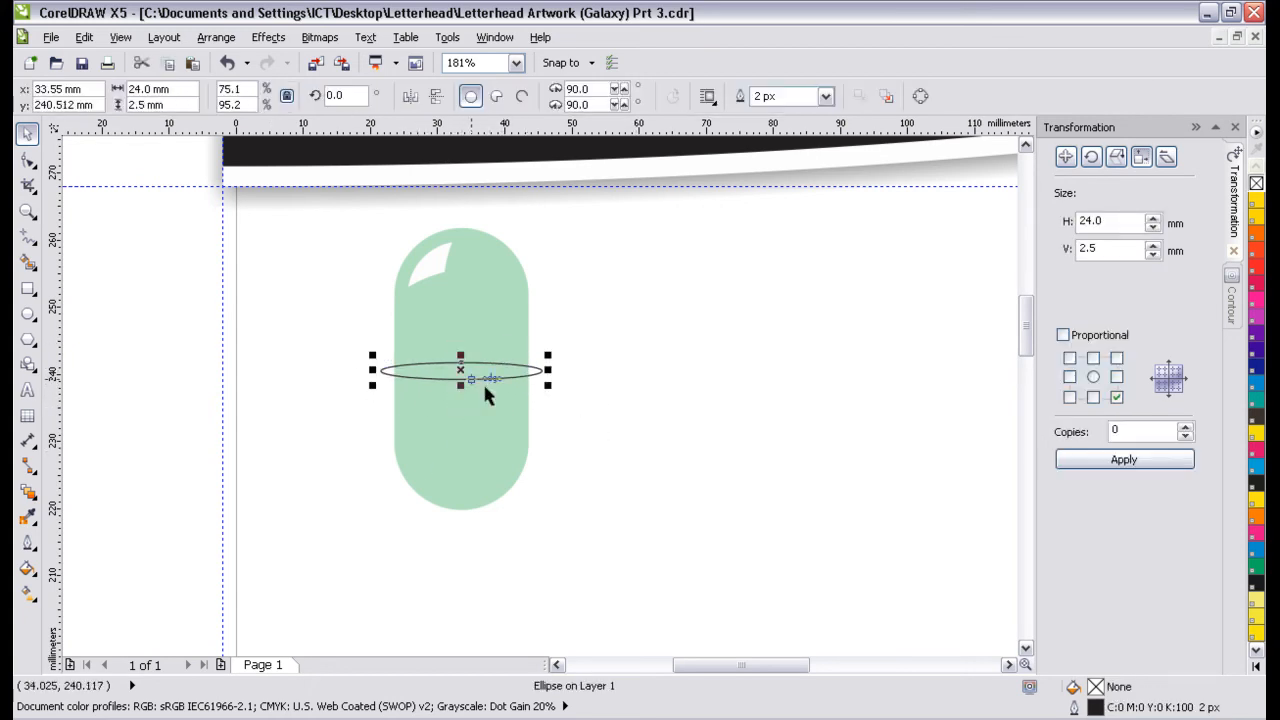
{"action": "left_click", "coordinate": [600, 423]}
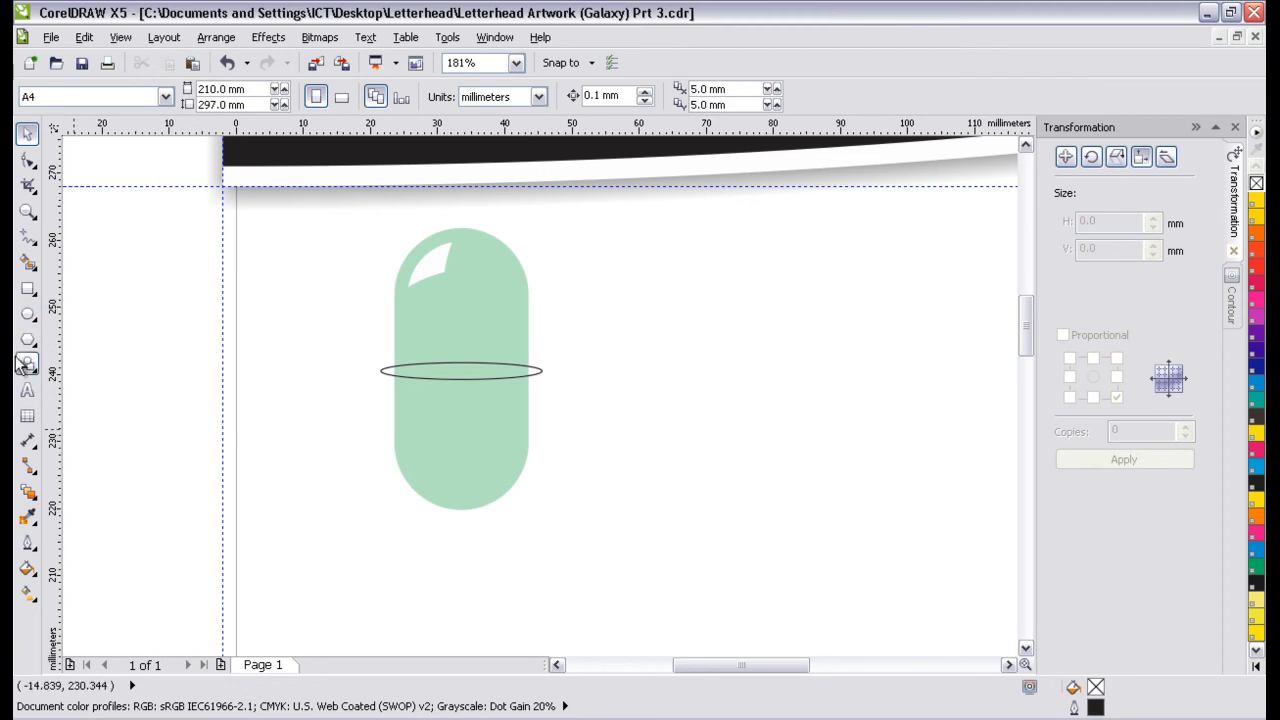
Draw a rectangle about 39 × 26 mm over the capsule's lower half, with its upper edge through the ellipse's centre
{"action": "left_click", "coordinate": [27, 290]}
{"action": "mouse_move", "coordinate": [339, 371]}
{"action": "left_mouse_down"}
{"action": "mouse_move", "coordinate": [475, 414]}
{"action": "mouse_move", "coordinate": [669, 551]}
{"action": "mouse_move", "coordinate": [599, 546]}
{"action": "left_mouse_up"}
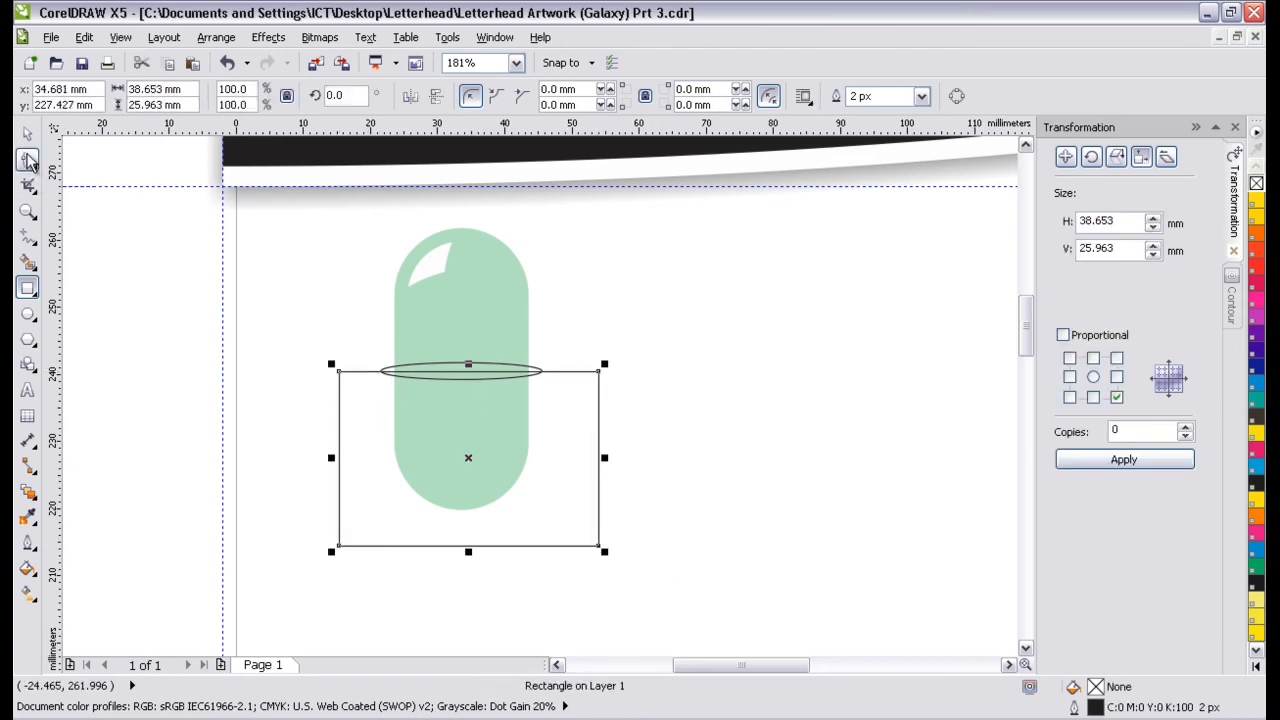
{"action": "left_click", "coordinate": [27, 133]}
Trim the rectangle with the ellipse so its upper edge follows the ellipse's lower curve
{"action": "left_click", "coordinate": [507, 370]}
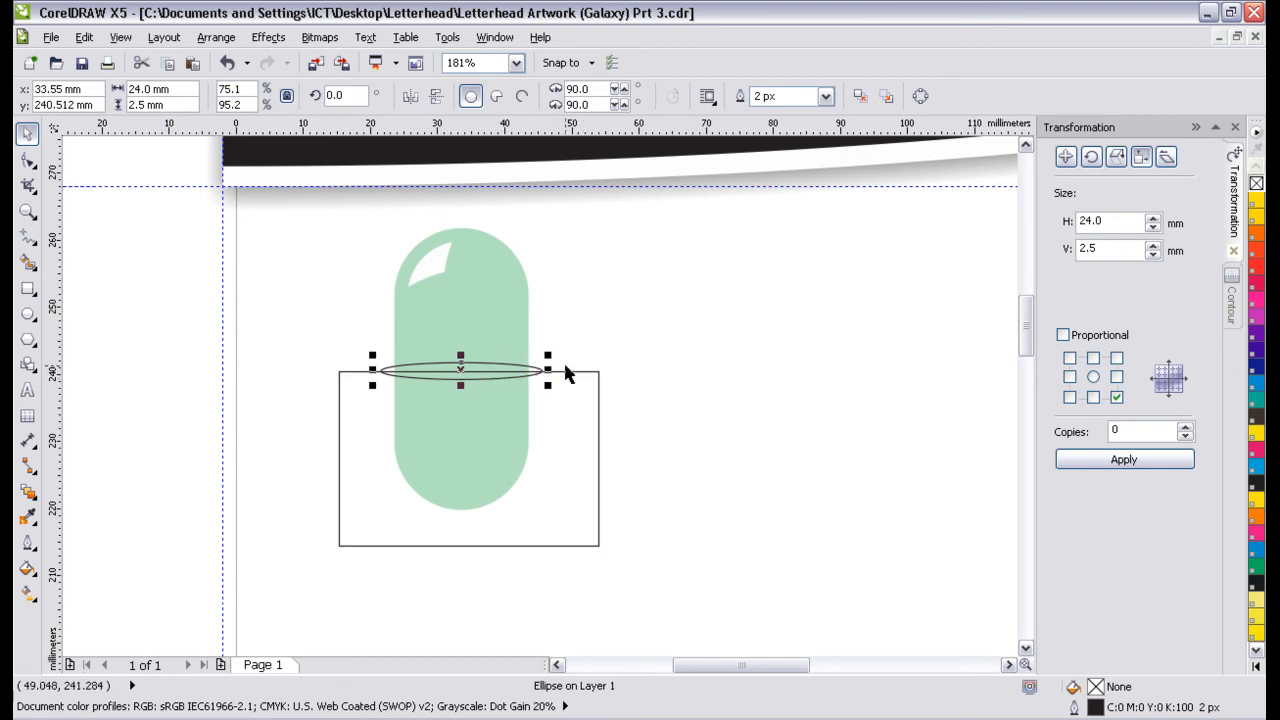
{"action": "left_click", "coordinate": [600, 403], "text": "shift"}
{"action": "left_click", "coordinate": [641, 95]}
{"action": "left_click", "coordinate": [778, 428]}
Trim off the capsule's lower half with the notched rectangle, and delete the rectangle
{"action": "left_click", "coordinate": [579, 414]}
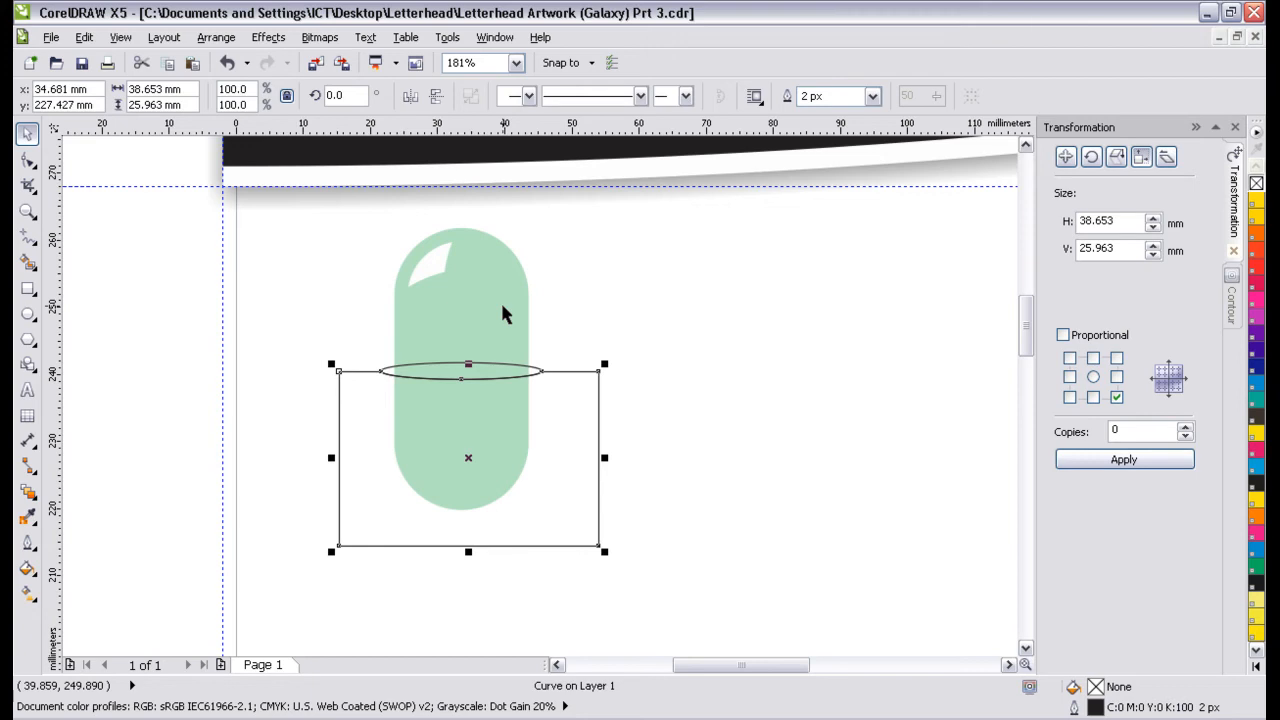
{"action": "left_click", "coordinate": [661, 385]}
{"action": "left_click", "coordinate": [578, 390]}
{"action": "left_click", "coordinate": [520, 331], "text": "shift"}
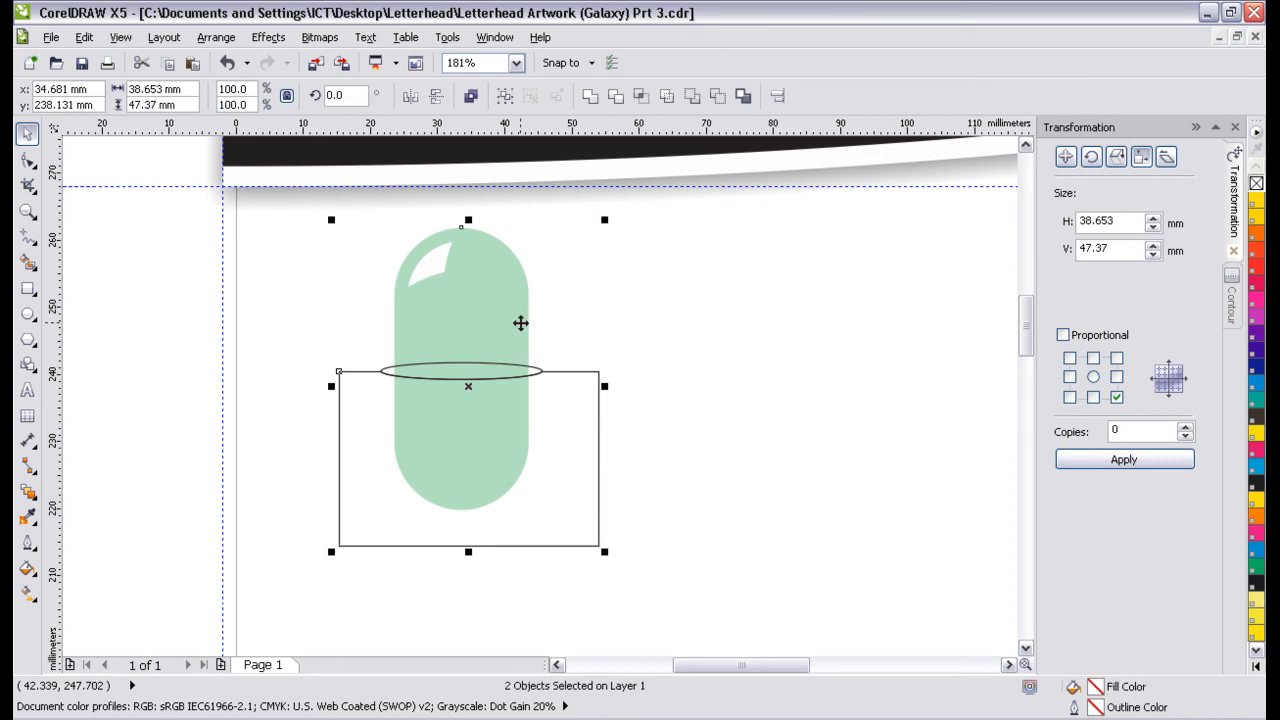
{"action": "left_click", "coordinate": [620, 99]}
{"action": "left_click", "coordinate": [747, 390]}
{"action": "left_click", "coordinate": [587, 427]}
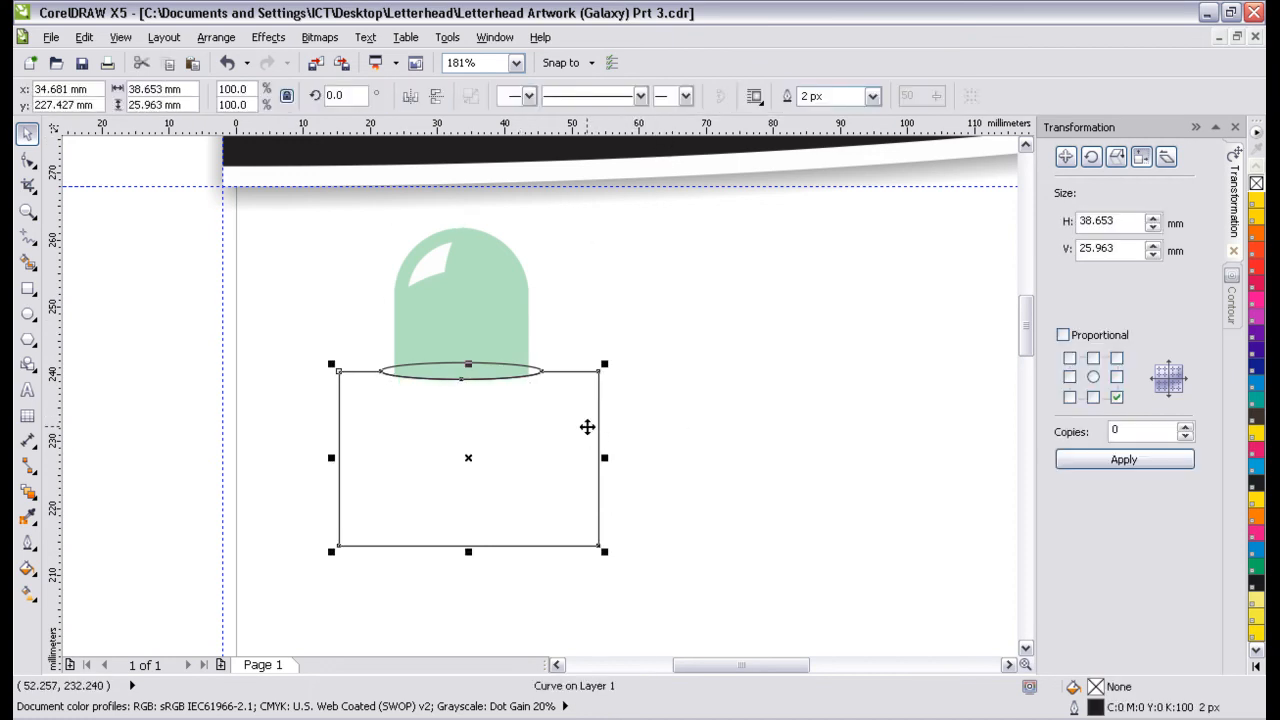
{"action": "key", "text": "Delete"}
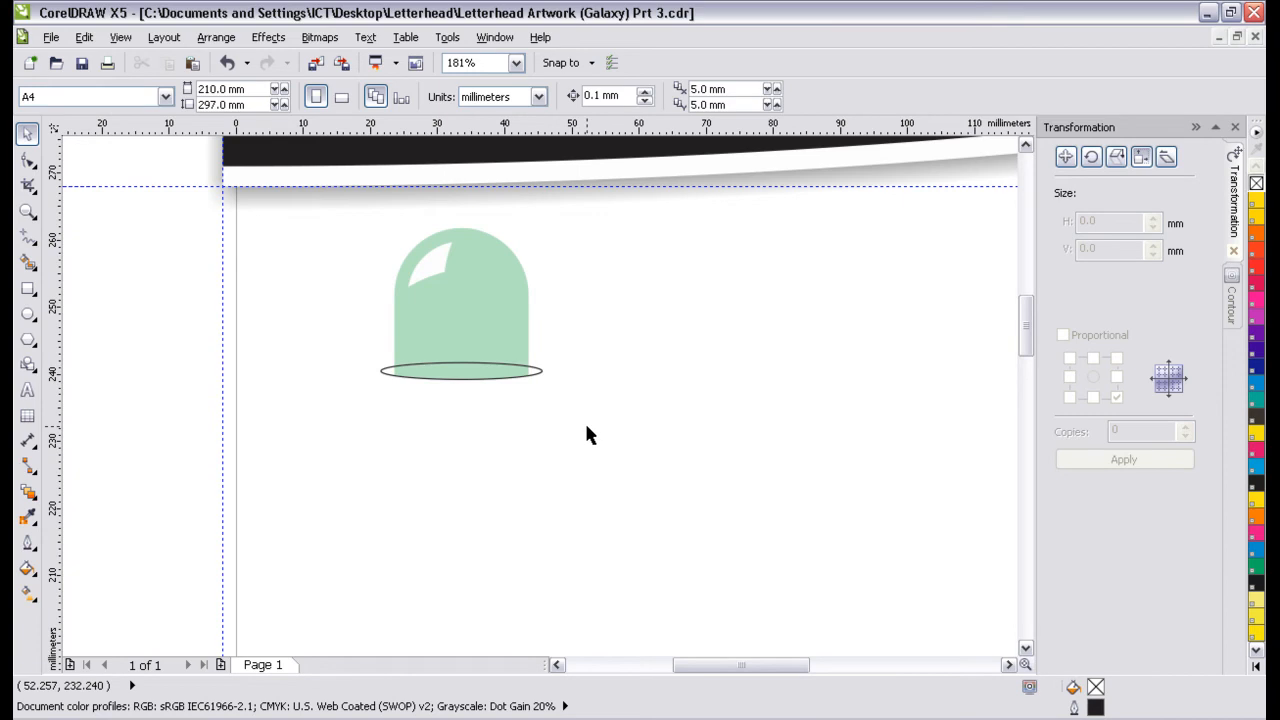
Fill the ellipse at the capsule's base with black, C0 M0 Y0 K100
{"action": "left_click", "coordinate": [539, 372]}
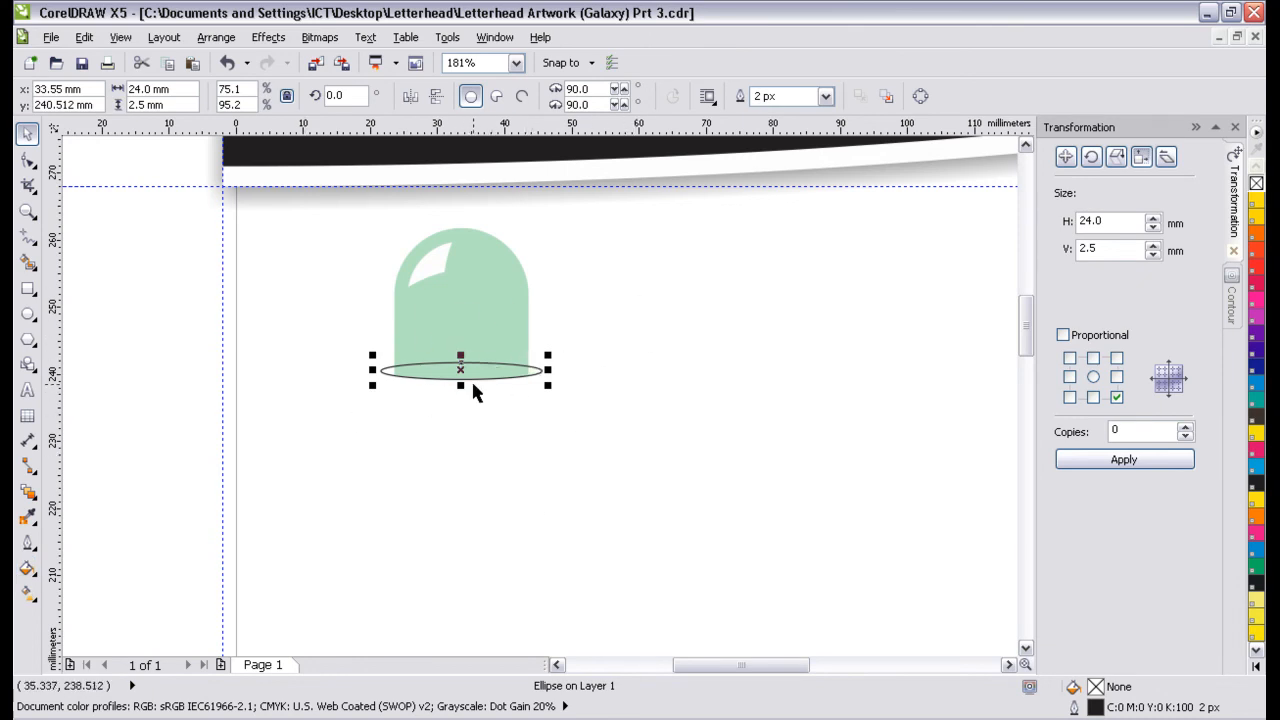
{"action": "left_click", "coordinate": [27, 568]}
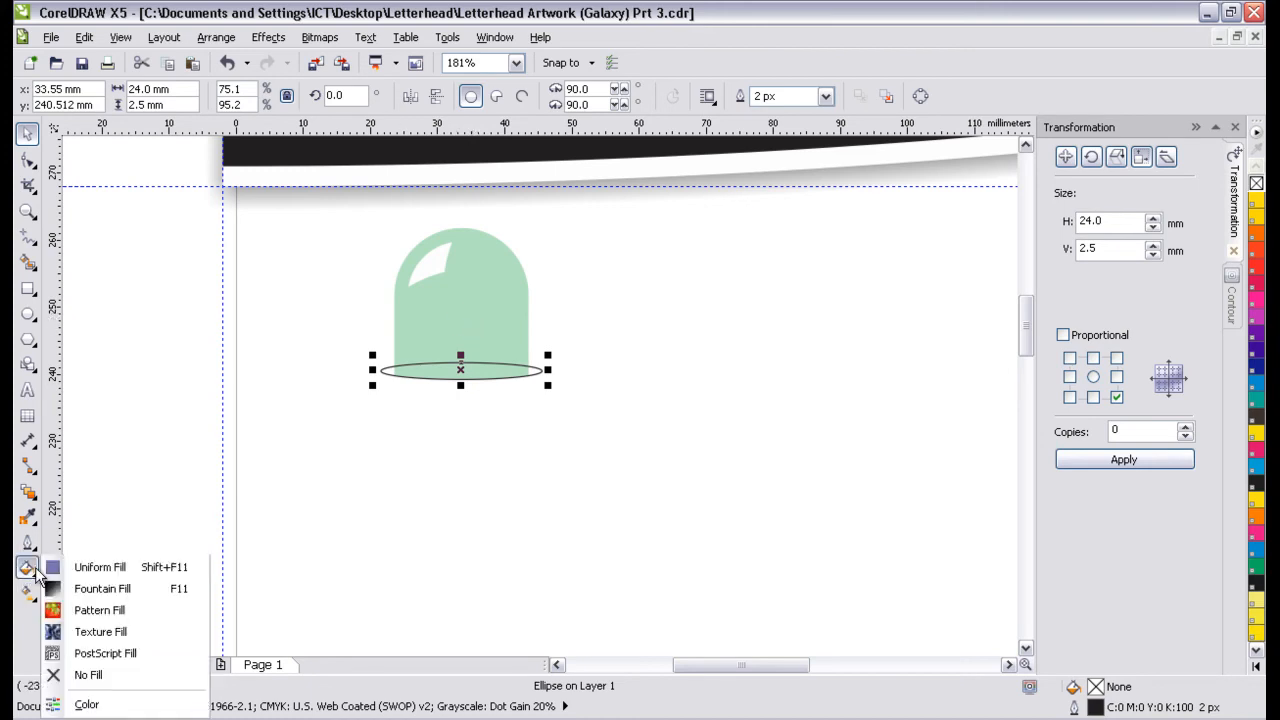
{"action": "left_click", "coordinate": [75, 570]}
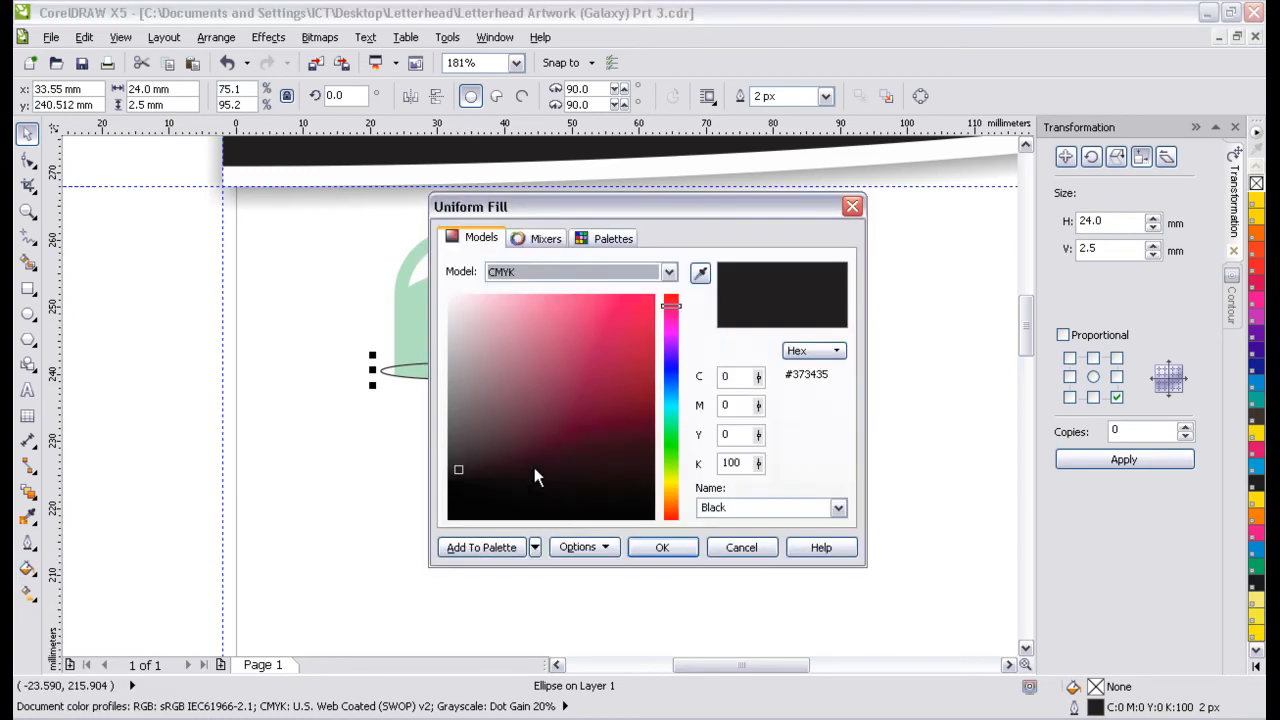
{"action": "left_click", "coordinate": [680, 548]}
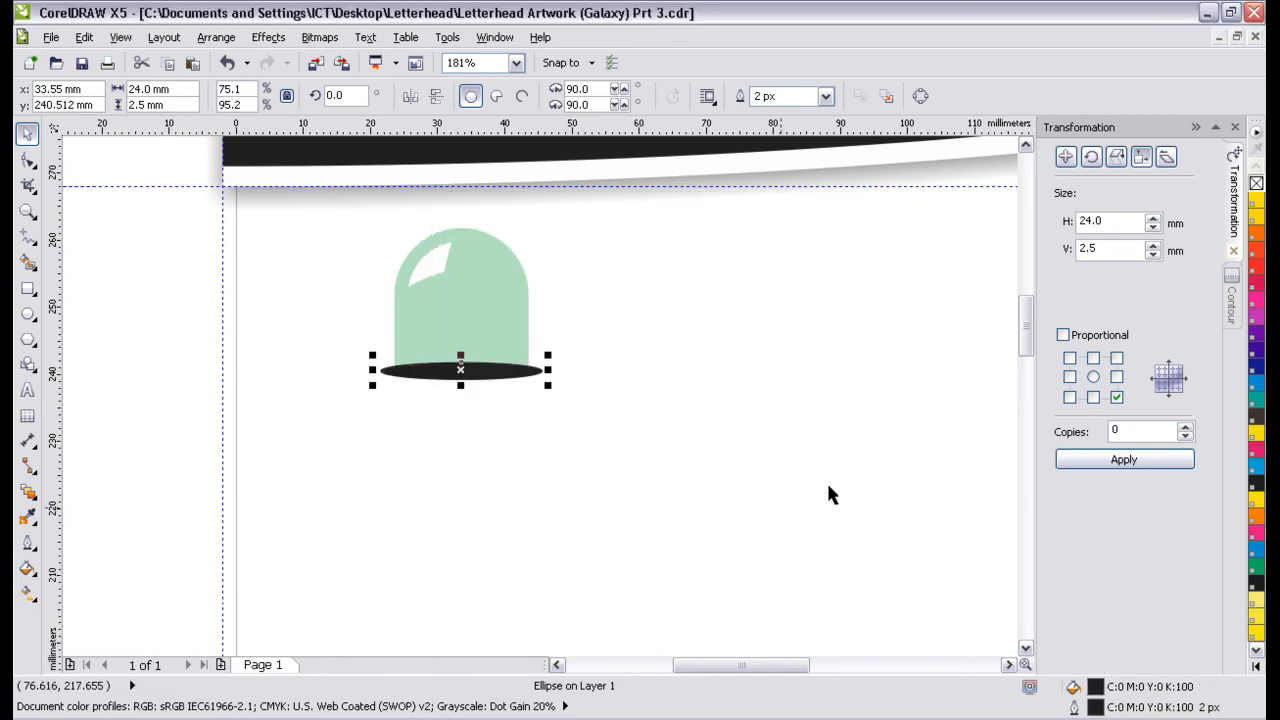
{"action": "left_click", "coordinate": [645, 383]}
Group the capsule with its white highlight and bring the group to the front of the page, over the black ellipse
{"action": "left_click", "coordinate": [447, 258]}
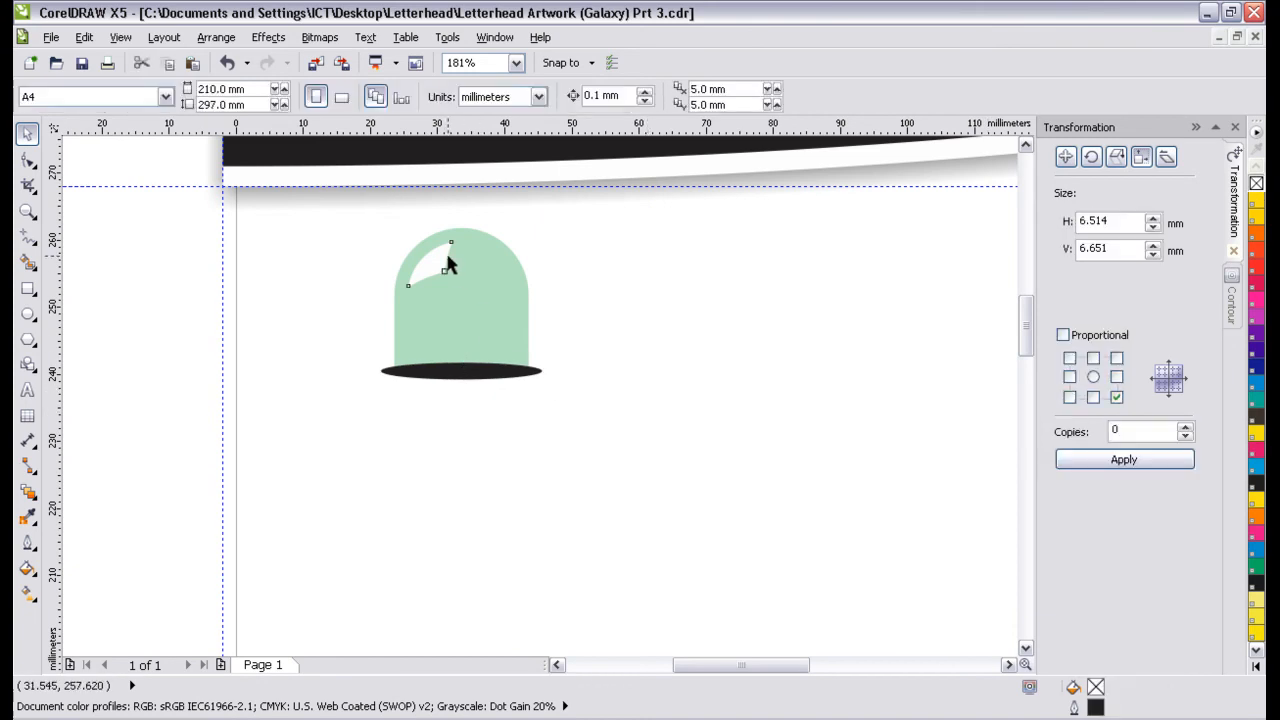
{"action": "left_click", "coordinate": [494, 303], "text": "shift"}
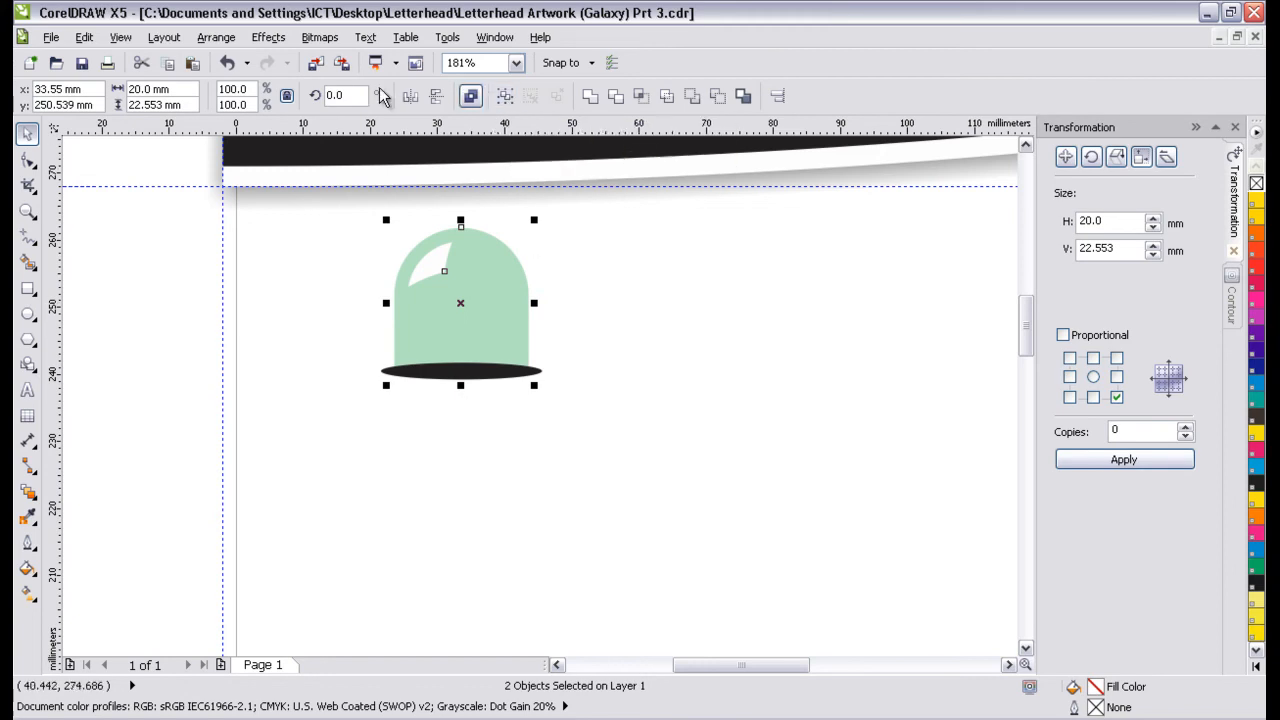
{"action": "left_click", "coordinate": [218, 38]}
{"action": "left_click", "coordinate": [268, 162]}
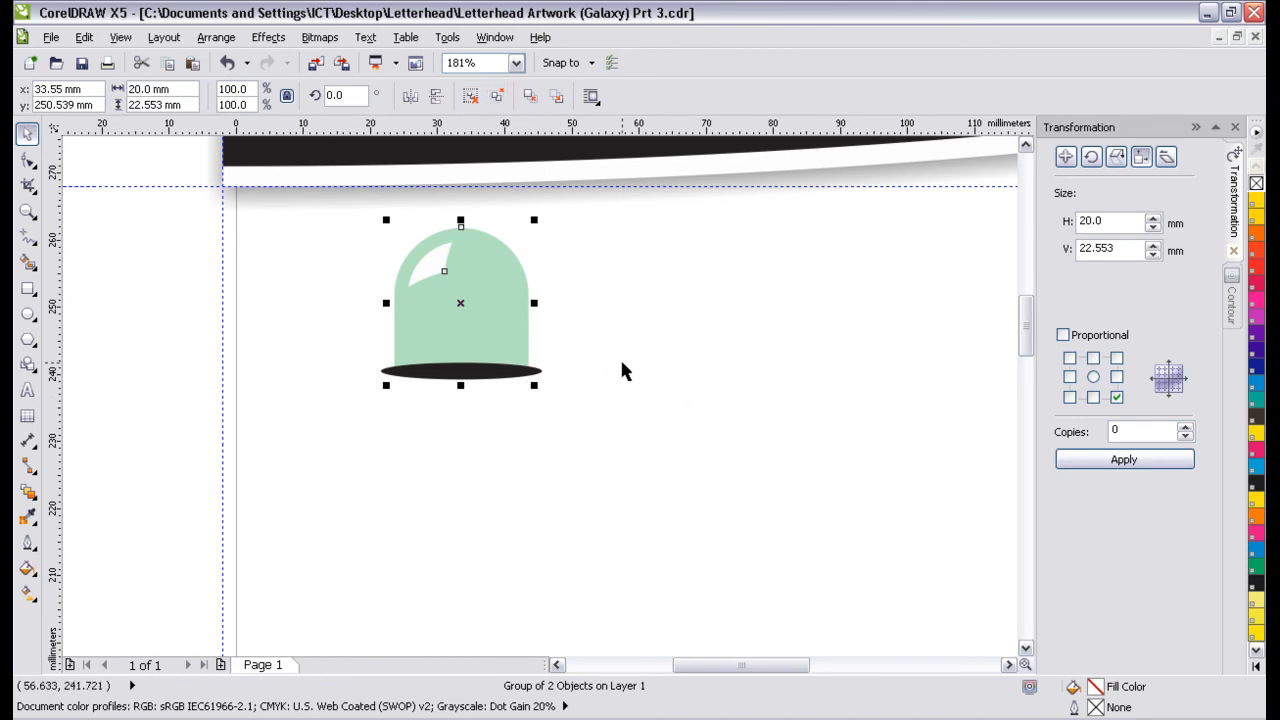
{"action": "left_click", "coordinate": [212, 38]}
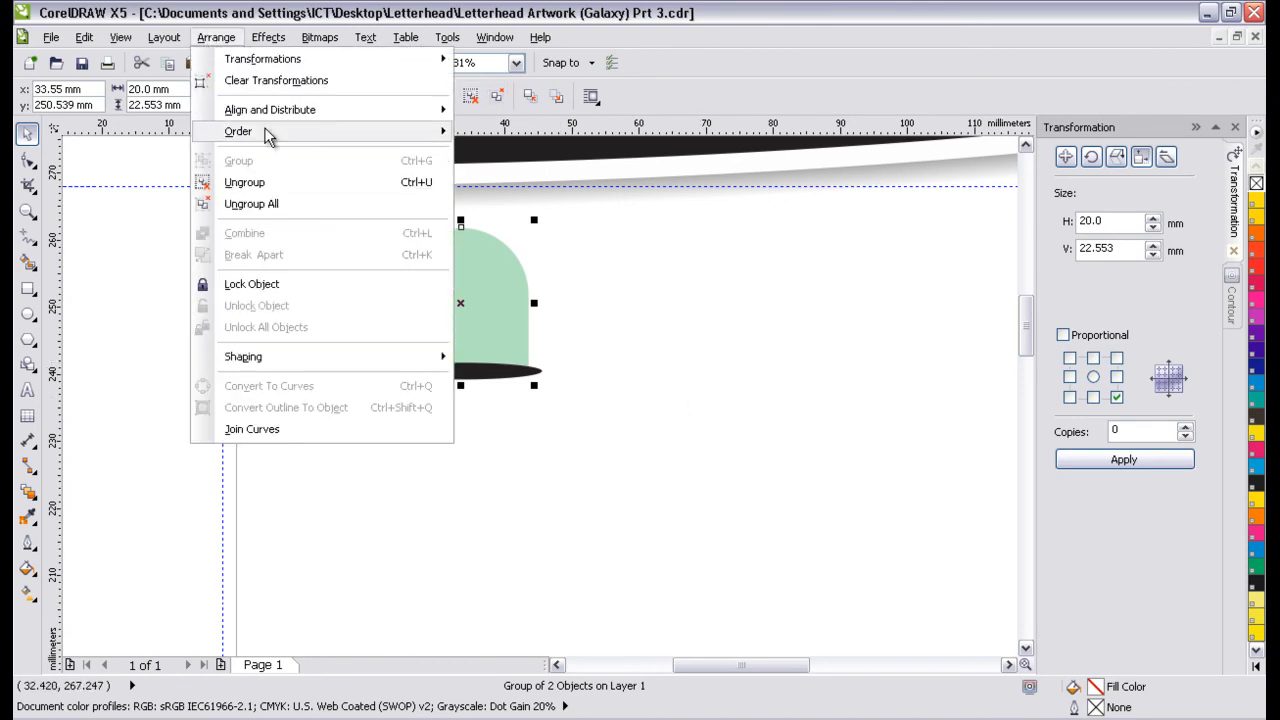
{"action": "mouse_move", "coordinate": [267, 134]}
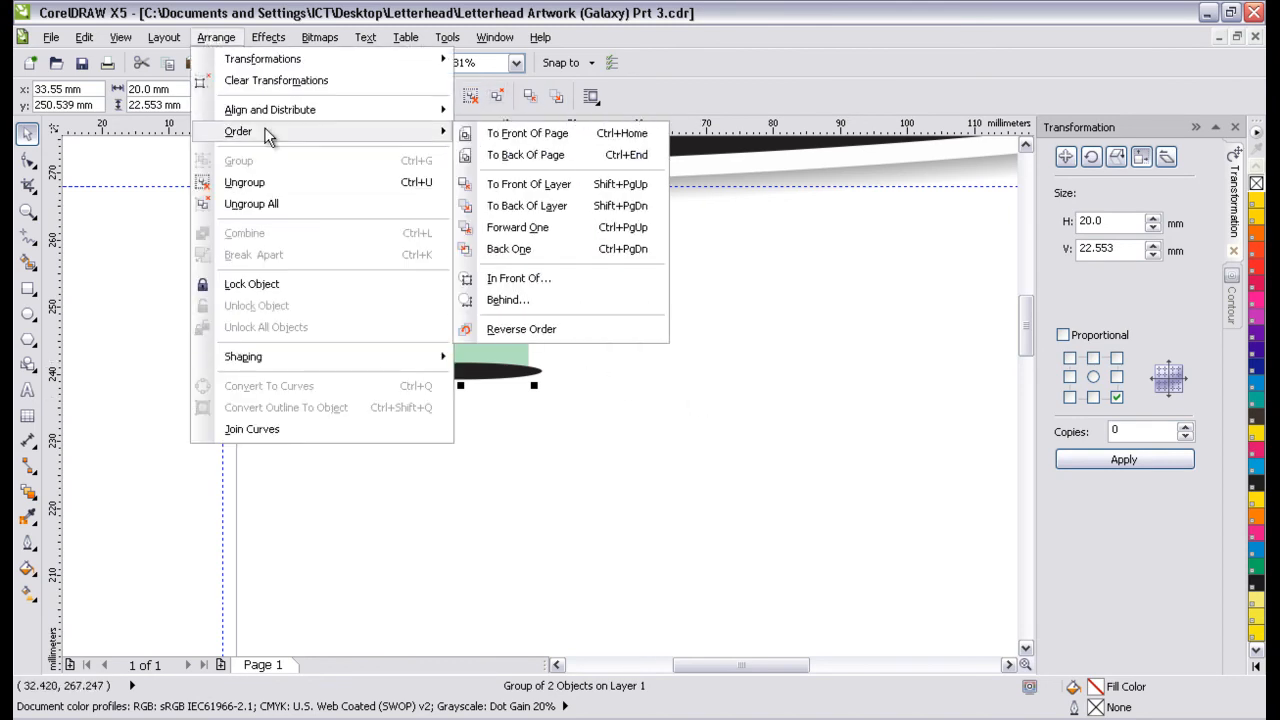
{"action": "left_click", "coordinate": [552, 134]}
{"action": "left_click", "coordinate": [689, 491]}
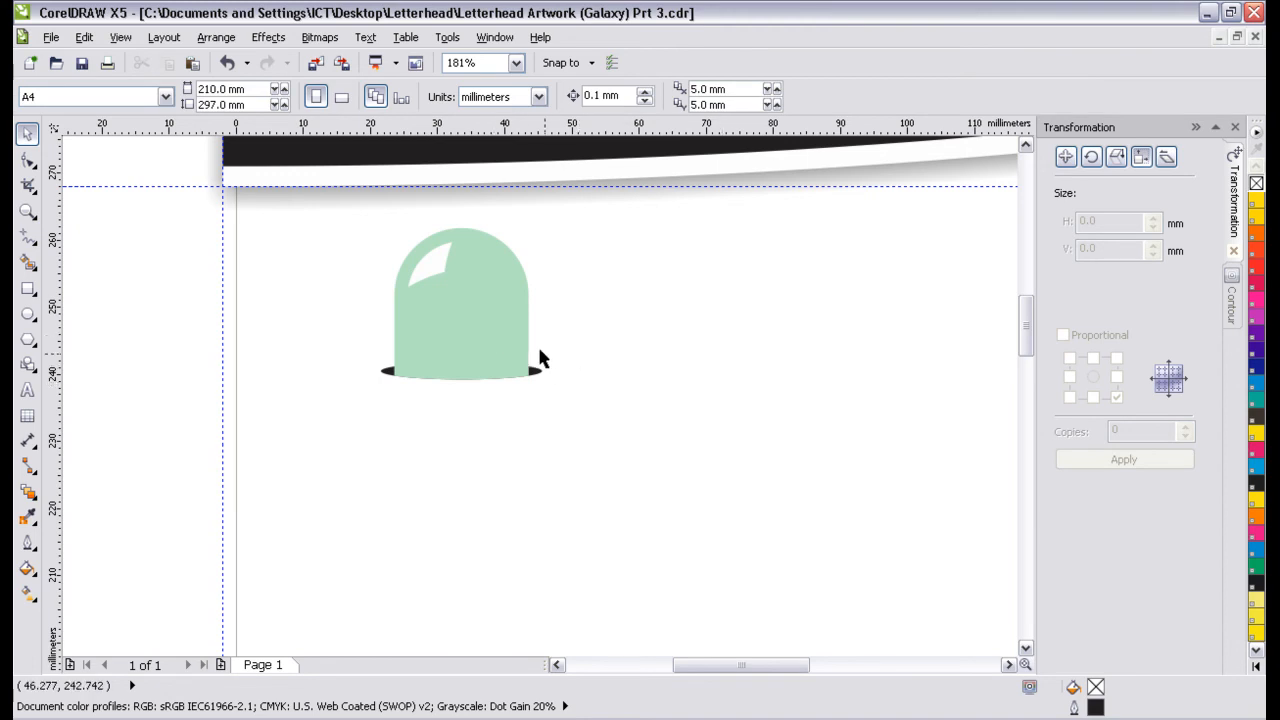
{"action": "right_click", "coordinate": [470, 322]}
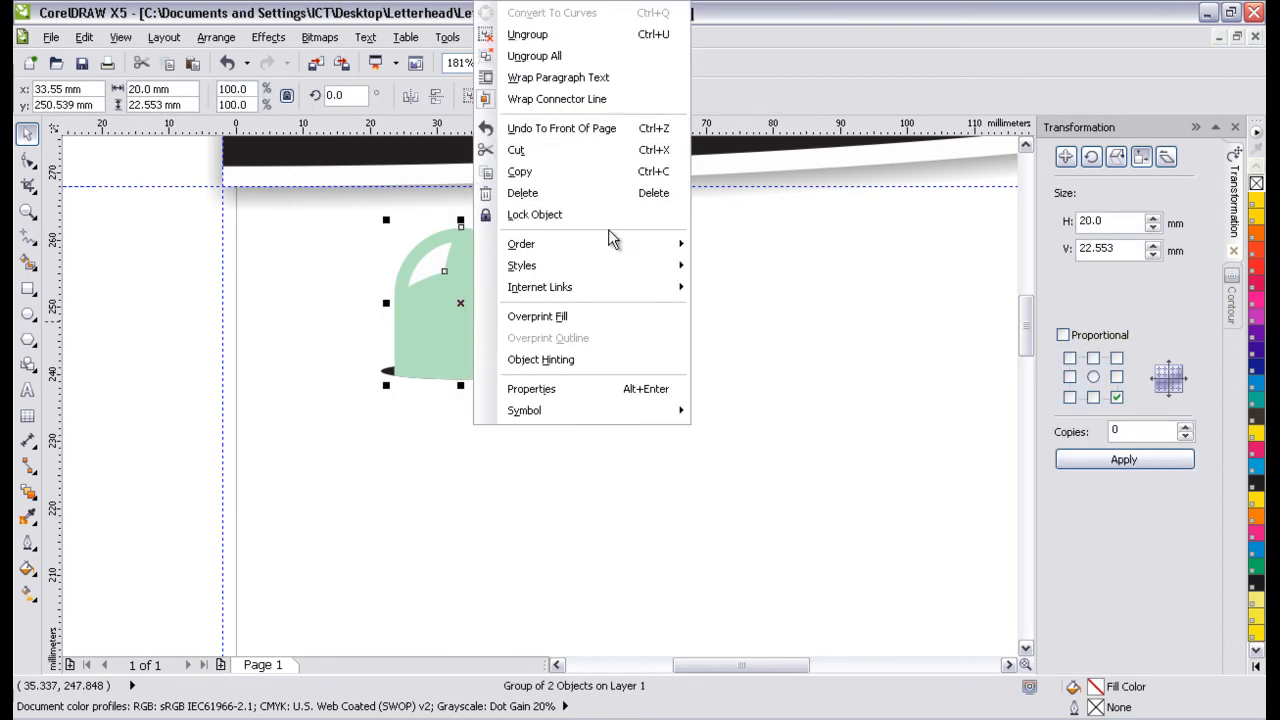
{"action": "mouse_move", "coordinate": [606, 247]}
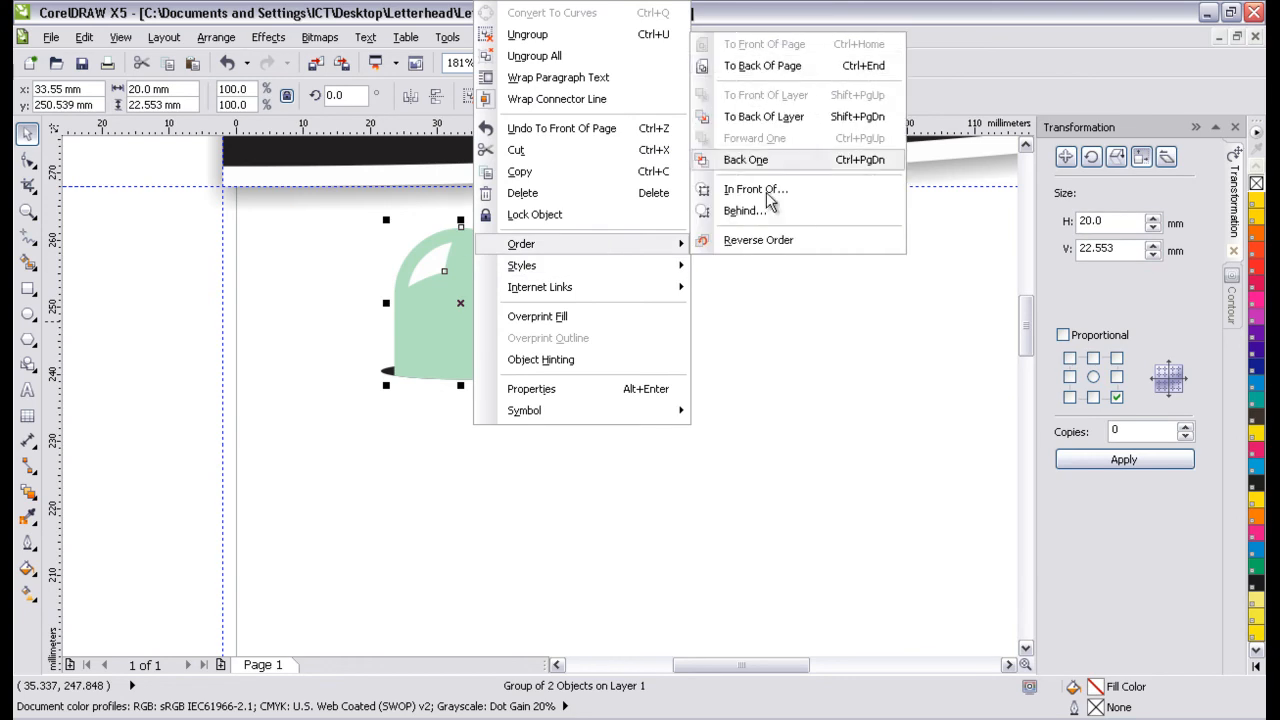
{"action": "left_click", "coordinate": [755, 66]}
{"action": "left_click", "coordinate": [380, 443]}
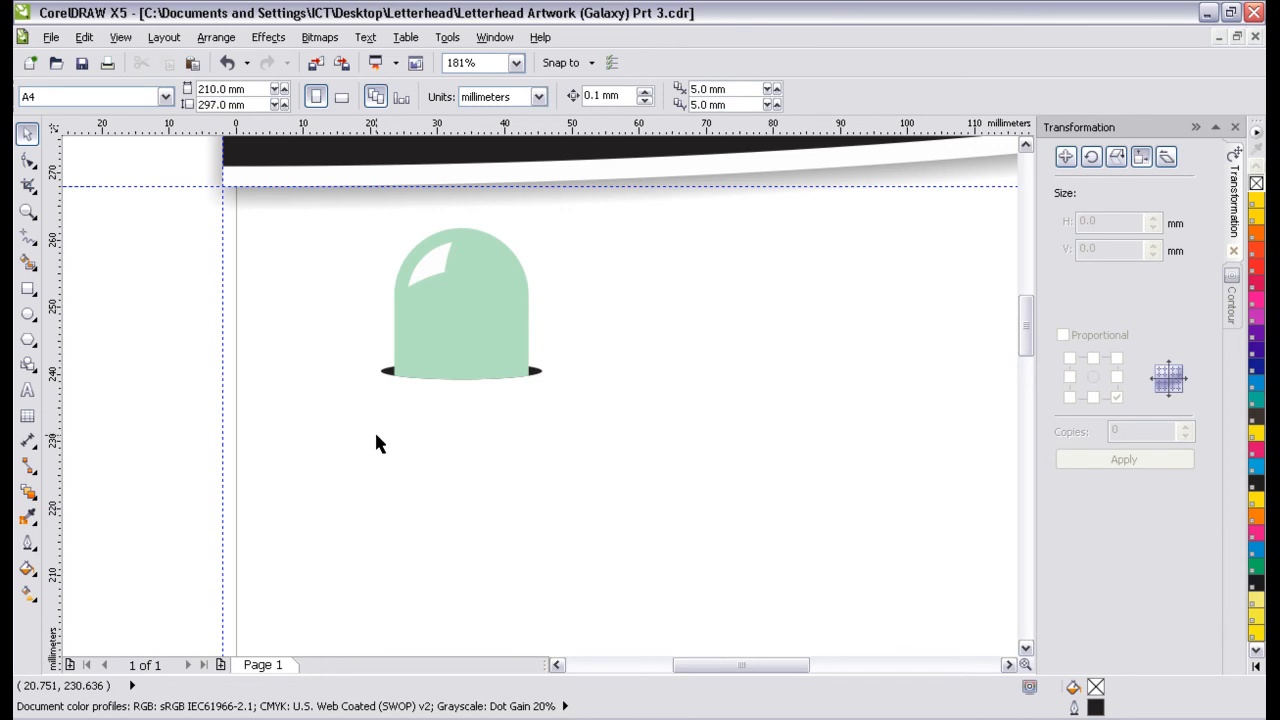
Draw a flat ellipse just below the capsule and set its size to 39.5 × 4.8 mm
{"action": "left_click", "coordinate": [27, 314]}
{"action": "left_click_drag", "start_coordinate": [328, 396], "coordinate": [602, 443]}
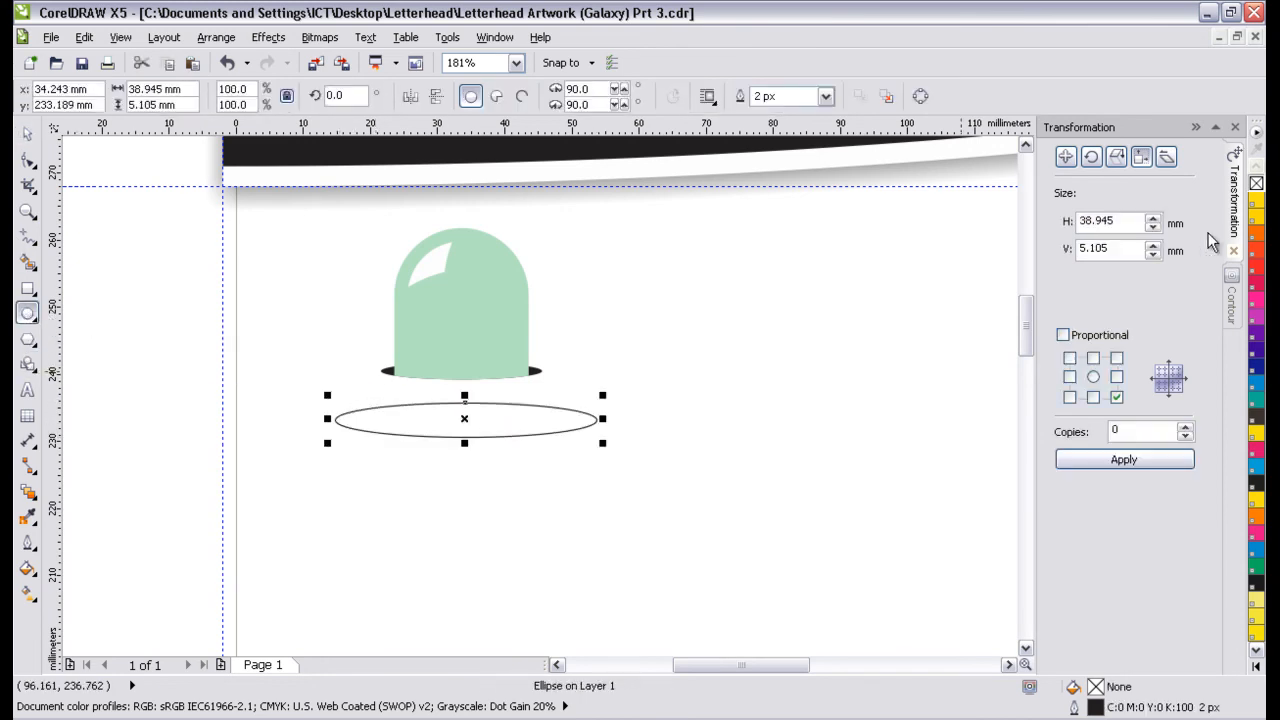
{"action": "double_click", "coordinate": [1098, 221]}
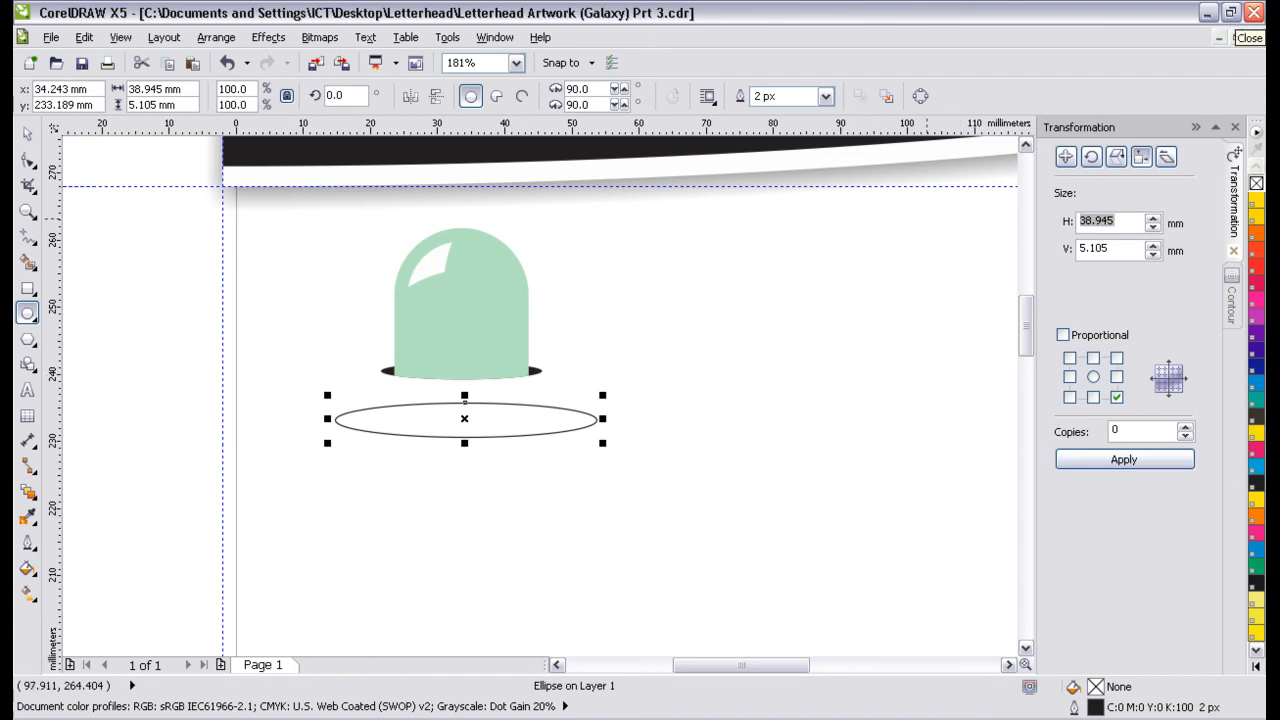
{"action": "type", "text": "39"}
{"action": "key", "text": "Tab"}
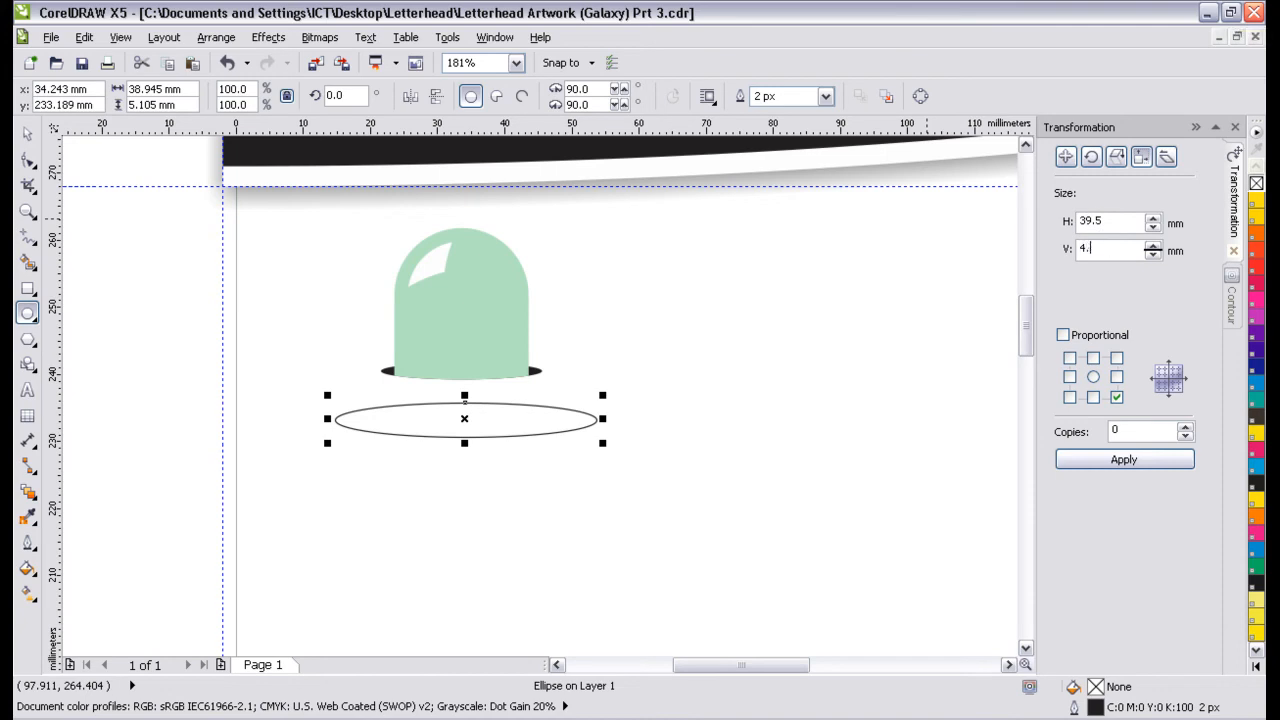
{"action": "type", "text": "4.8"}
{"action": "key", "text": "Return"}
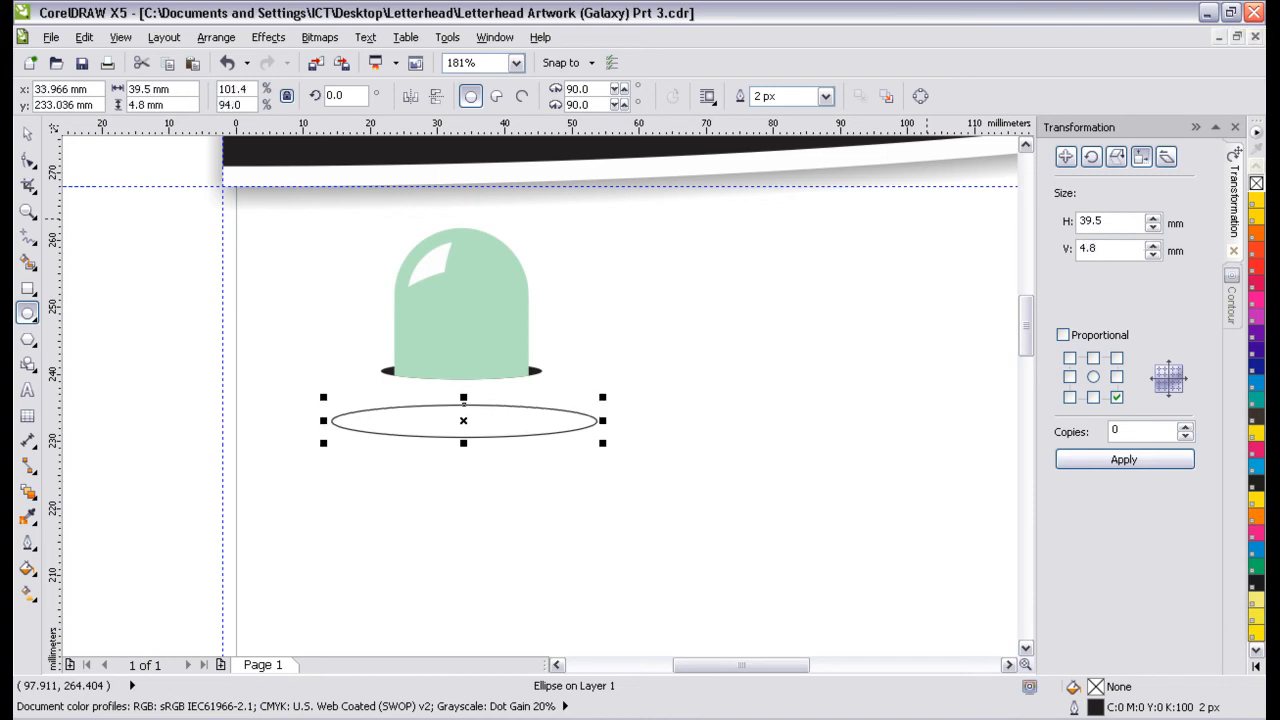
Fill the 39.5 mm wide ellipse with green PANTONE 347 CVC and remove its outline
{"action": "left_click", "coordinate": [27, 133]}
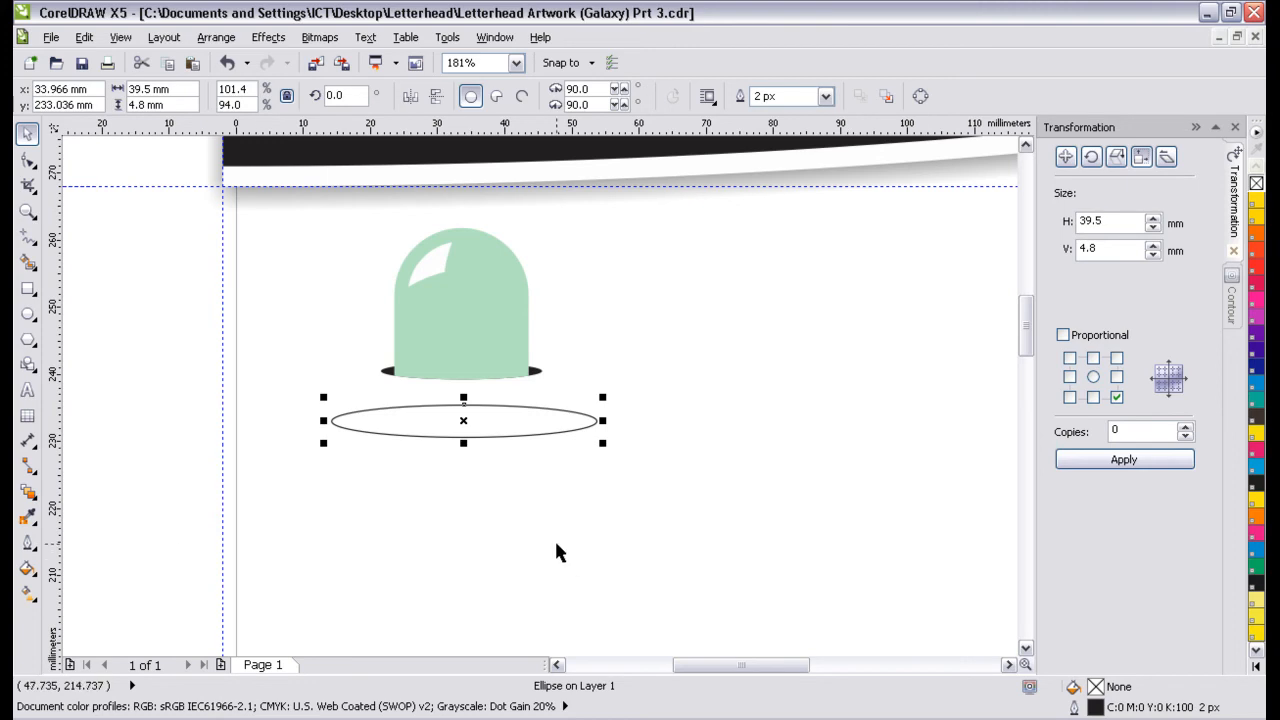
{"action": "left_click", "coordinate": [1257, 668]}
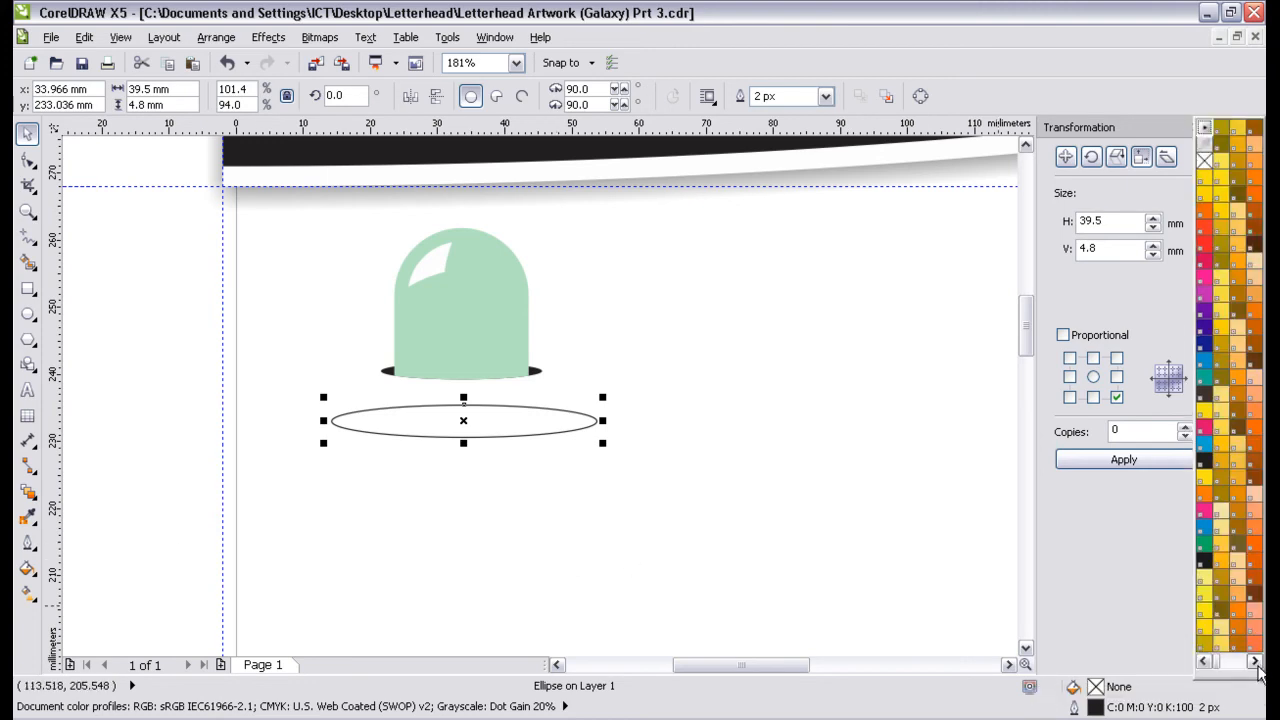
{"action": "left_click", "coordinate": [1255, 664]}
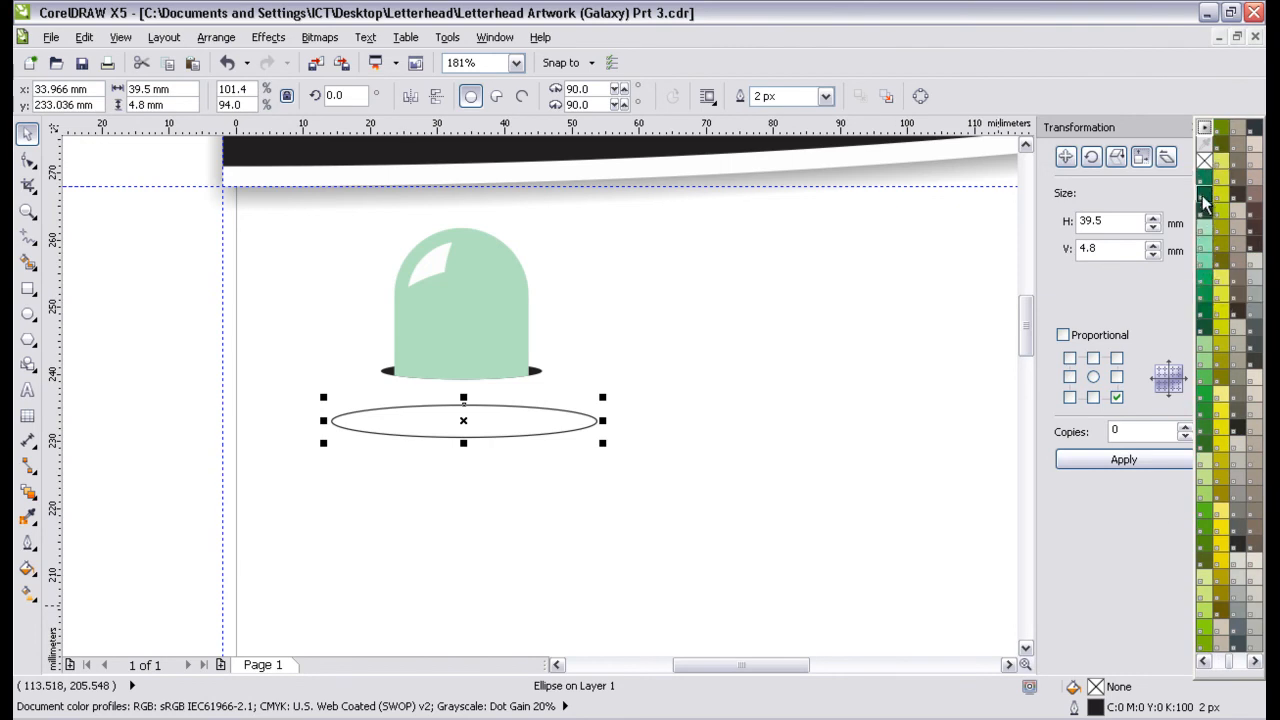
{"action": "left_click", "coordinate": [1205, 662]}
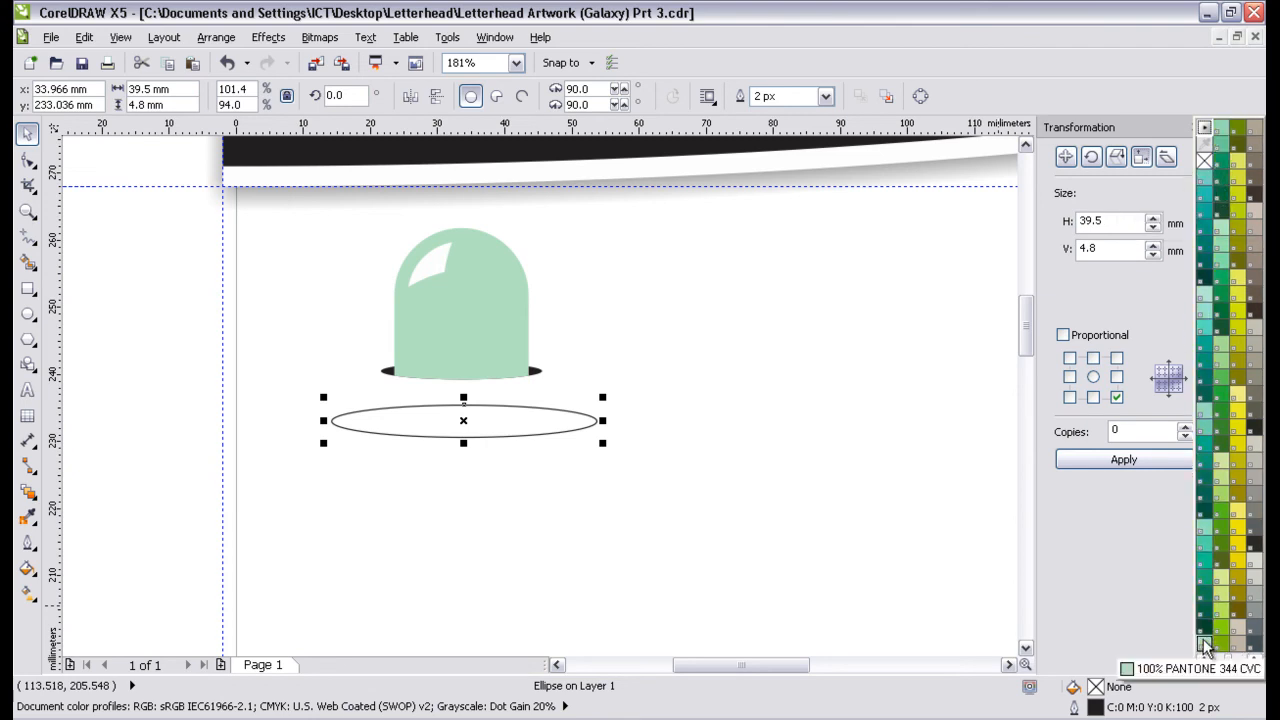
{"action": "left_click", "coordinate": [1221, 162]}
{"action": "right_click", "coordinate": [1204, 160]}
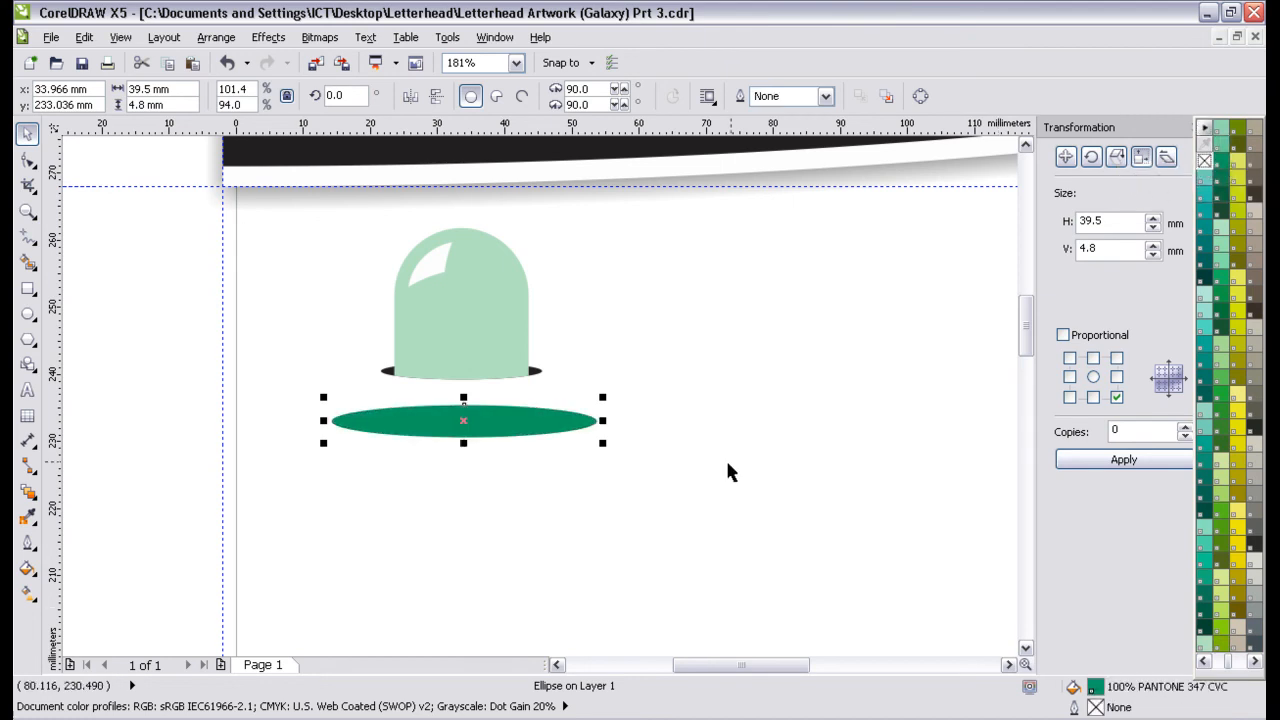
{"action": "left_click", "coordinate": [906, 339]}
Draw another flat ellipse below the green one and set its size to 45.7 × 5.5 mm
{"action": "left_click", "coordinate": [27, 313]}
{"action": "left_click_drag", "start_coordinate": [353, 467], "coordinate": [716, 525]}
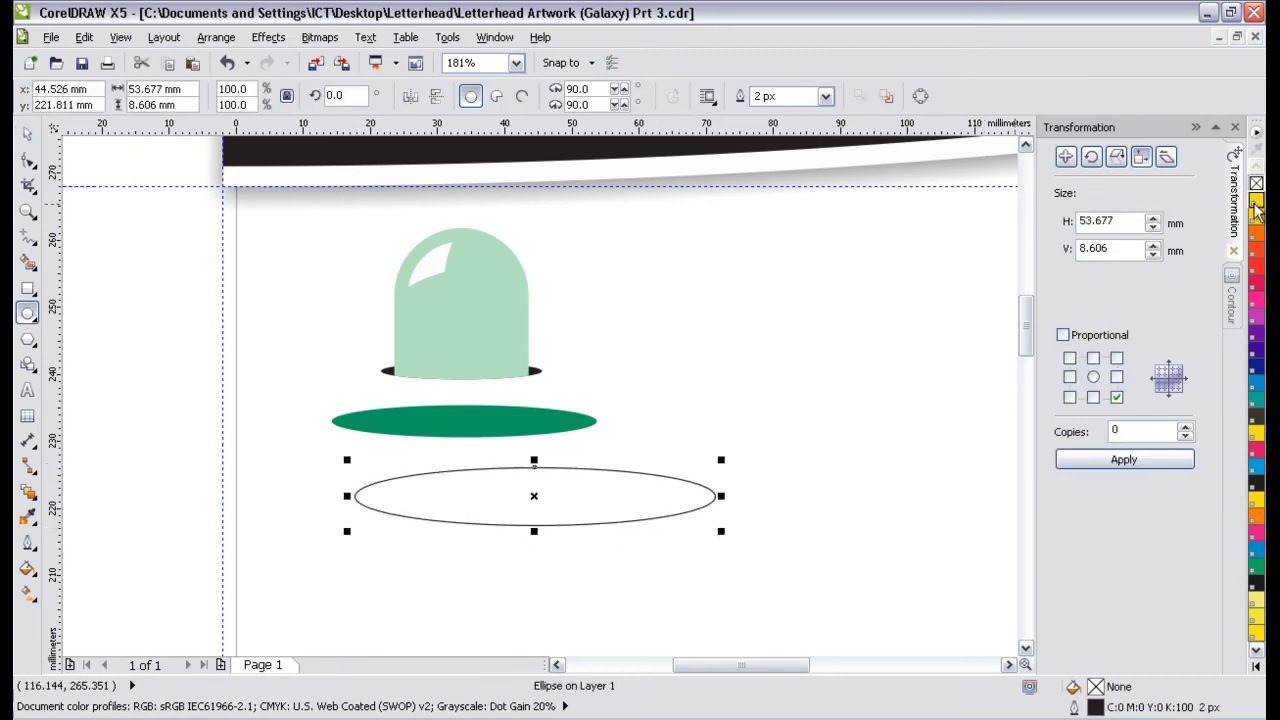
{"action": "double_click", "coordinate": [1120, 220]}
{"action": "type", "text": "45.7"}
{"action": "key", "text": "Tab"}
{"action": "type", "text": "5."}
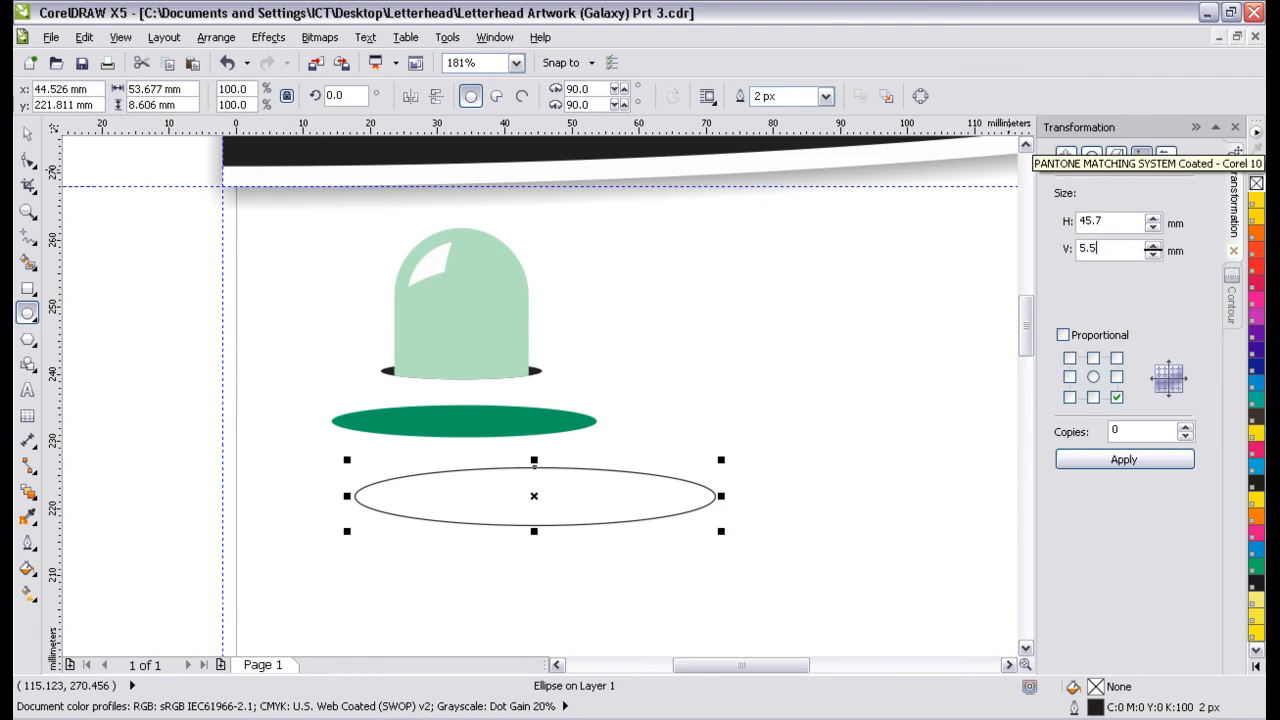
{"action": "type", "text": "5"}
{"action": "key", "text": "Return"}
Fill the 45.7 mm wide ellipse with lime PANTONE 382 CVC and remove its outline
{"action": "left_click", "coordinate": [28, 136]}
{"action": "left_click", "coordinate": [1256, 667]}
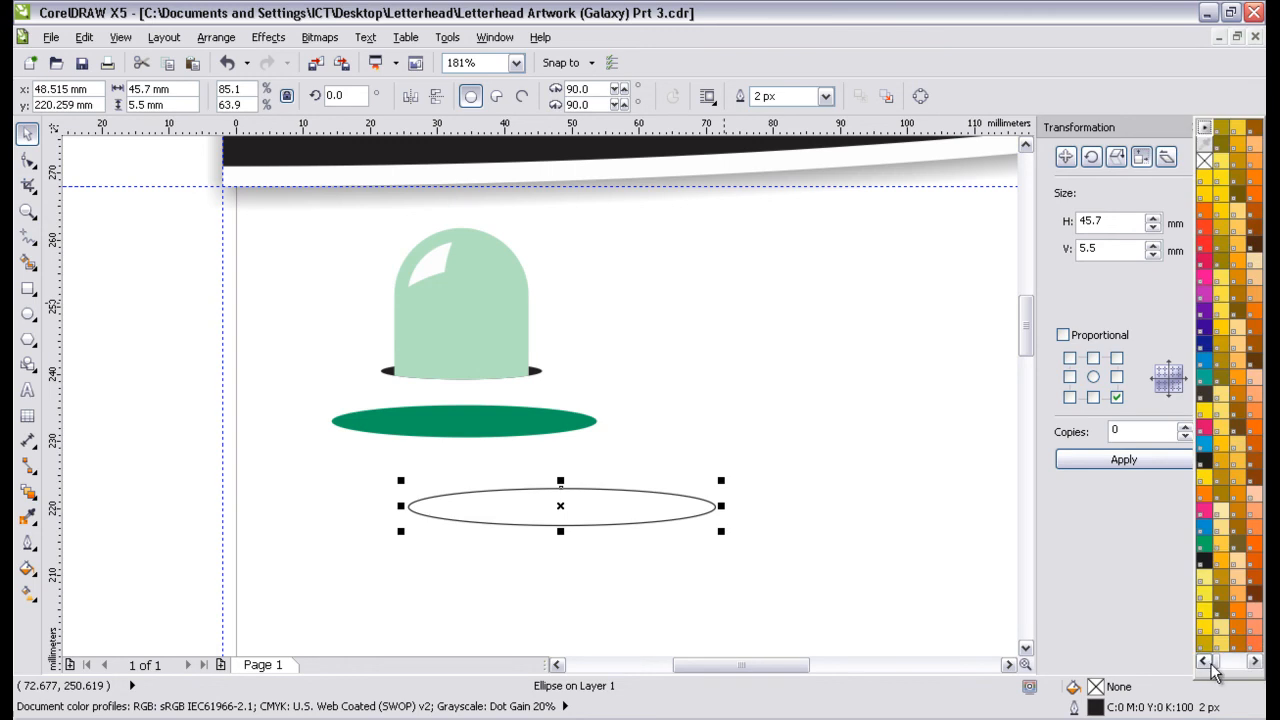
{"action": "left_click", "coordinate": [1255, 662]}
{"action": "left_click", "coordinate": [1255, 662]}
{"action": "left_click", "coordinate": [1254, 662]}
{"action": "left_click", "coordinate": [1254, 662]}
{"action": "left_click", "coordinate": [1254, 662]}
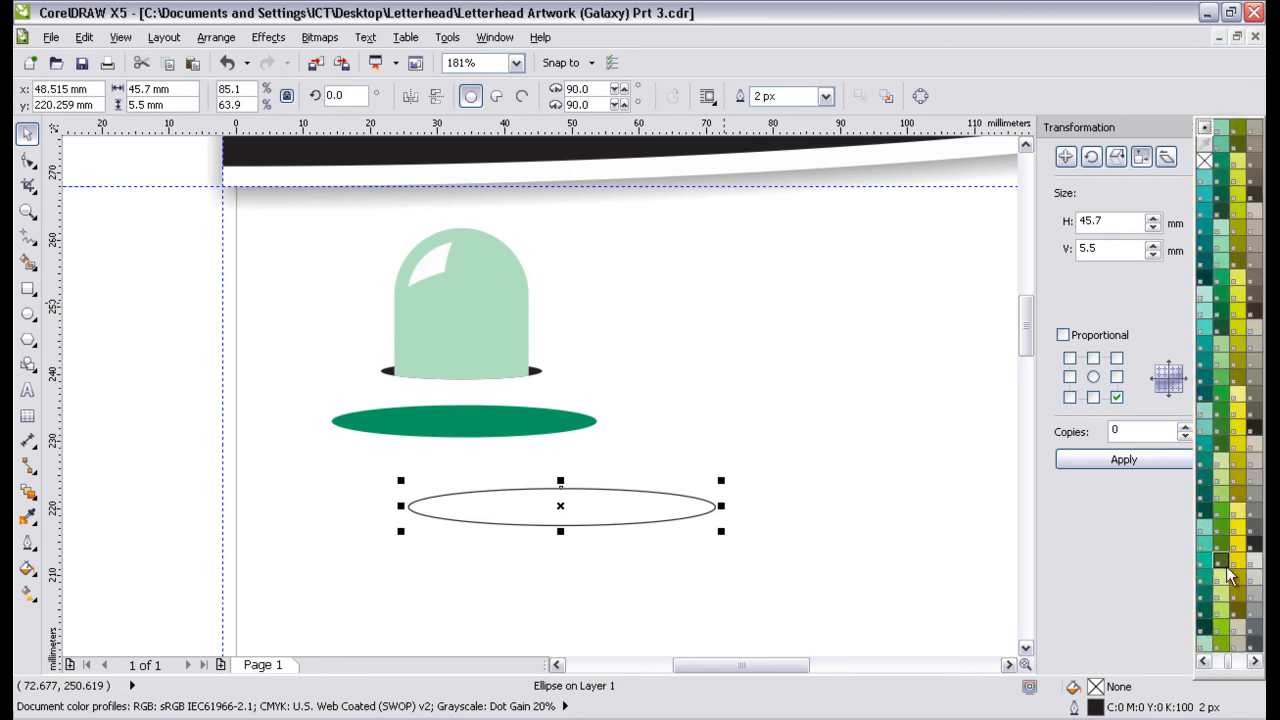
{"action": "left_click", "coordinate": [1238, 220]}
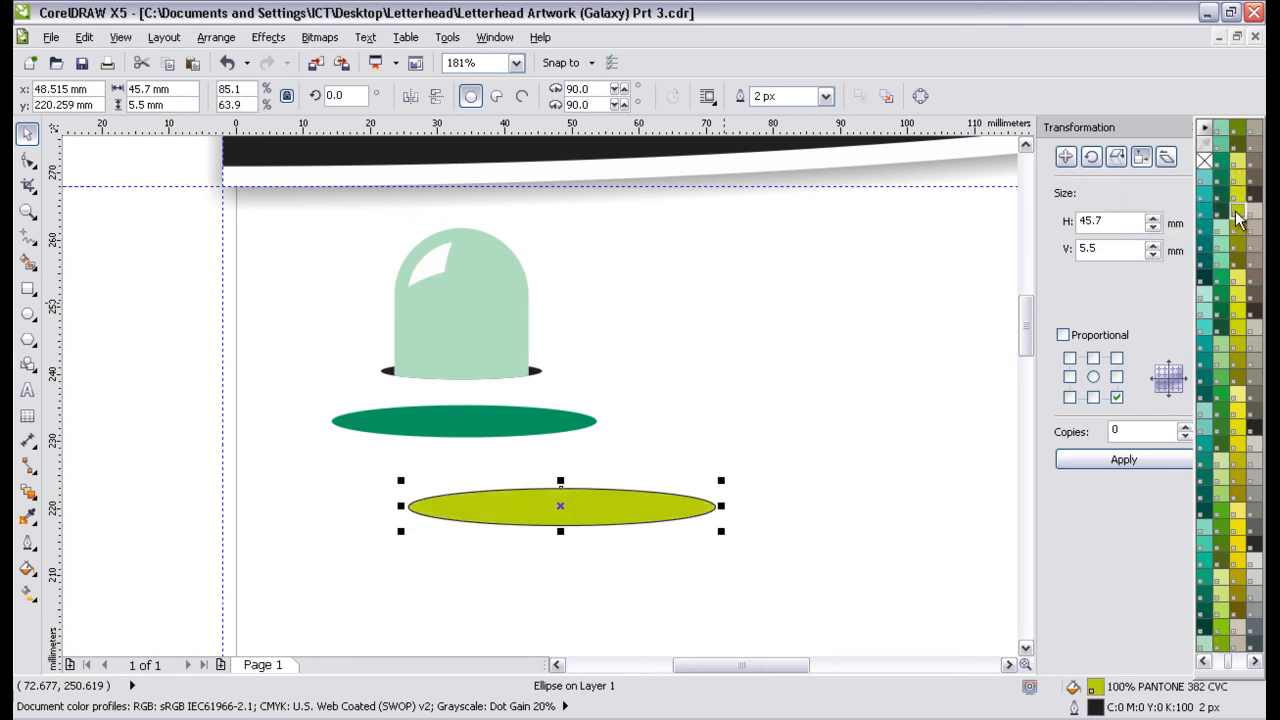
{"action": "right_click", "coordinate": [1204, 160]}
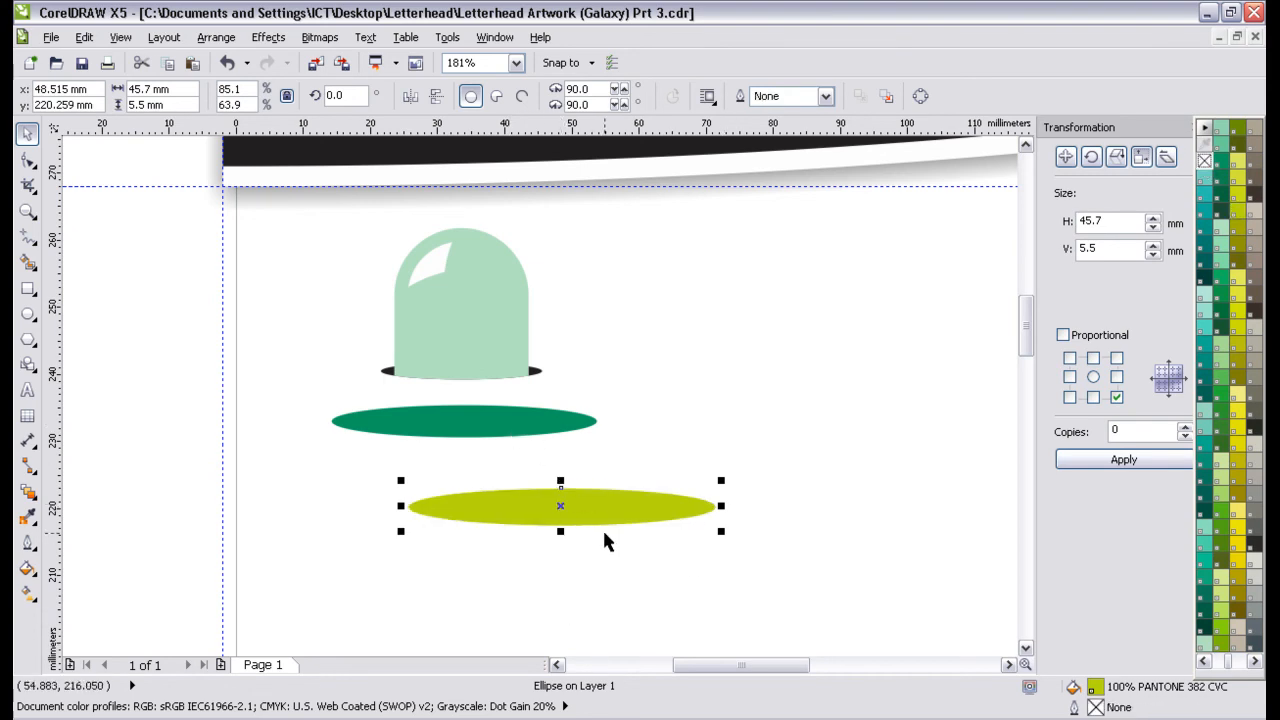
{"action": "left_click", "coordinate": [803, 457]}
Draw a smaller ellipse below the lime one and set its size to 32.5 × 4.8 mm
{"action": "left_click", "coordinate": [26, 316]}
{"action": "left_click_drag", "start_coordinate": [466, 551], "coordinate": [650, 574]}
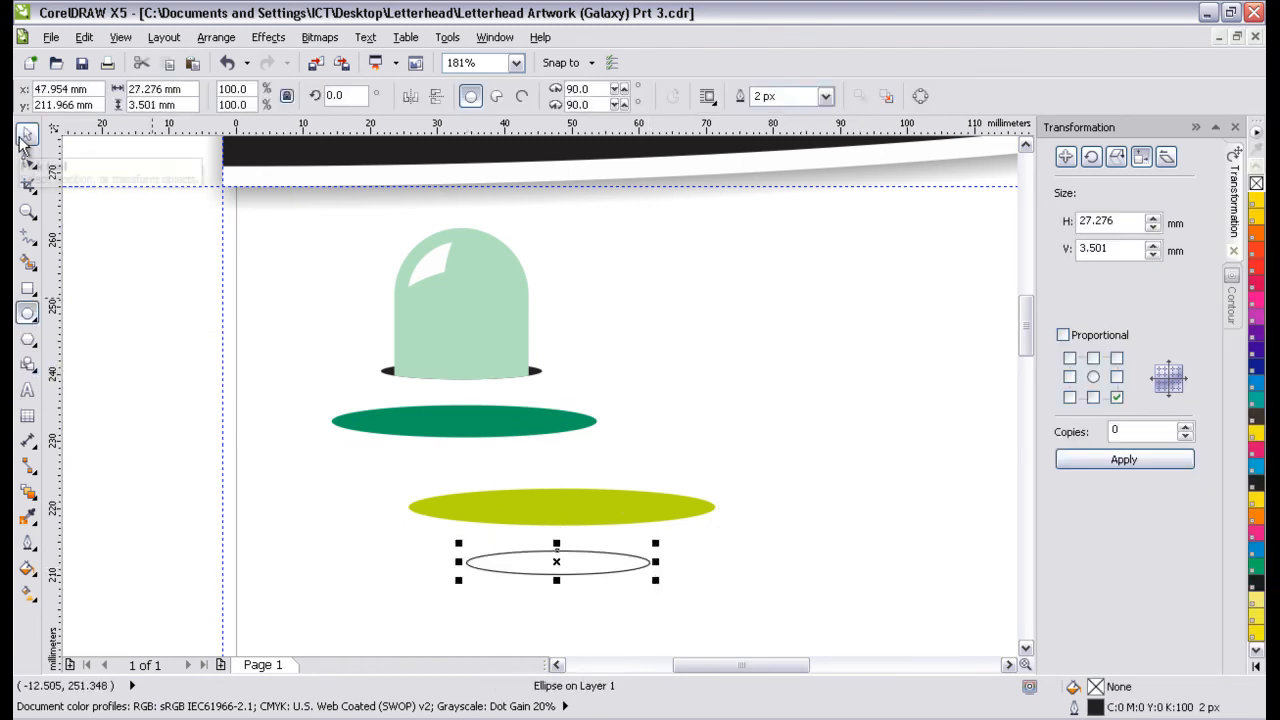
{"action": "double_click", "coordinate": [1097, 221]}
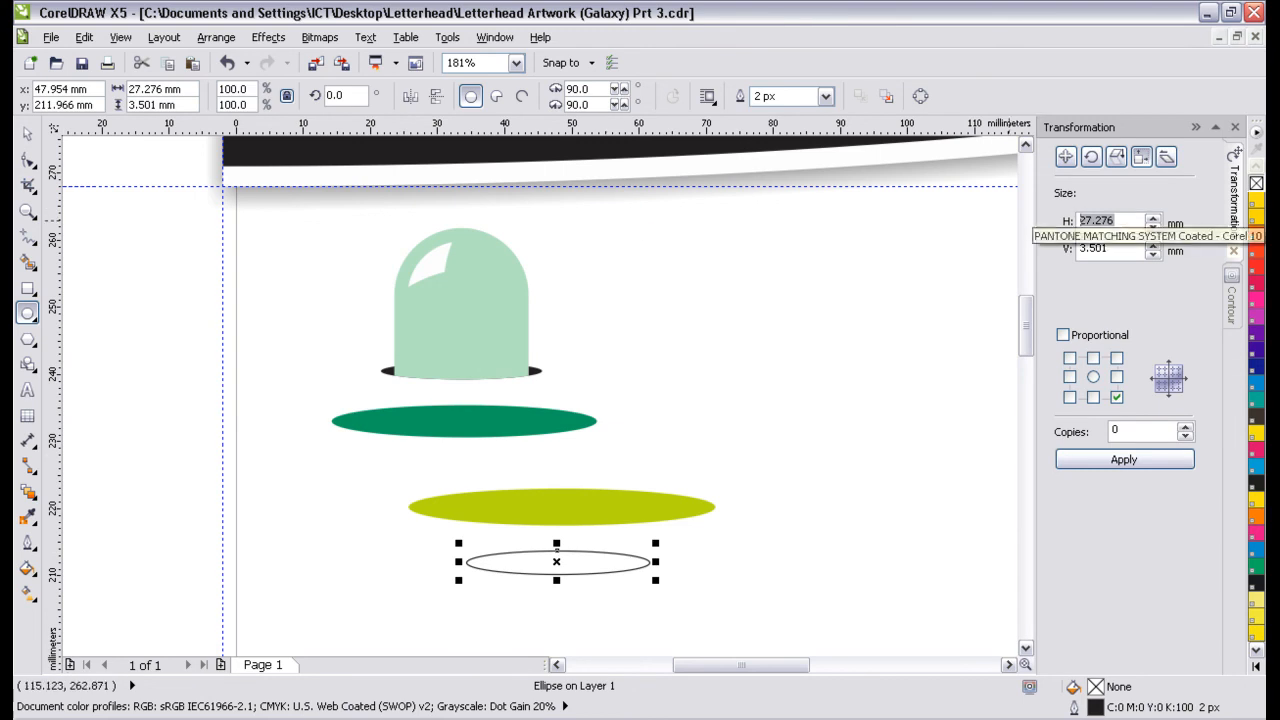
{"action": "type", "text": "32.5"}
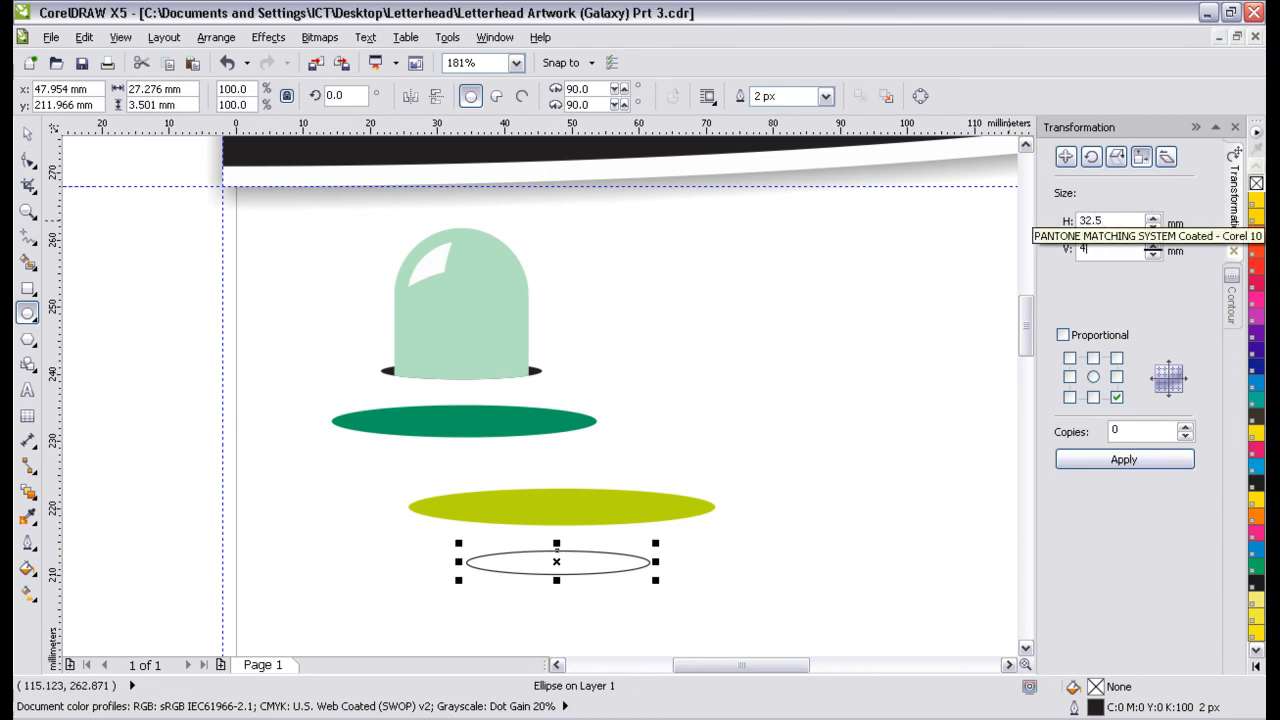
{"action": "key", "text": "Return"}
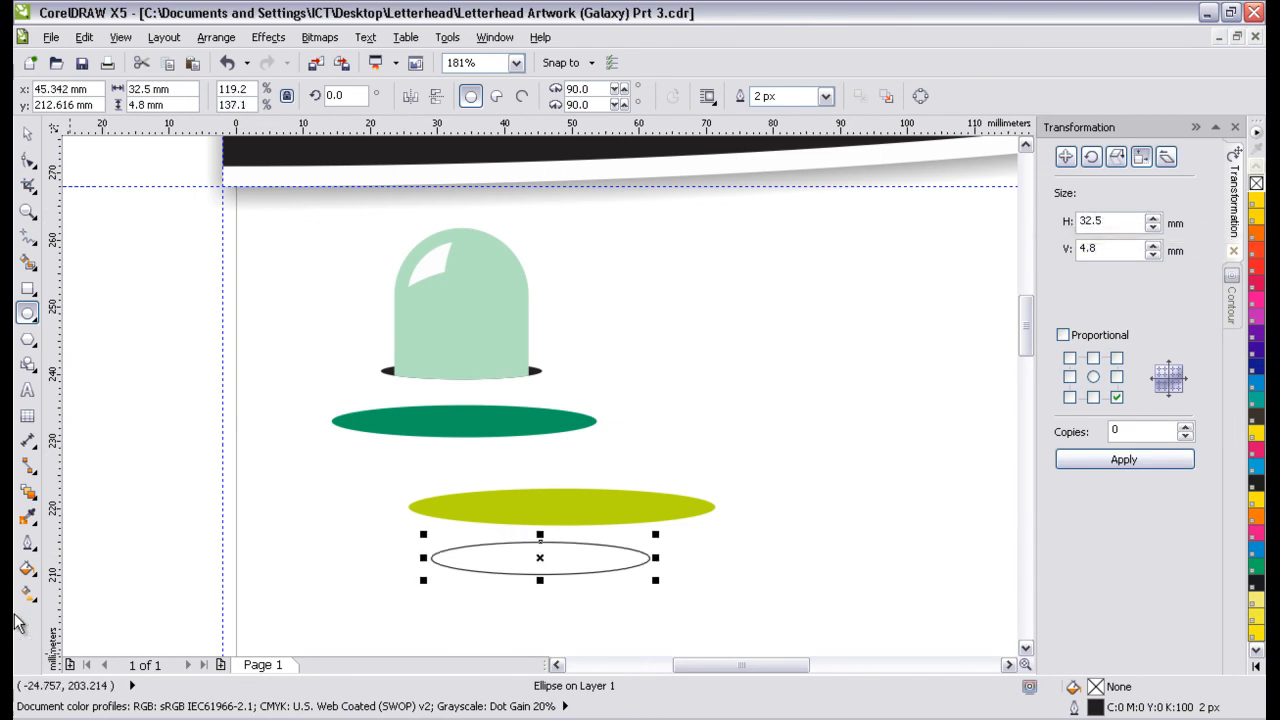
Fill the 32.5 mm wide ellipse with black, C0 M0 Y0 K100, and remove its outline
{"action": "left_click", "coordinate": [26, 569]}
{"action": "left_click", "coordinate": [98, 567]}
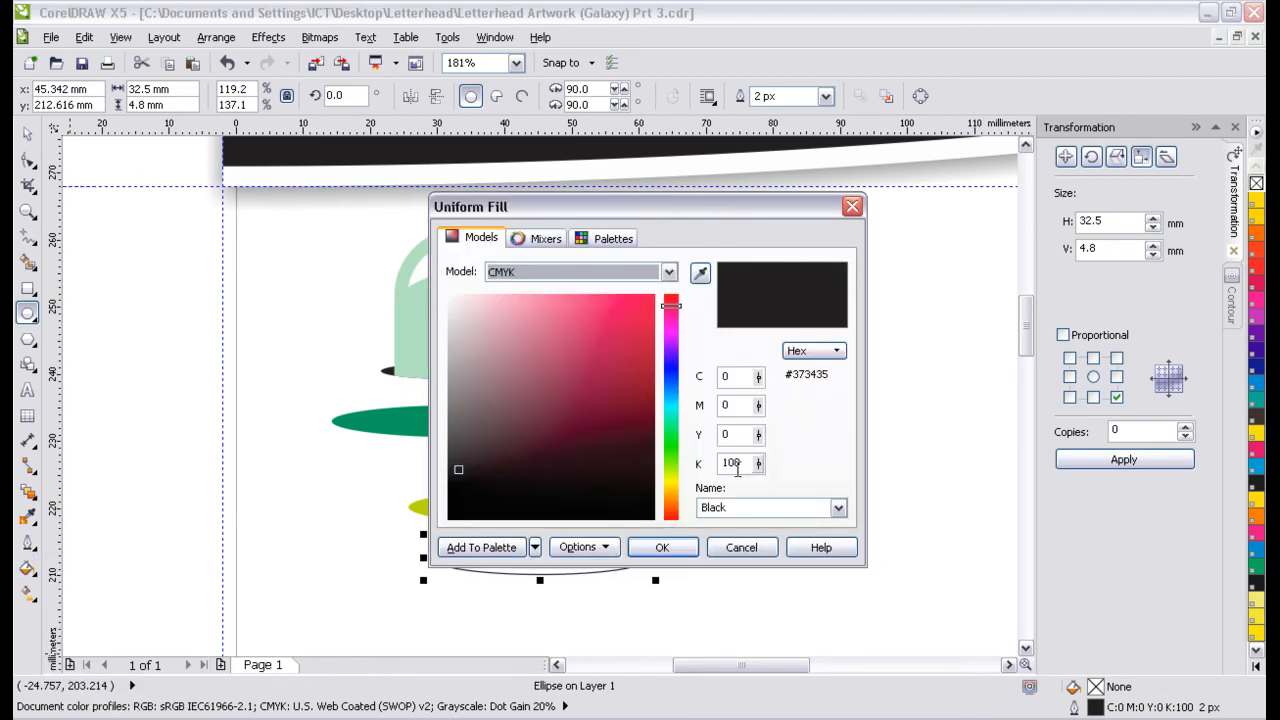
{"action": "left_click", "coordinate": [662, 547]}
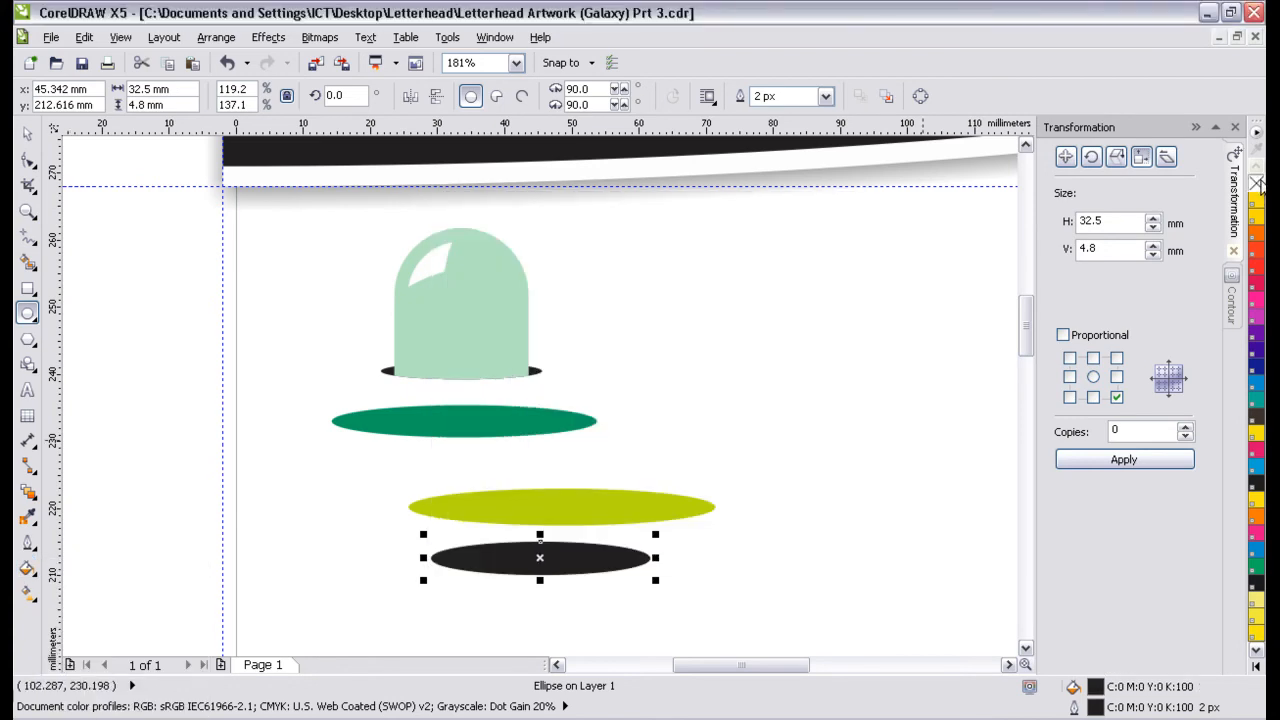
{"action": "right_click", "coordinate": [1257, 184]}
{"action": "left_click", "coordinate": [27, 133]}
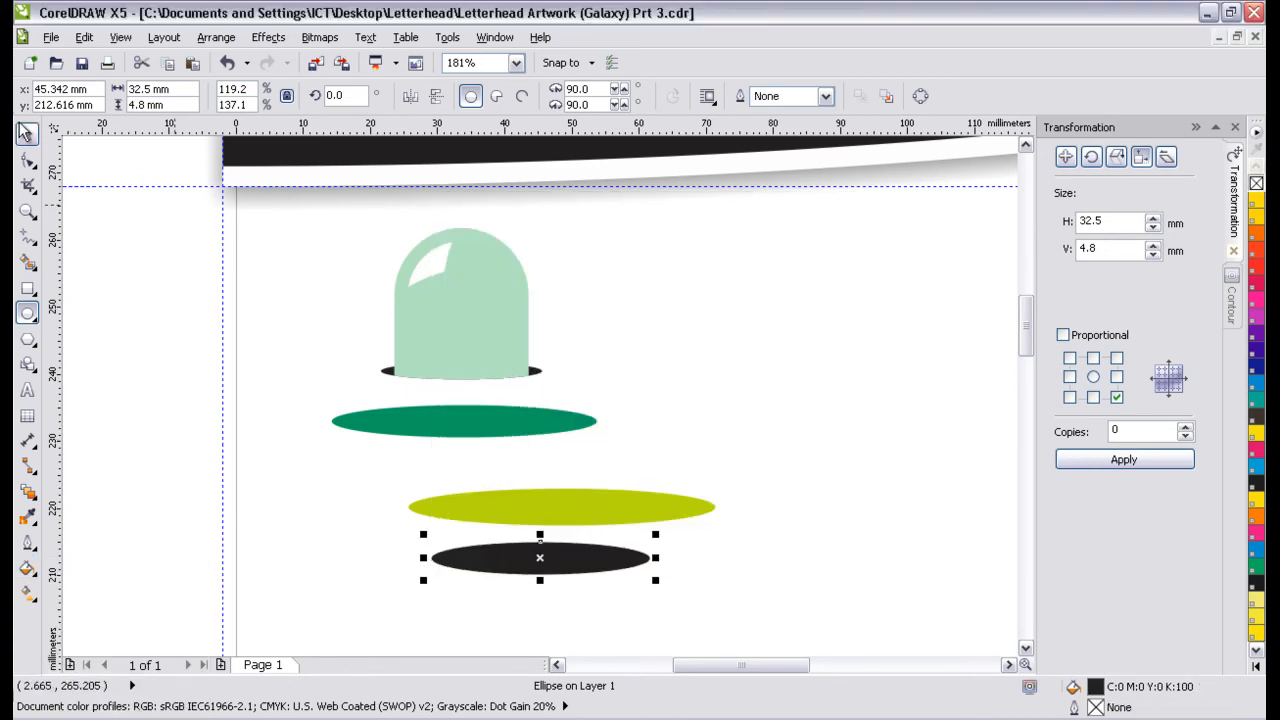
{"action": "left_click", "coordinate": [591, 509], "text": "shift"}
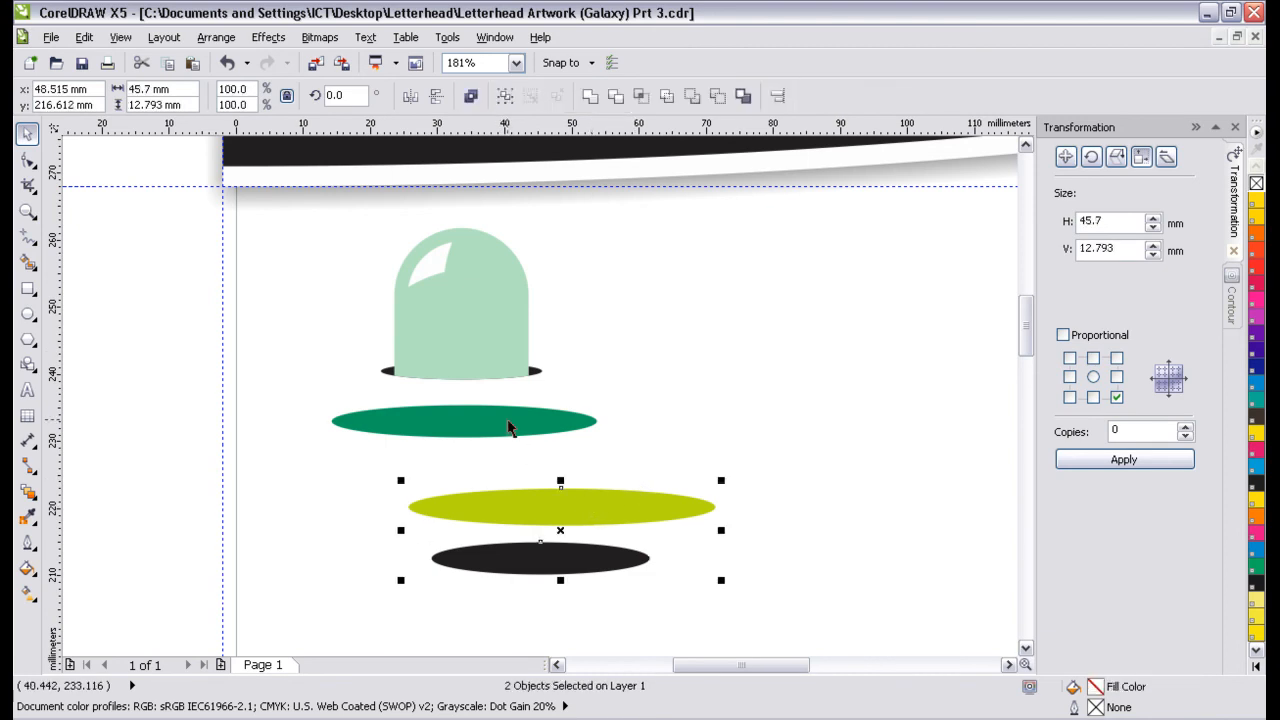
{"action": "left_click", "coordinate": [733, 598]}
{"action": "left_click", "coordinate": [579, 557]}
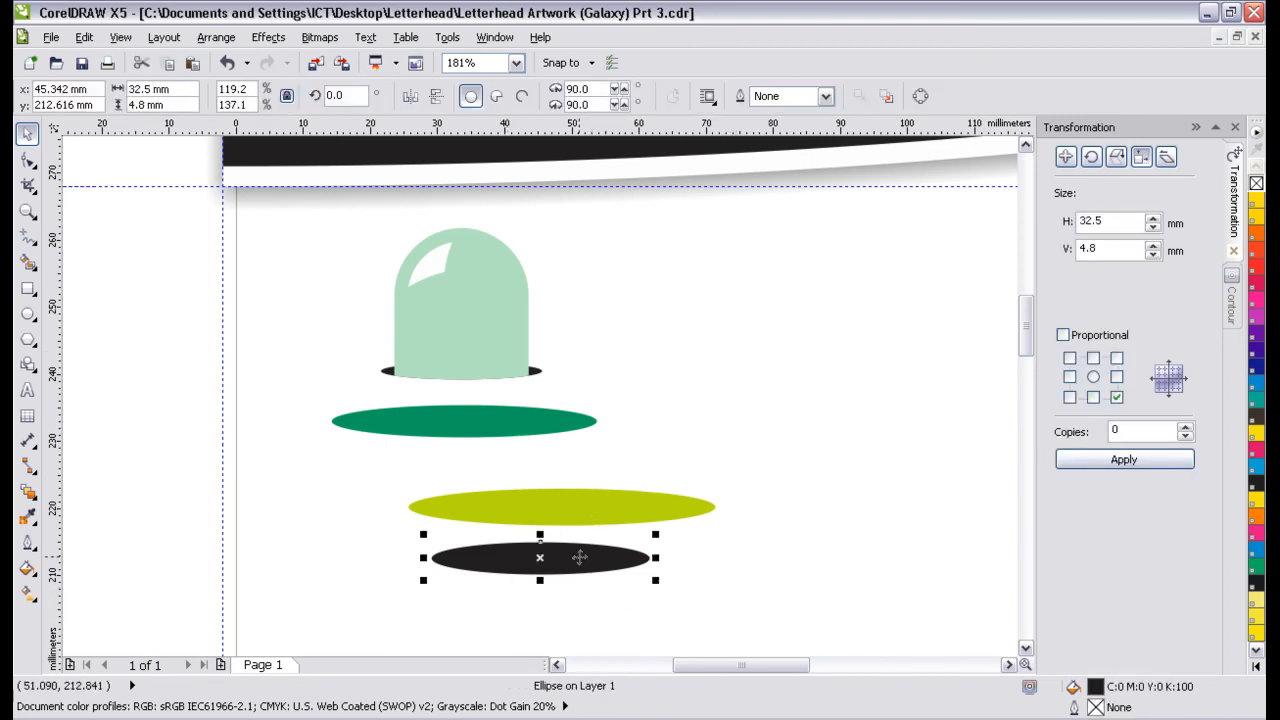
{"action": "left_click", "coordinate": [616, 517], "text": "shift"}
{"action": "left_click", "coordinate": [535, 425], "text": "shift"}
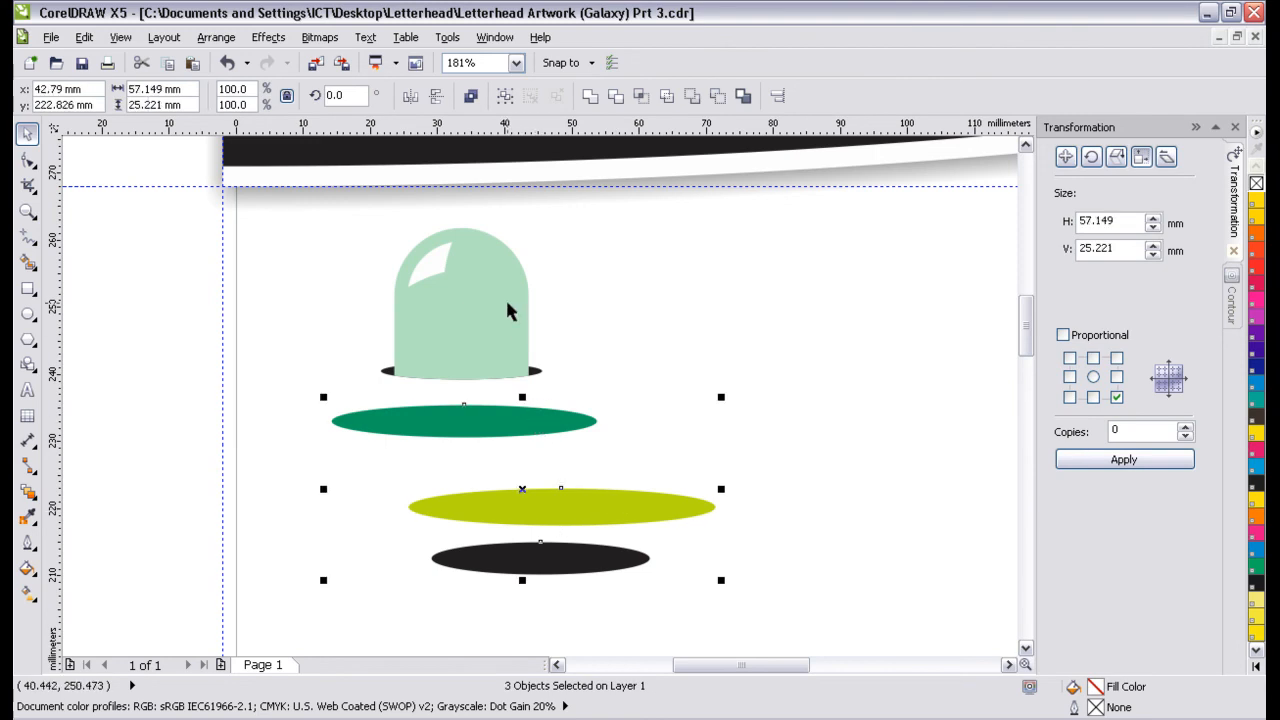
{"action": "left_click", "coordinate": [803, 609]}
Align the black, lime and green ellipses with the dome group along a common vertical centre line, using active objects as reference
{"action": "left_click", "coordinate": [554, 570]}
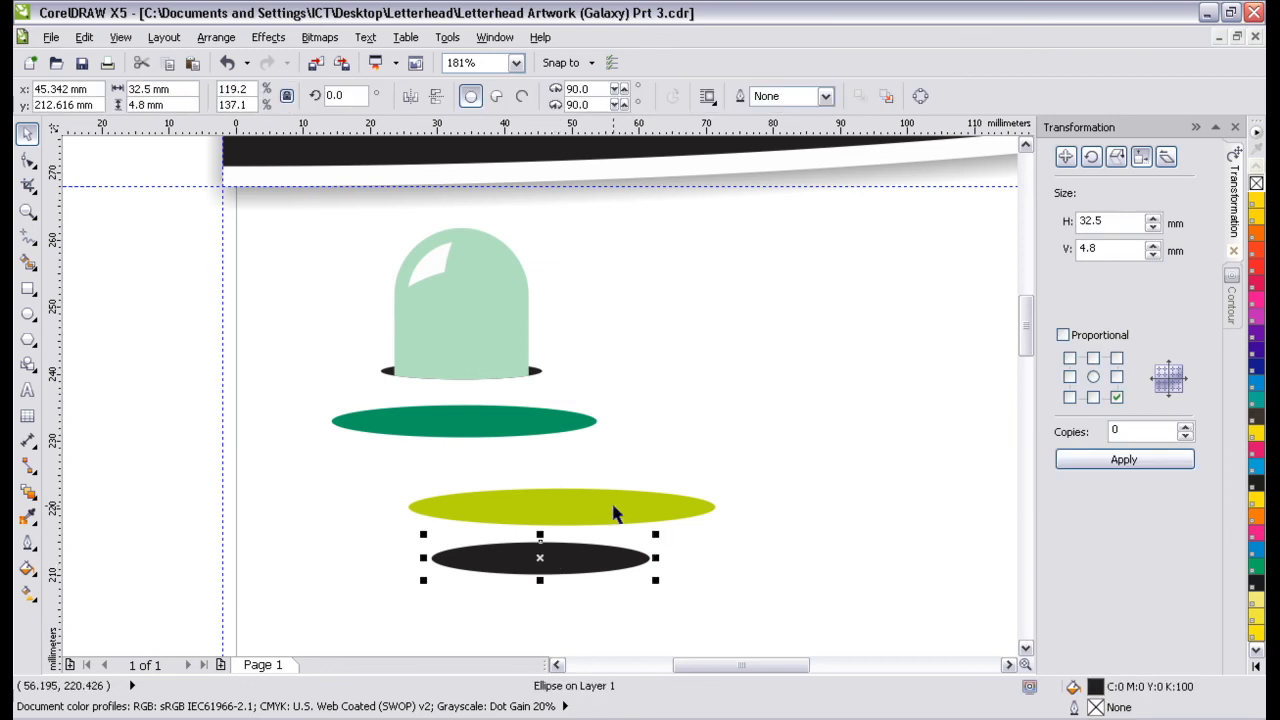
{"action": "left_click", "coordinate": [614, 513], "text": "shift"}
{"action": "left_click", "coordinate": [525, 428], "text": "shift"}
{"action": "left_click", "coordinate": [550, 318], "text": "shift"}
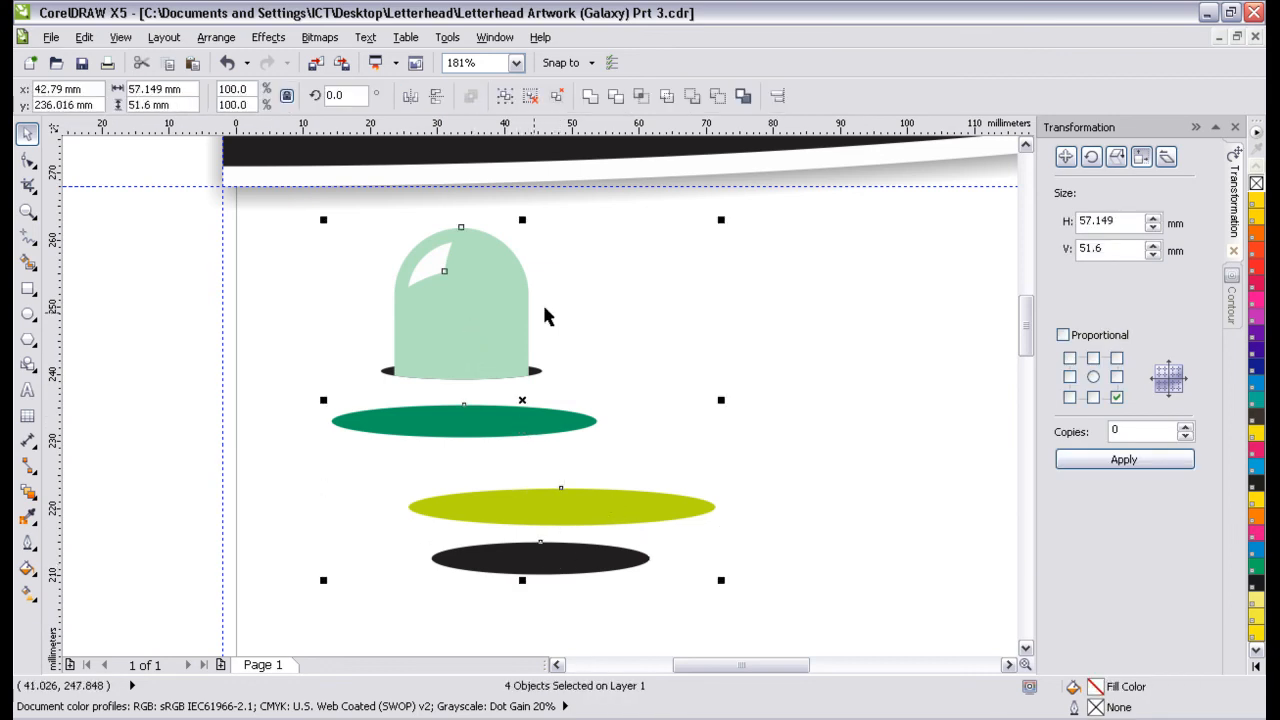
{"action": "left_click", "coordinate": [776, 95]}
{"action": "left_click", "coordinate": [668, 339]}
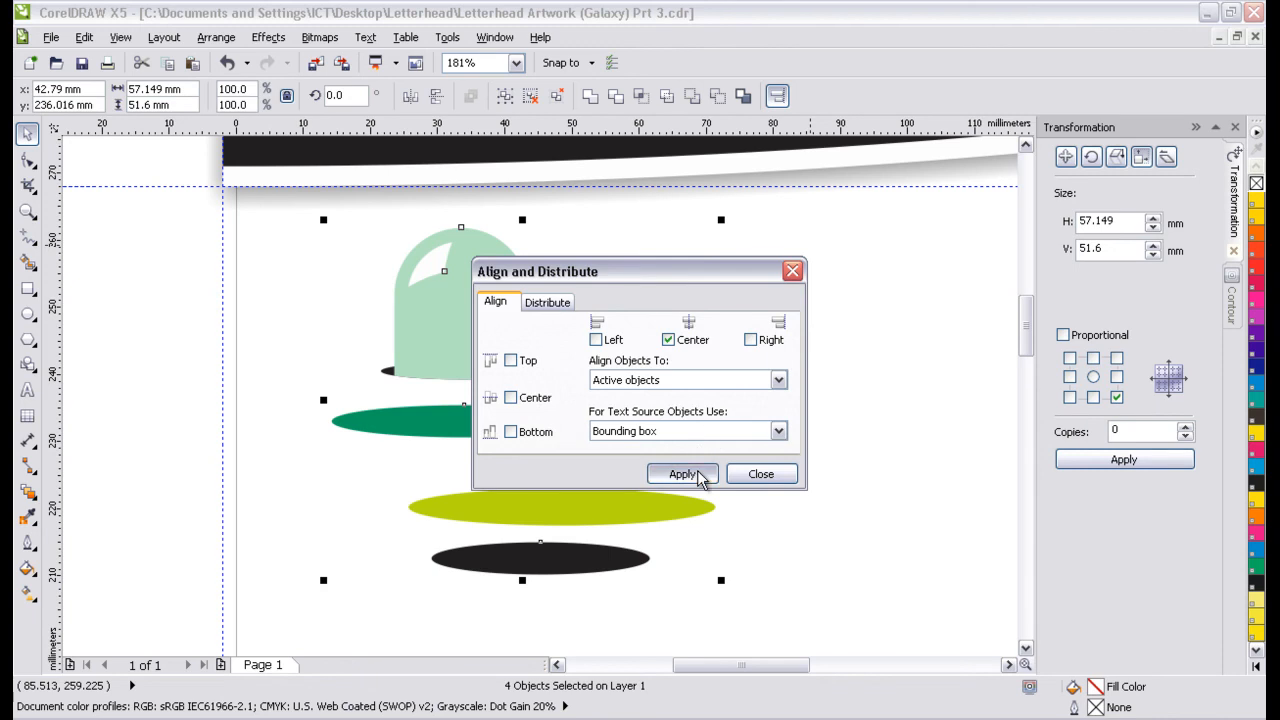
{"action": "left_click", "coordinate": [700, 476]}
{"action": "left_click", "coordinate": [752, 472]}
{"action": "left_click", "coordinate": [761, 560]}
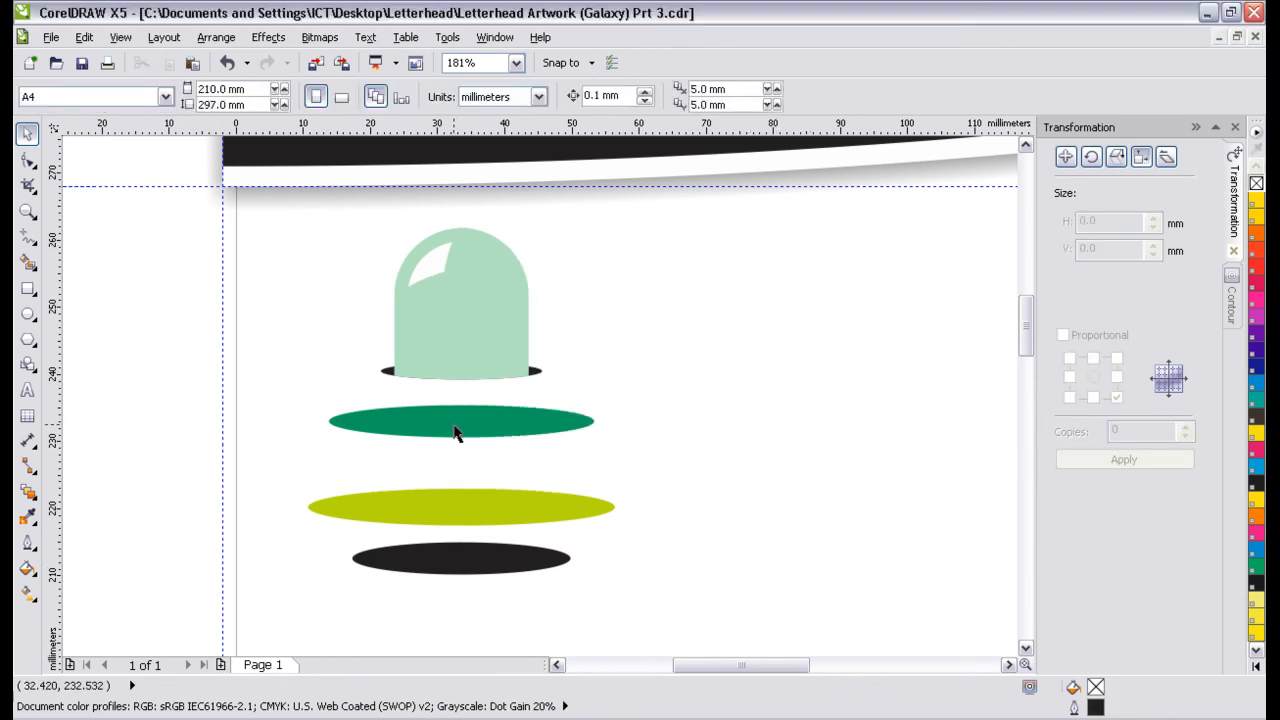
Move the green ellipse up over the dome's base and the lime ellipse up so it overlaps slightly below the green one
{"action": "left_click", "coordinate": [455, 432]}
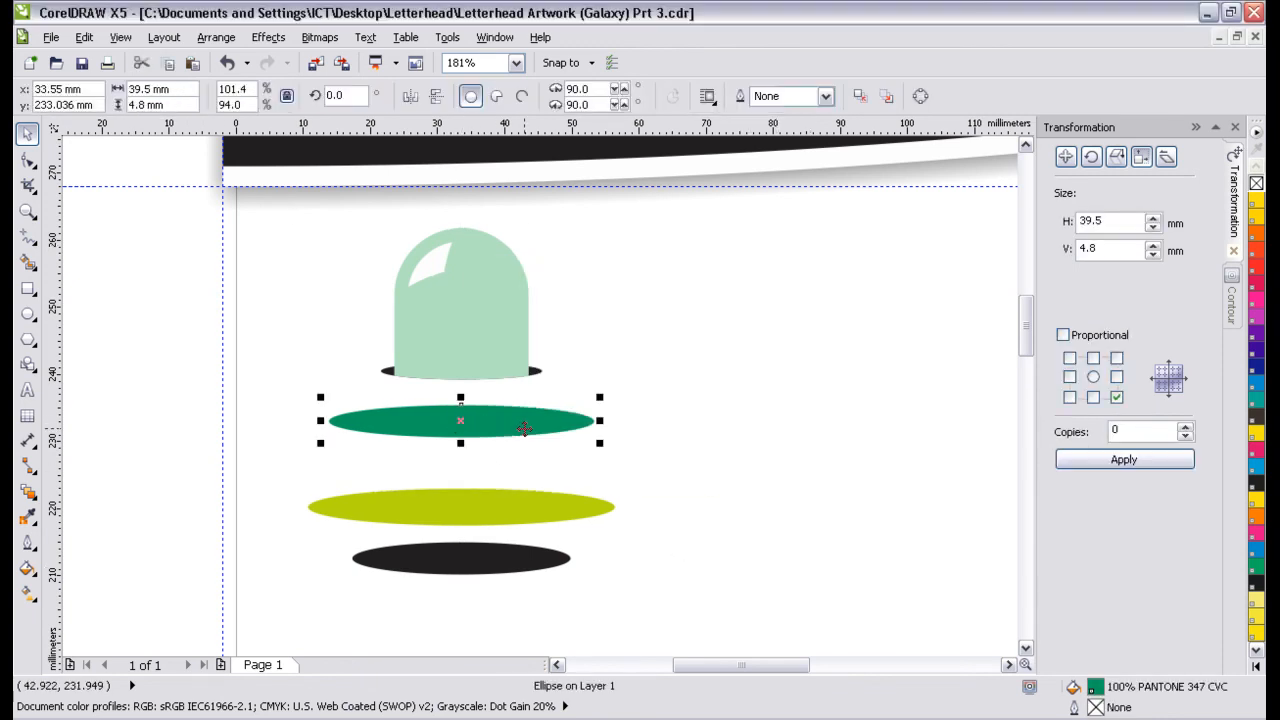
{"action": "left_click_drag", "start_coordinate": [462, 422], "coordinate": [466, 372]}
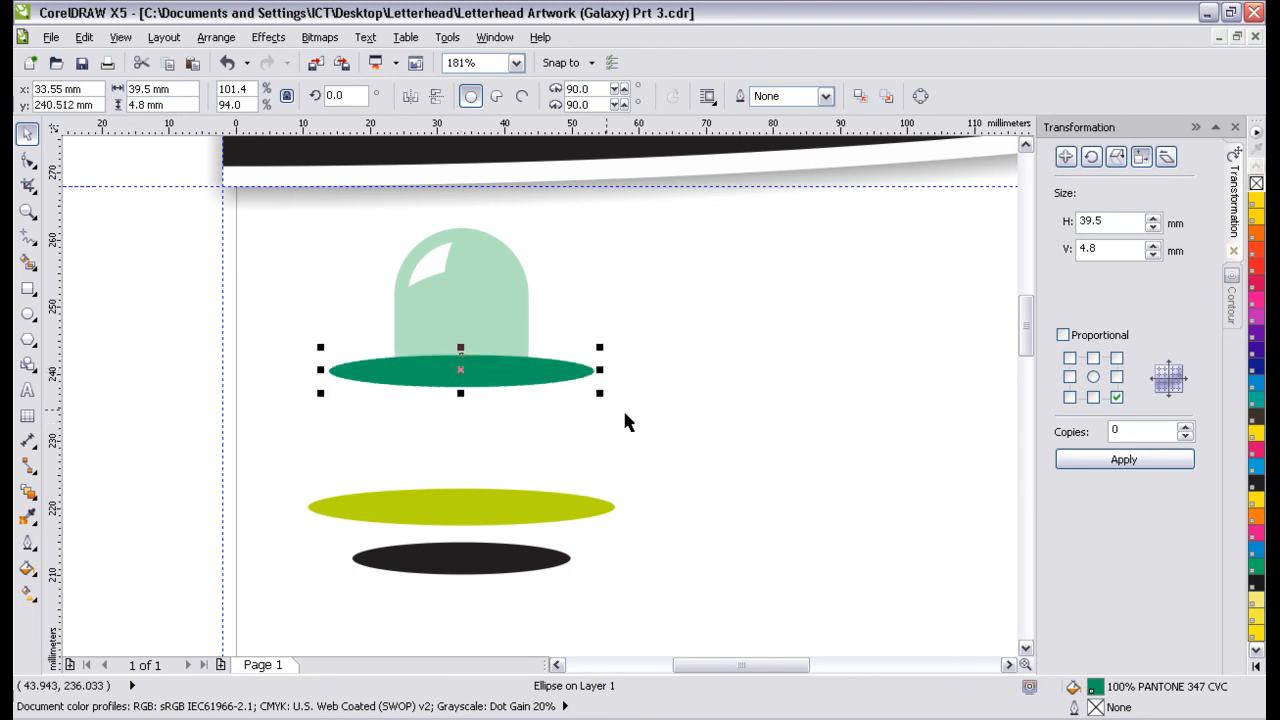
{"action": "left_click", "coordinate": [466, 507]}
{"action": "left_click_drag", "start_coordinate": [458, 508], "coordinate": [459, 388]}
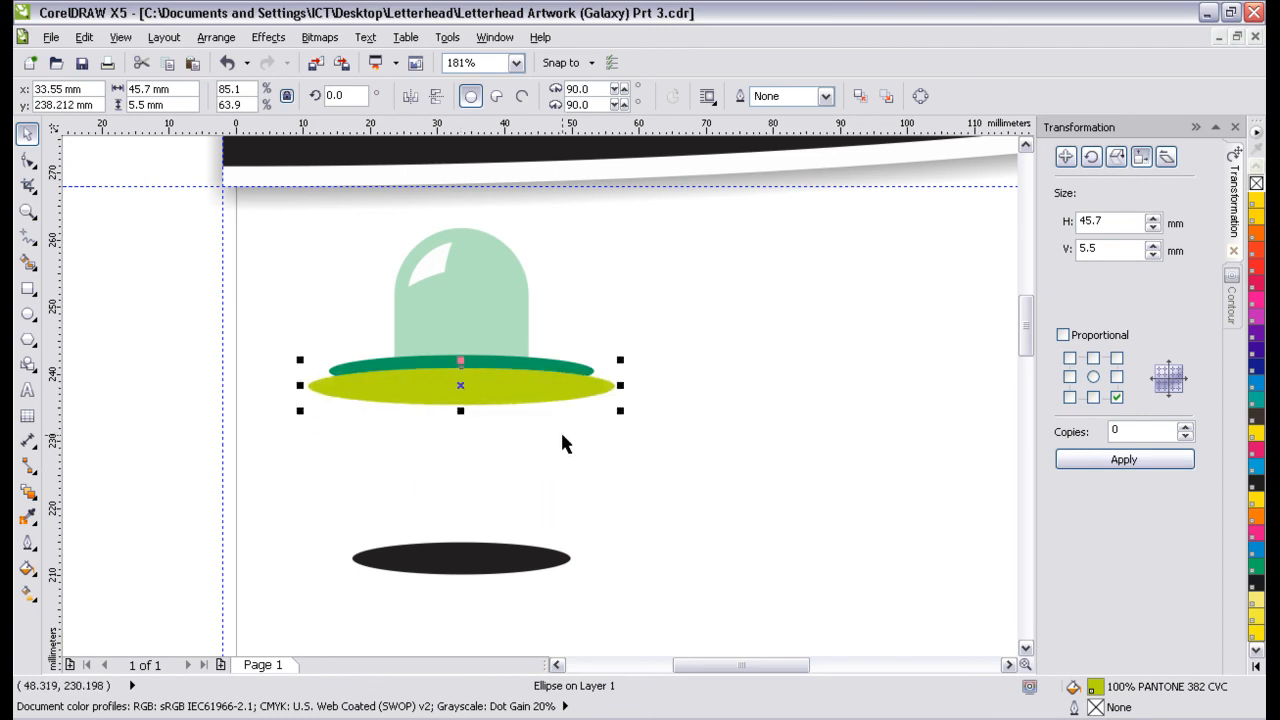
{"action": "key", "text": "Up"}
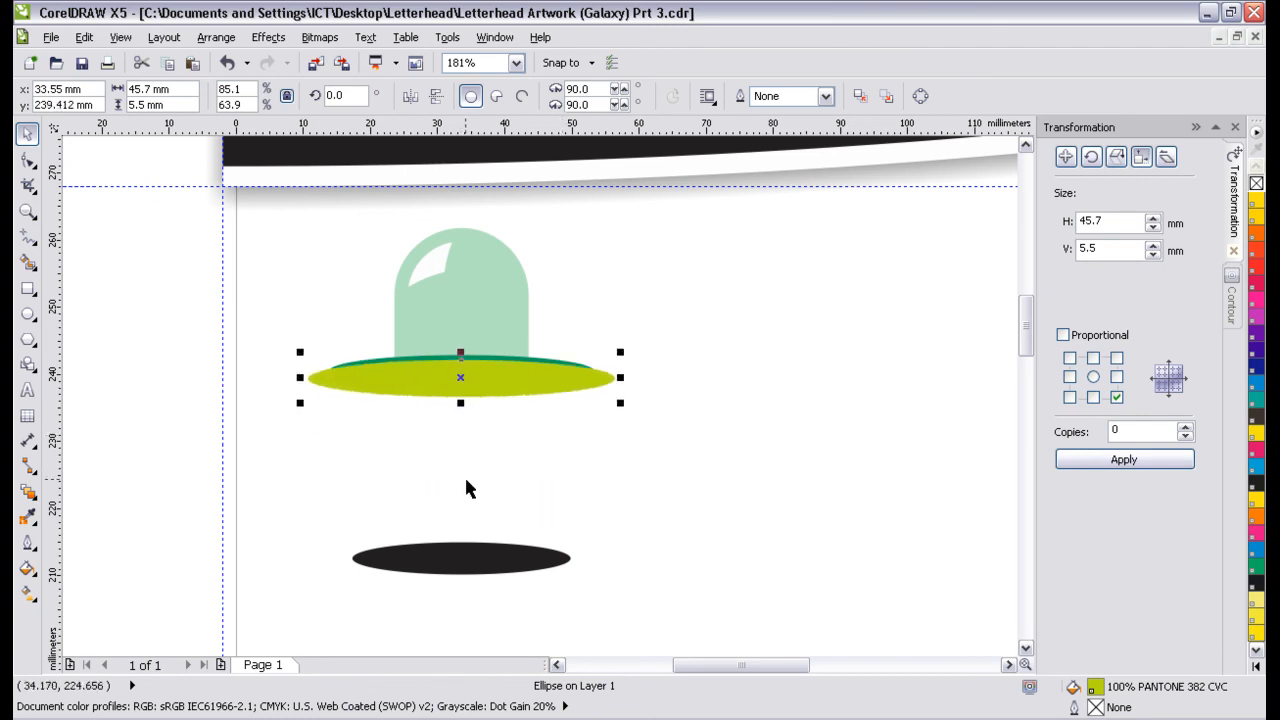
Move the black ellipse straight up until it overlaps the lower edge of the lime ellipse
{"action": "left_click", "coordinate": [497, 572]}
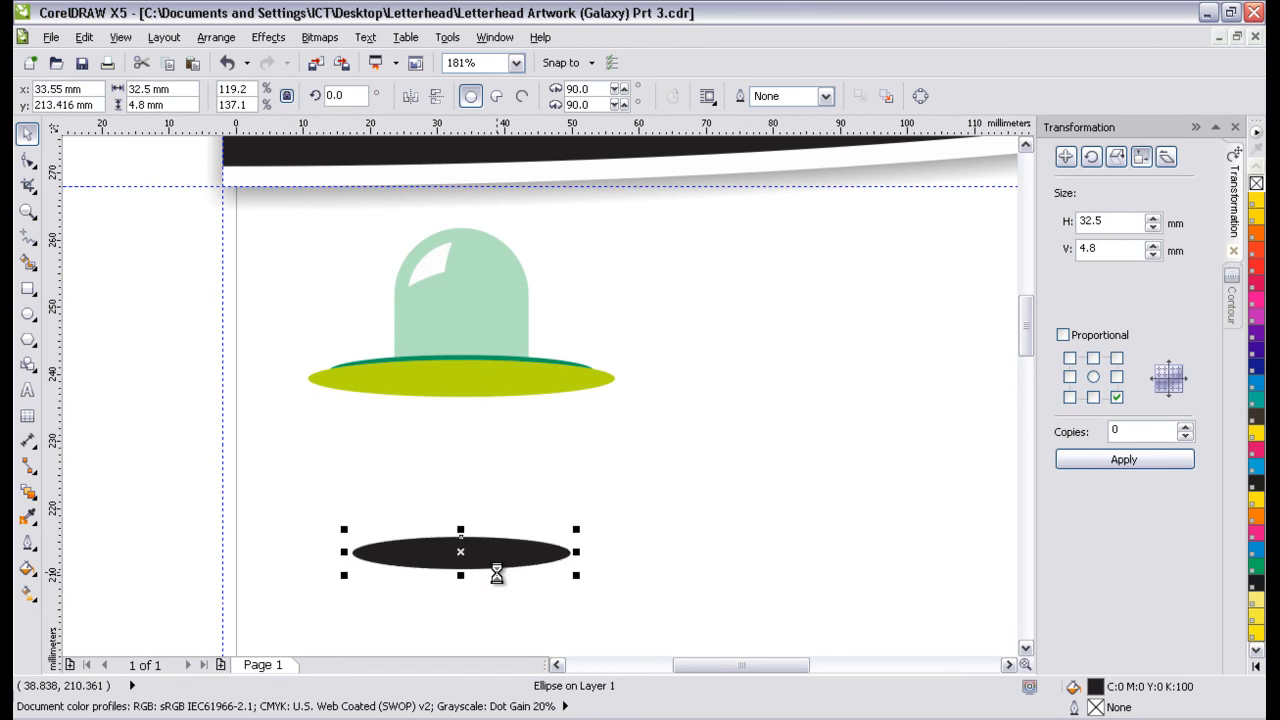
{"action": "left_click_drag", "start_coordinate": [460, 552], "coordinate": [460, 514]}
{"action": "key", "text": "Up"}
{"action": "key", "text": "Up"}
{"action": "key", "text": "Up"}
{"action": "key", "text": "Up"}
{"action": "key", "text": "Up"}
{"action": "key", "text": "Up"}
{"action": "key", "text": "Up"}
{"action": "key", "text": "Up"}
{"action": "key", "text": "Up"}
{"action": "key", "text": "Up"}
{"action": "key", "text": "Up"}
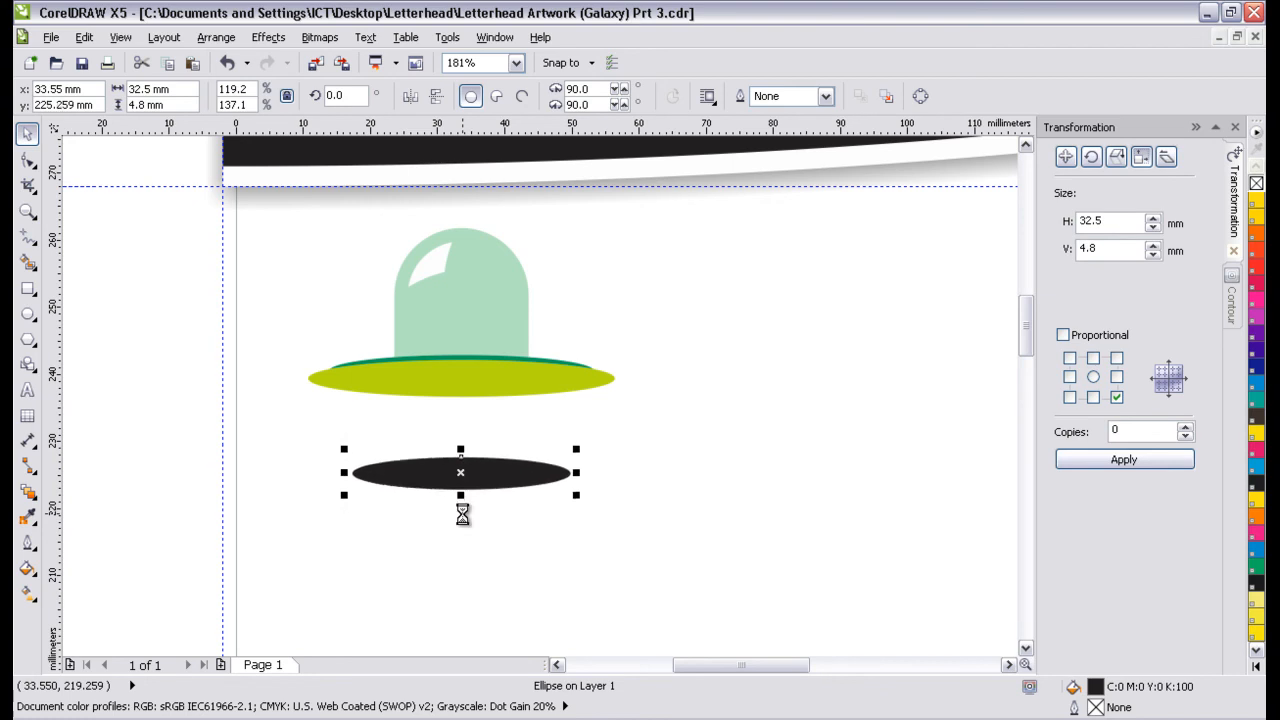
{"action": "left_click_drag", "start_coordinate": [457, 466], "coordinate": [458, 389]}
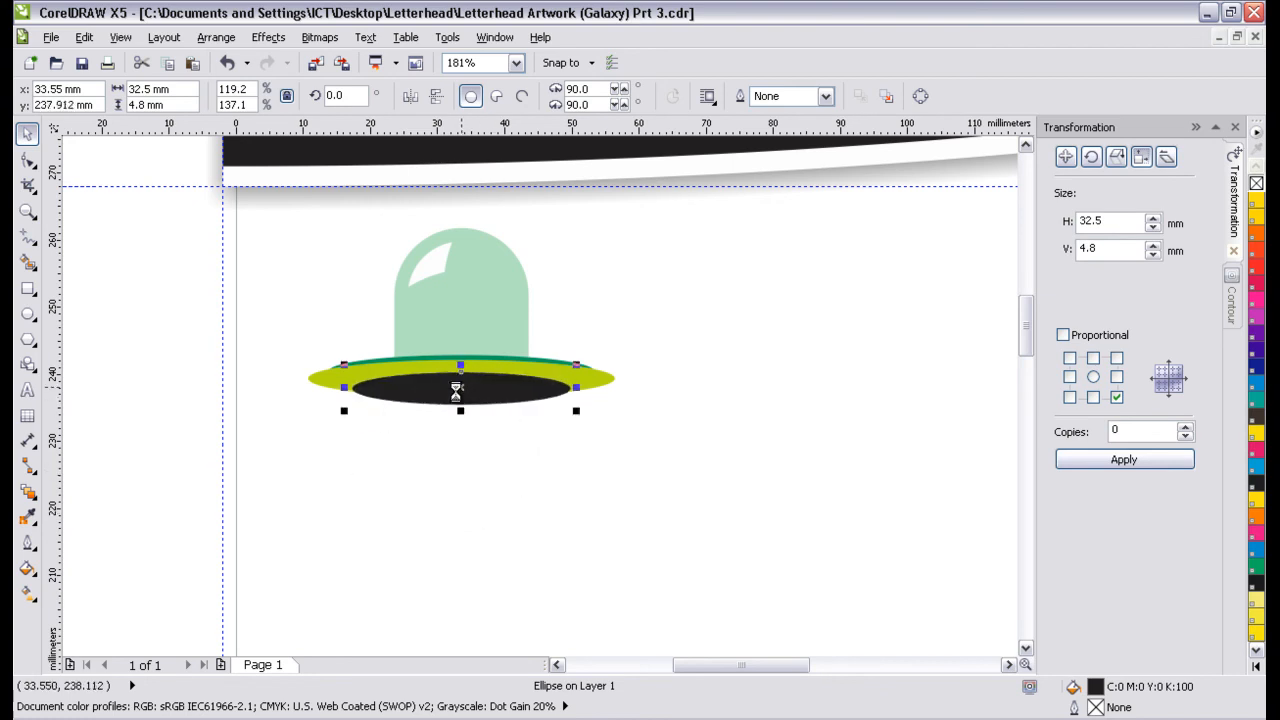
{"action": "left_click", "coordinate": [556, 497]}
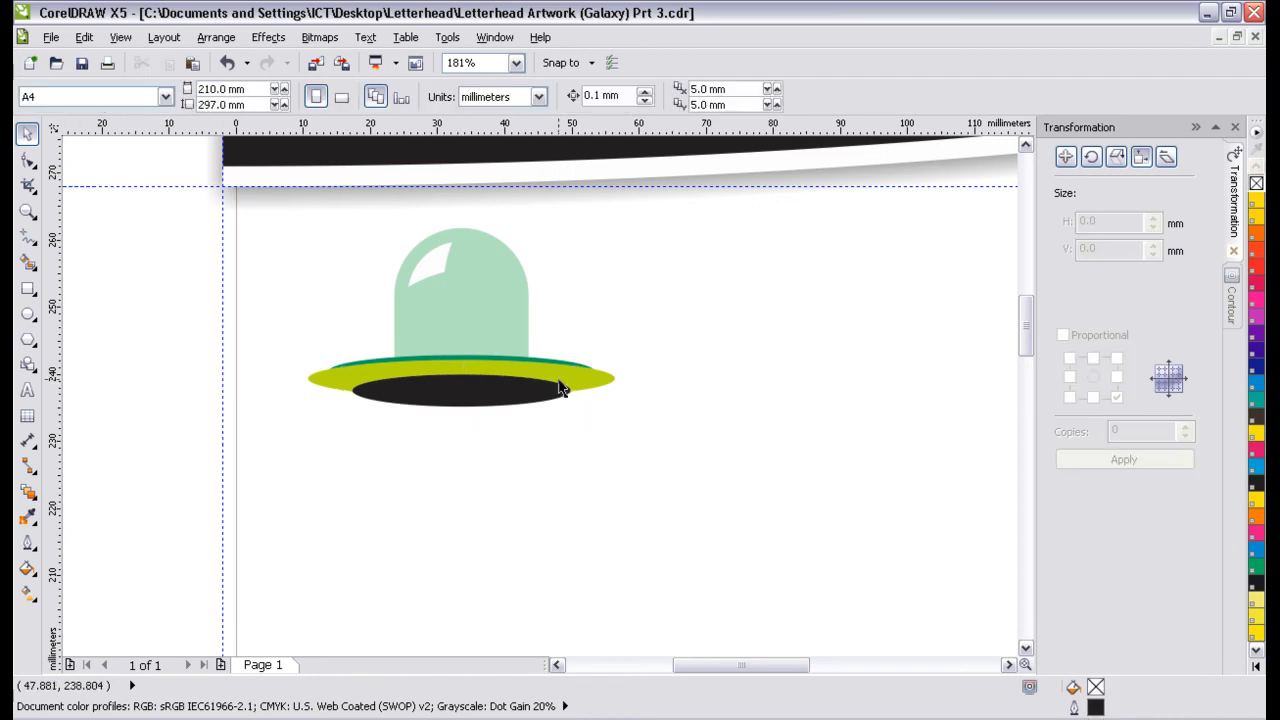
Send the black ellipse back one level so it sits behind the lime ellipse
{"action": "left_click", "coordinate": [539, 391]}
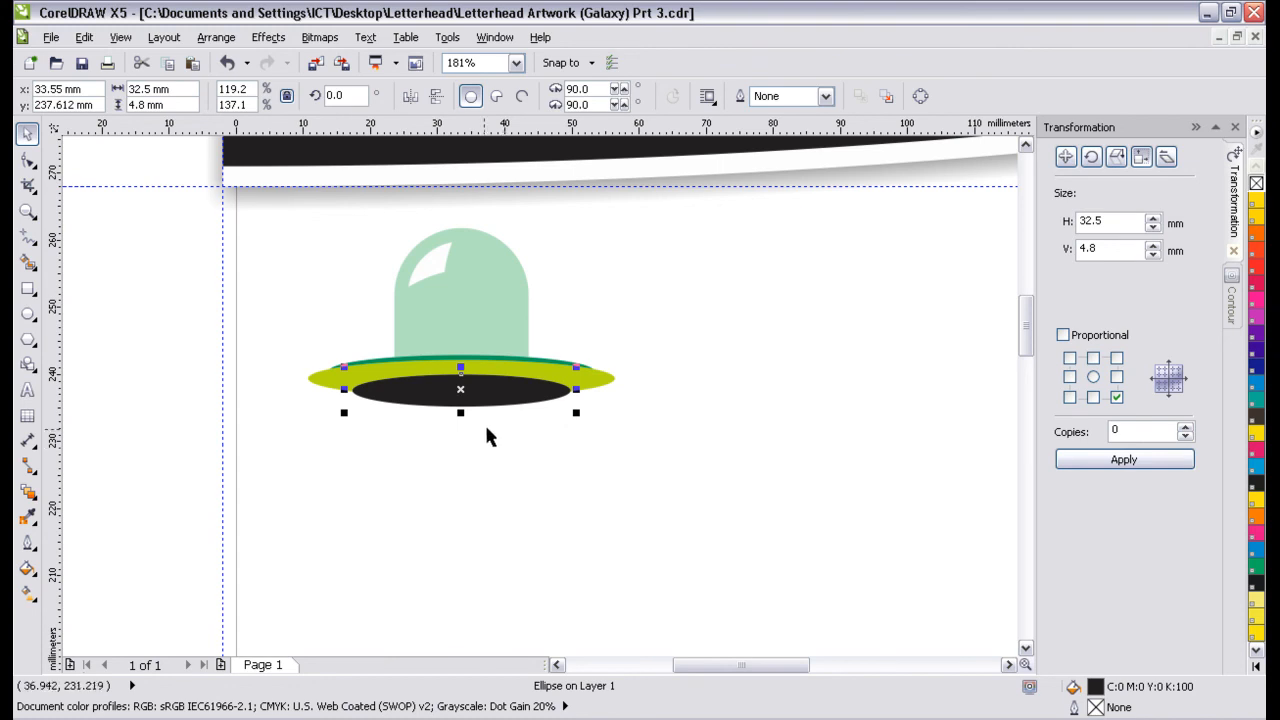
{"action": "right_click", "coordinate": [492, 401]}
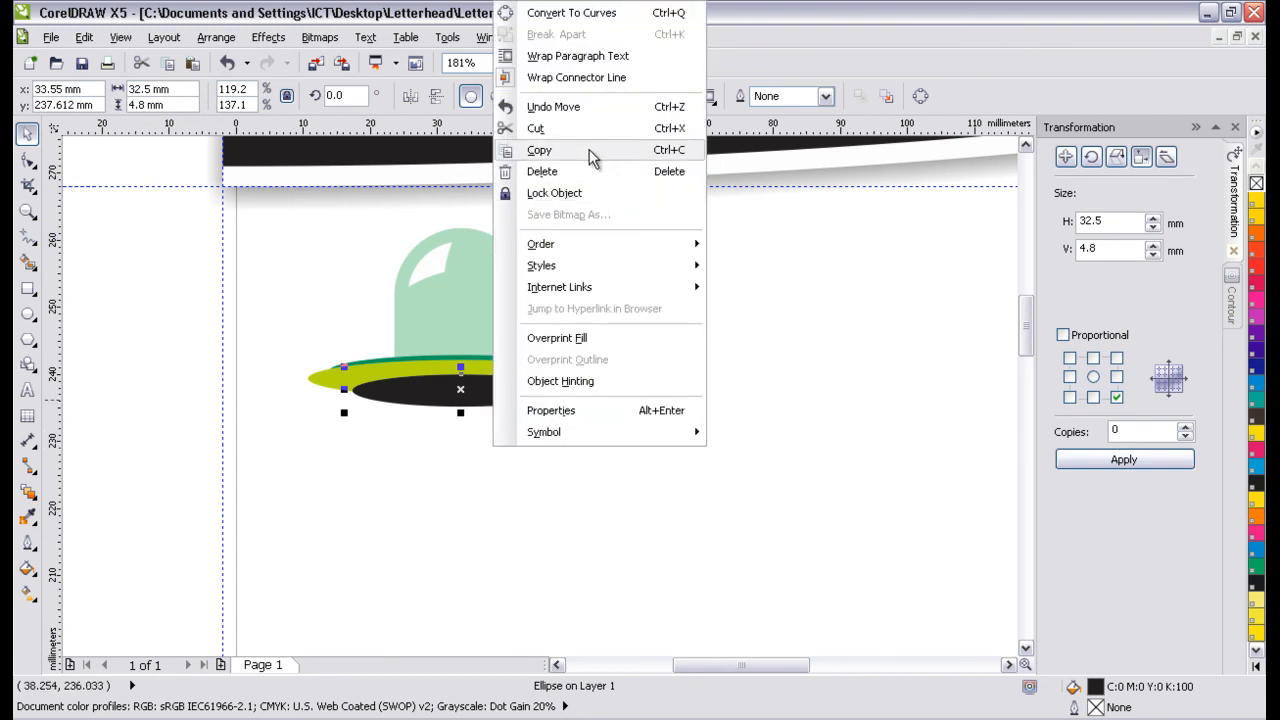
{"action": "mouse_move", "coordinate": [577, 248]}
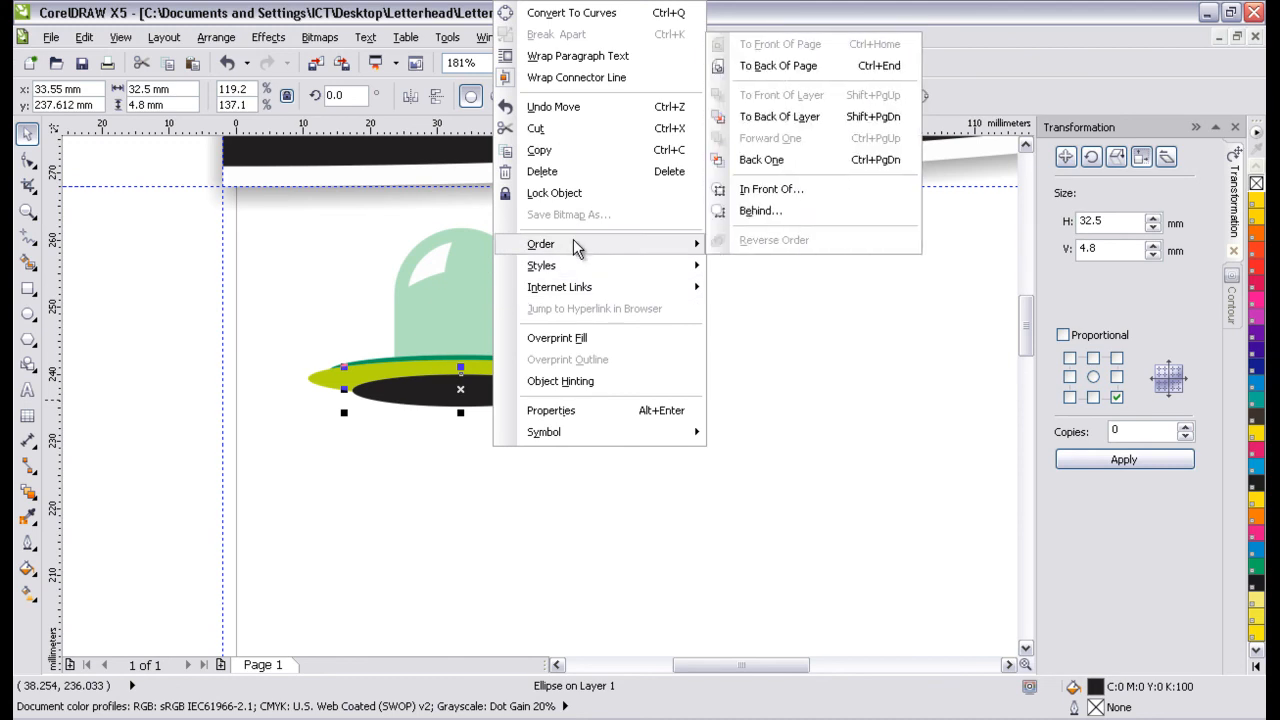
{"action": "left_click", "coordinate": [711, 523]}
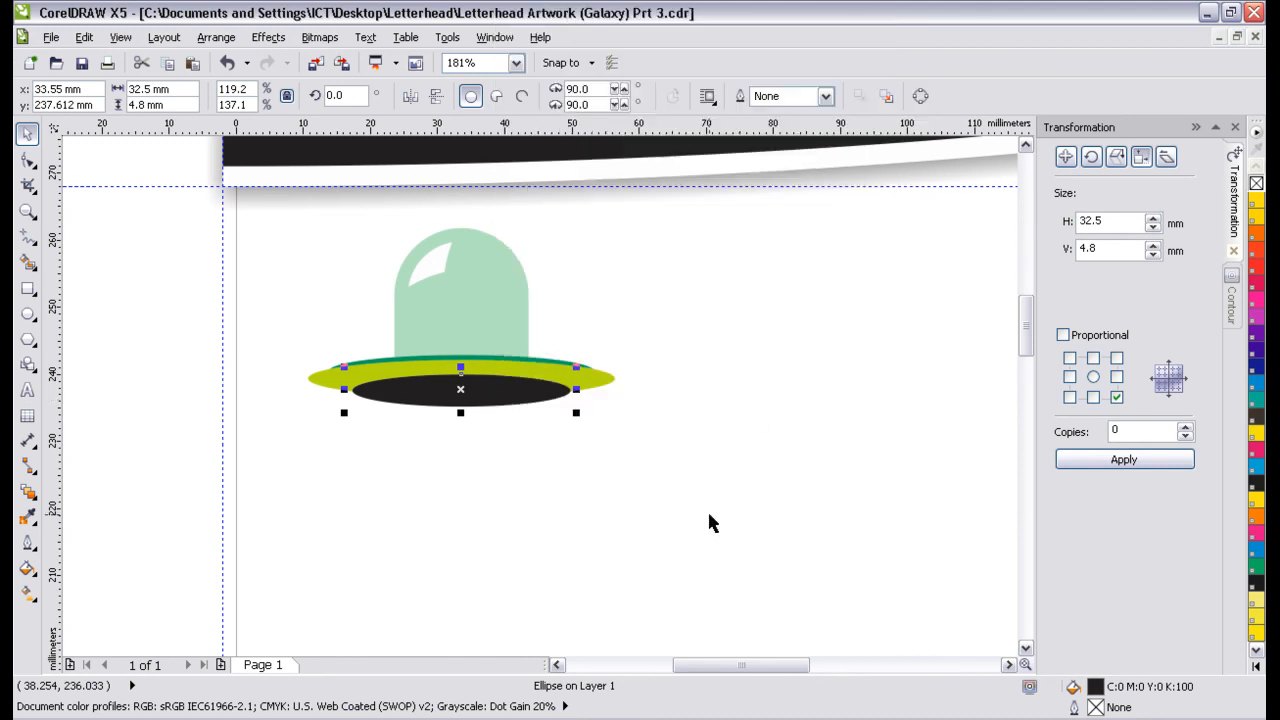
{"action": "key", "text": "ctrl+Page_Down"}
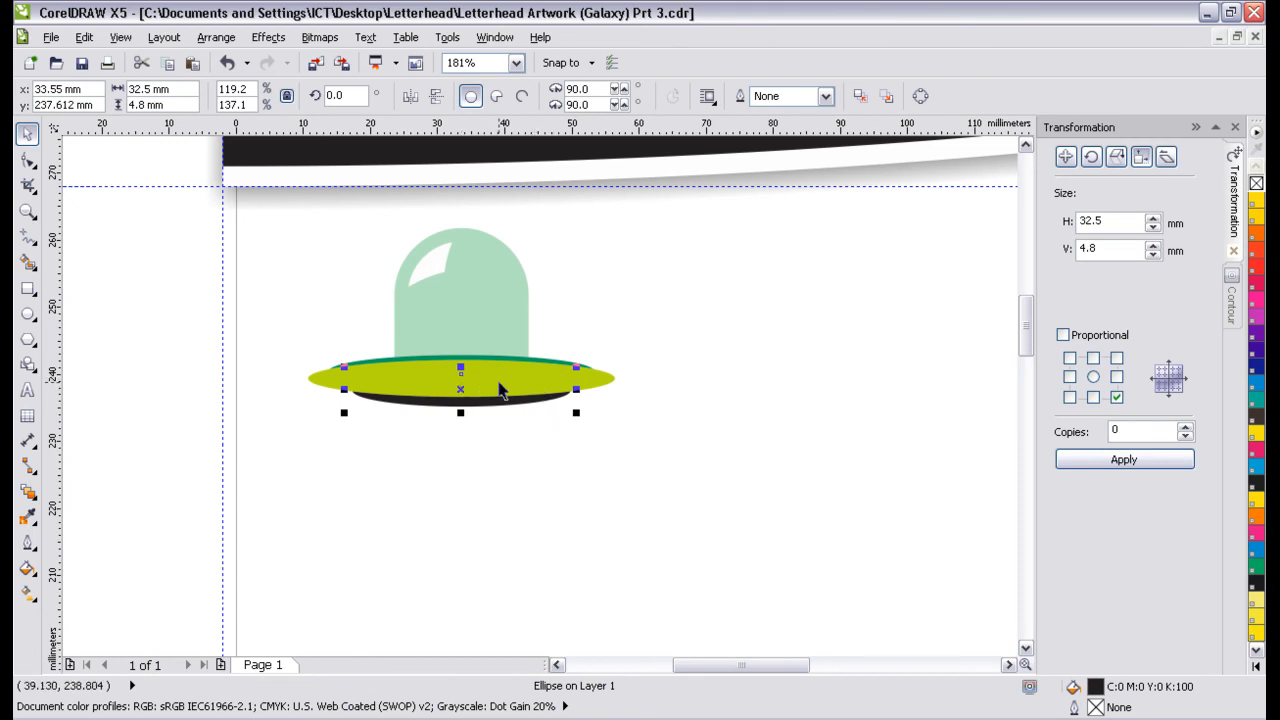
Reorder the lime and black ellipses behind the green one, and send all three ellipses behind the dome
{"action": "left_click", "coordinate": [499, 382], "text": "shift"}
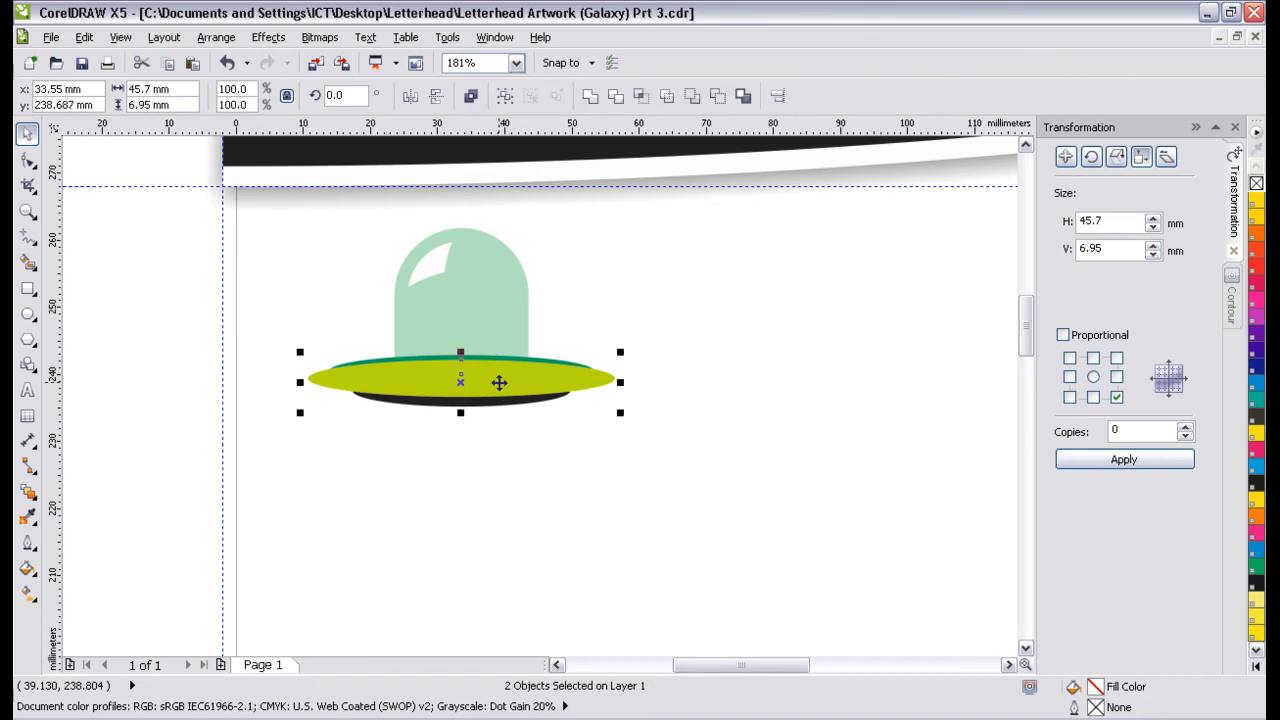
{"action": "key", "text": "shift+Page_Up"}
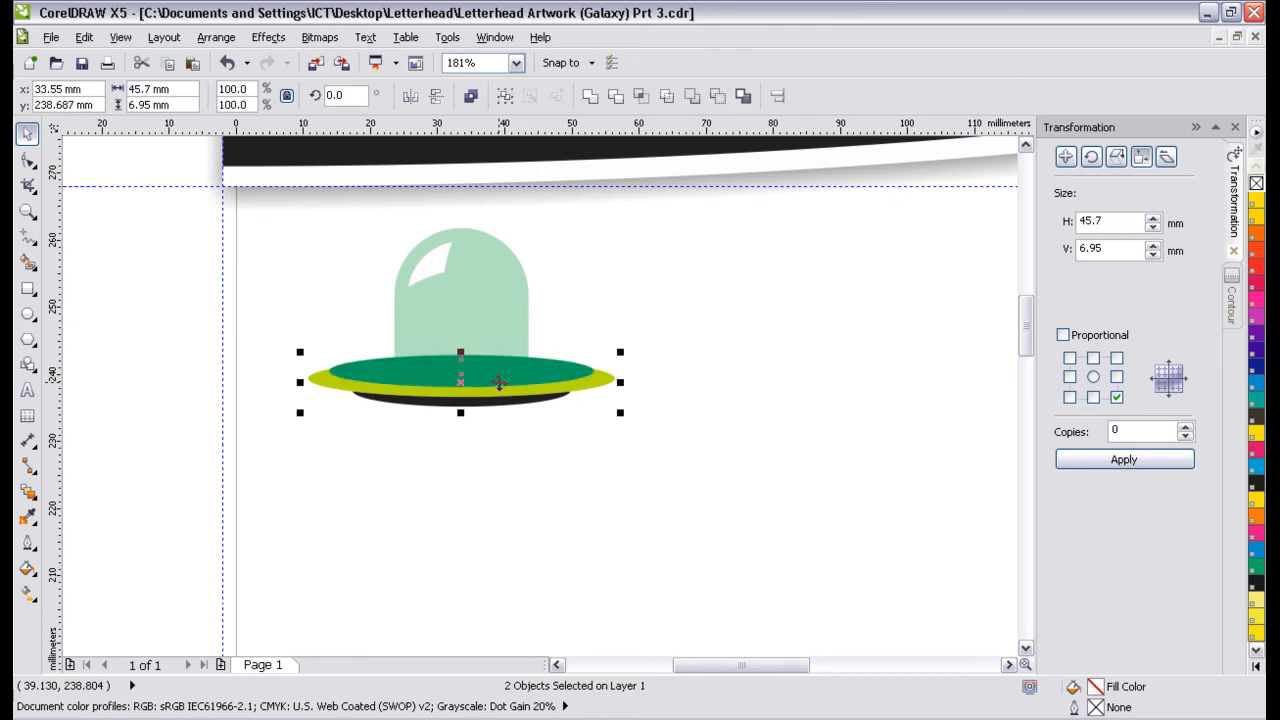
{"action": "left_click", "coordinate": [506, 369], "text": "shift"}
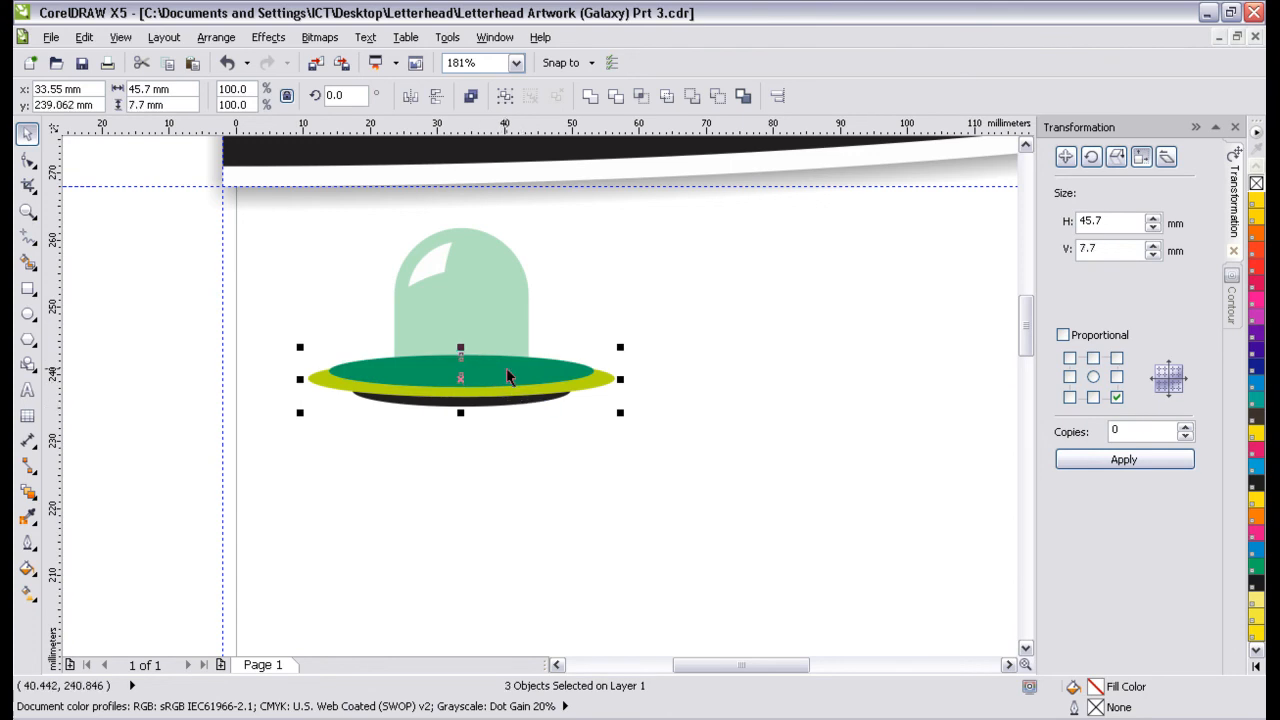
{"action": "key", "text": "shift+Page_Down"}
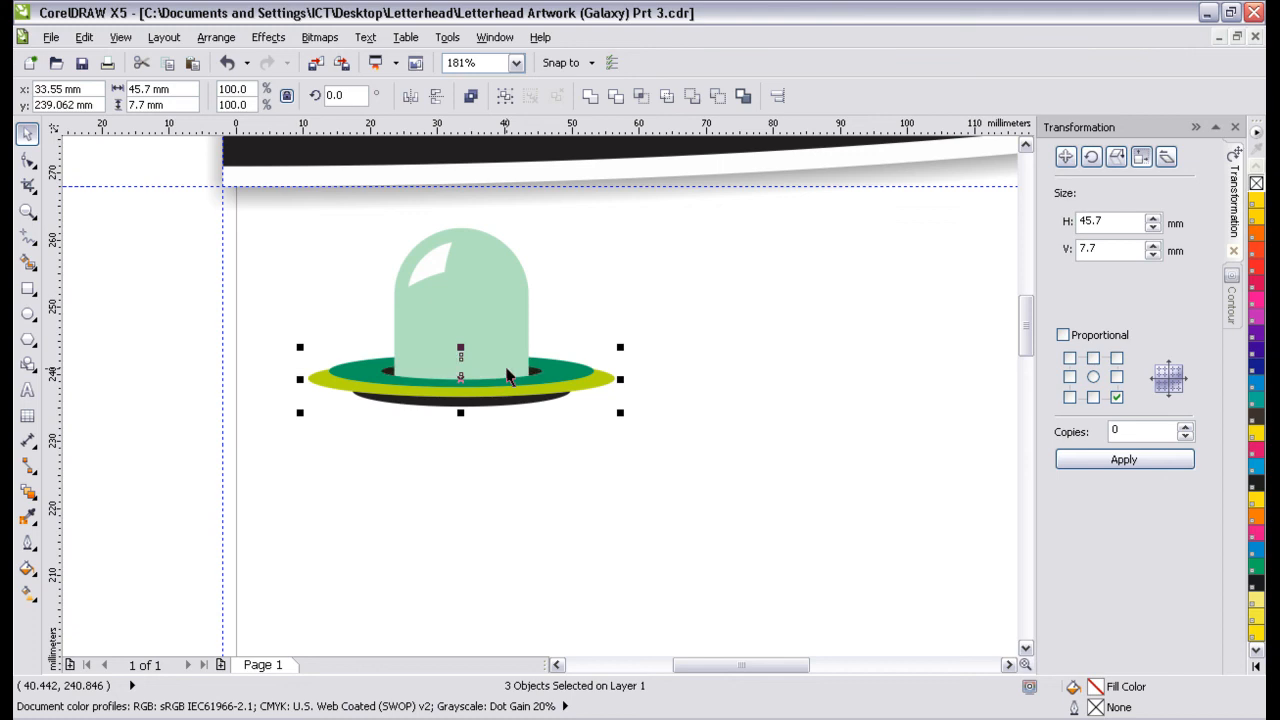
{"action": "left_click", "coordinate": [502, 557]}
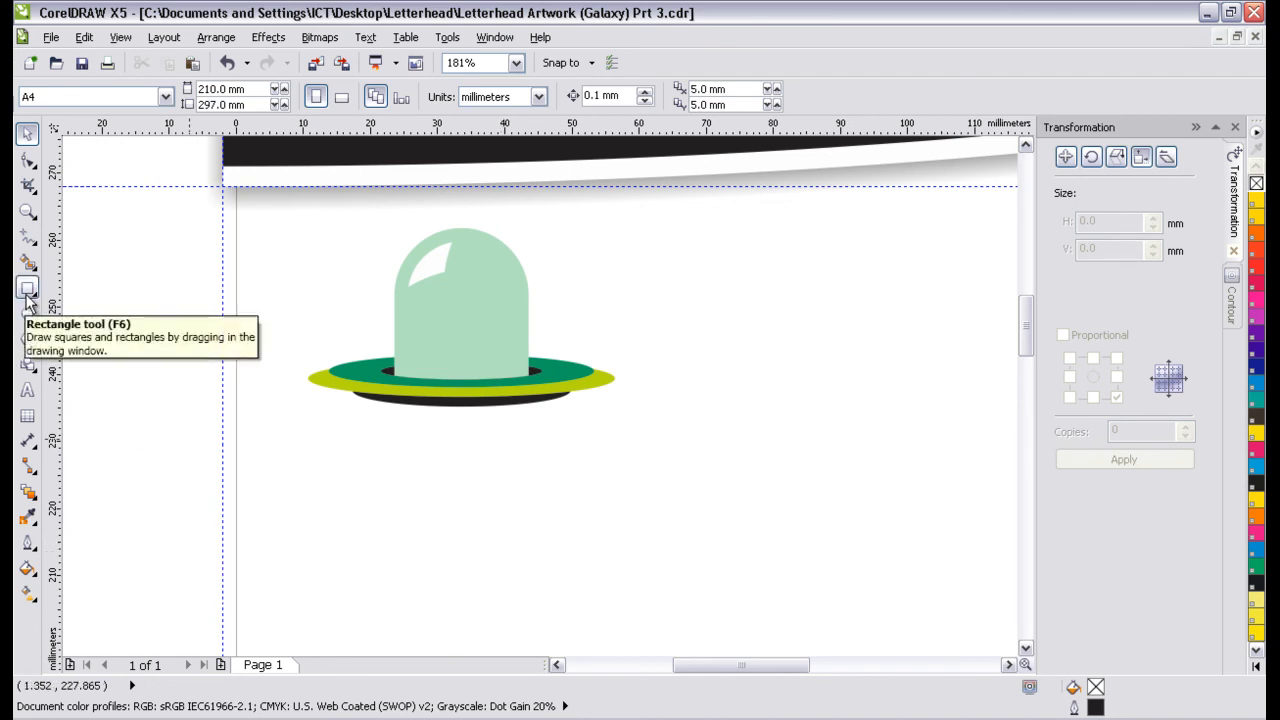
Draw a thin horizontal rectangle about 7.1 × 0.9 mm below the saucer's rims
{"action": "left_click", "coordinate": [27, 211]}
{"action": "left_click", "coordinate": [503, 423]}
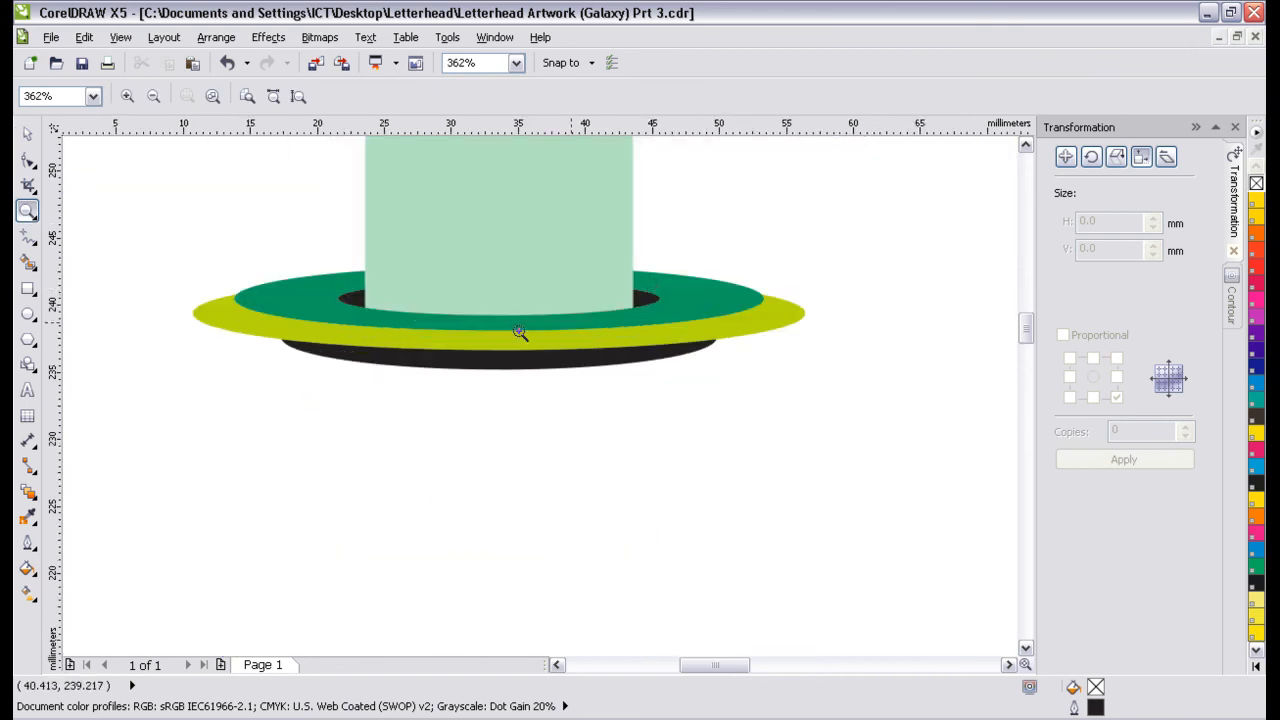
{"action": "left_click", "coordinate": [27, 288]}
{"action": "left_click_drag", "start_coordinate": [292, 422], "coordinate": [386, 433]}
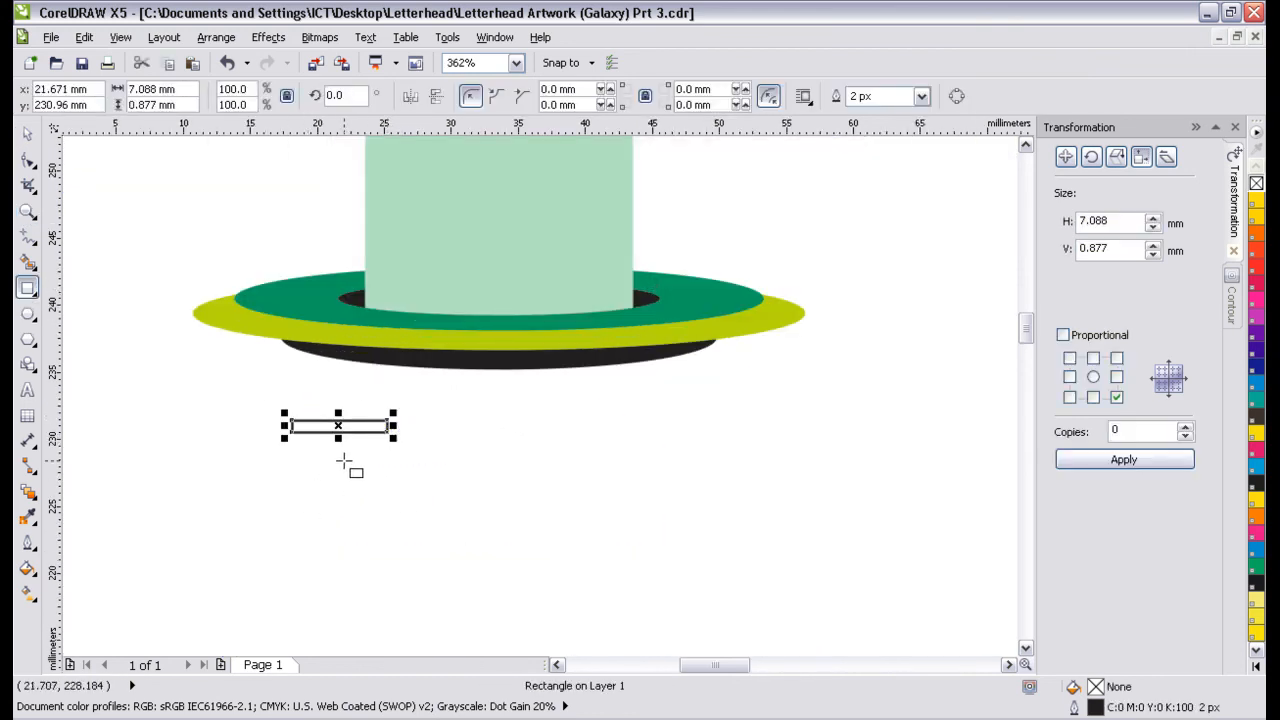
Copy and paste the thin rectangle, placing the copy beside and below the original and stretching it to about 10.4 mm wide
{"action": "left_click", "coordinate": [27, 131]}
{"action": "left_click", "coordinate": [84, 37]}
{"action": "left_click", "coordinate": [115, 153]}
{"action": "left_click", "coordinate": [84, 37]}
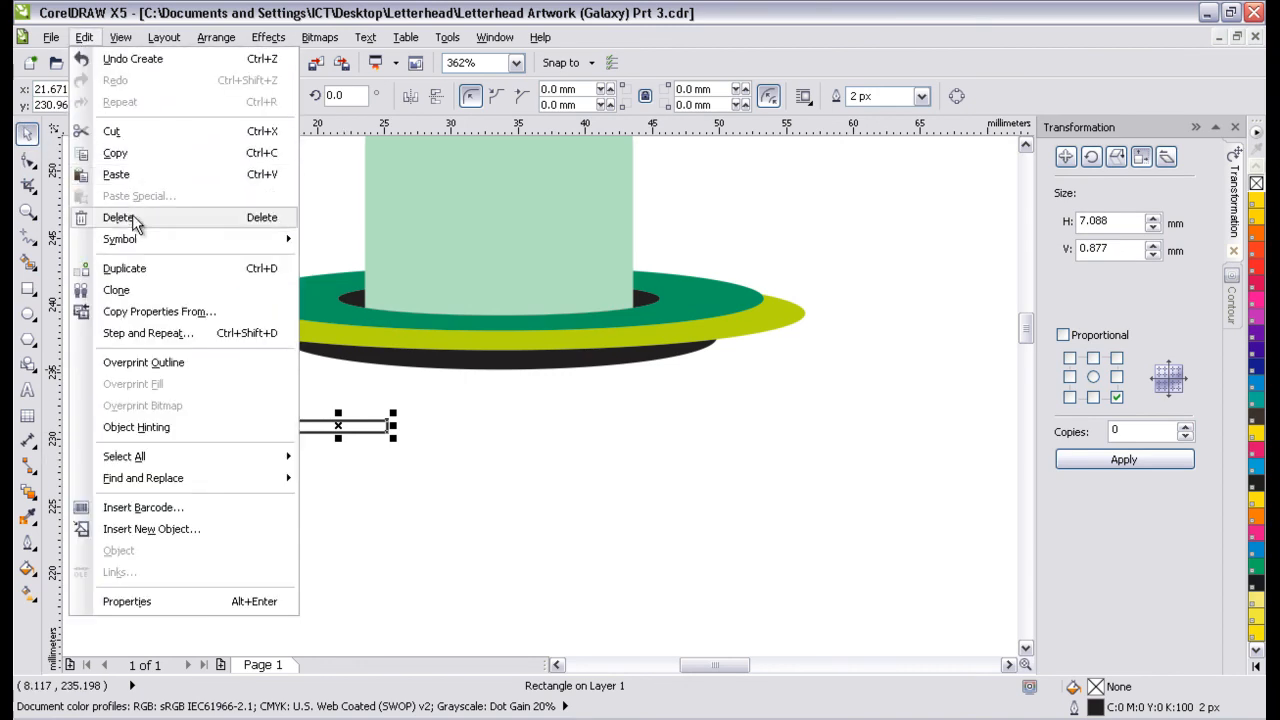
{"action": "left_click", "coordinate": [116, 175]}
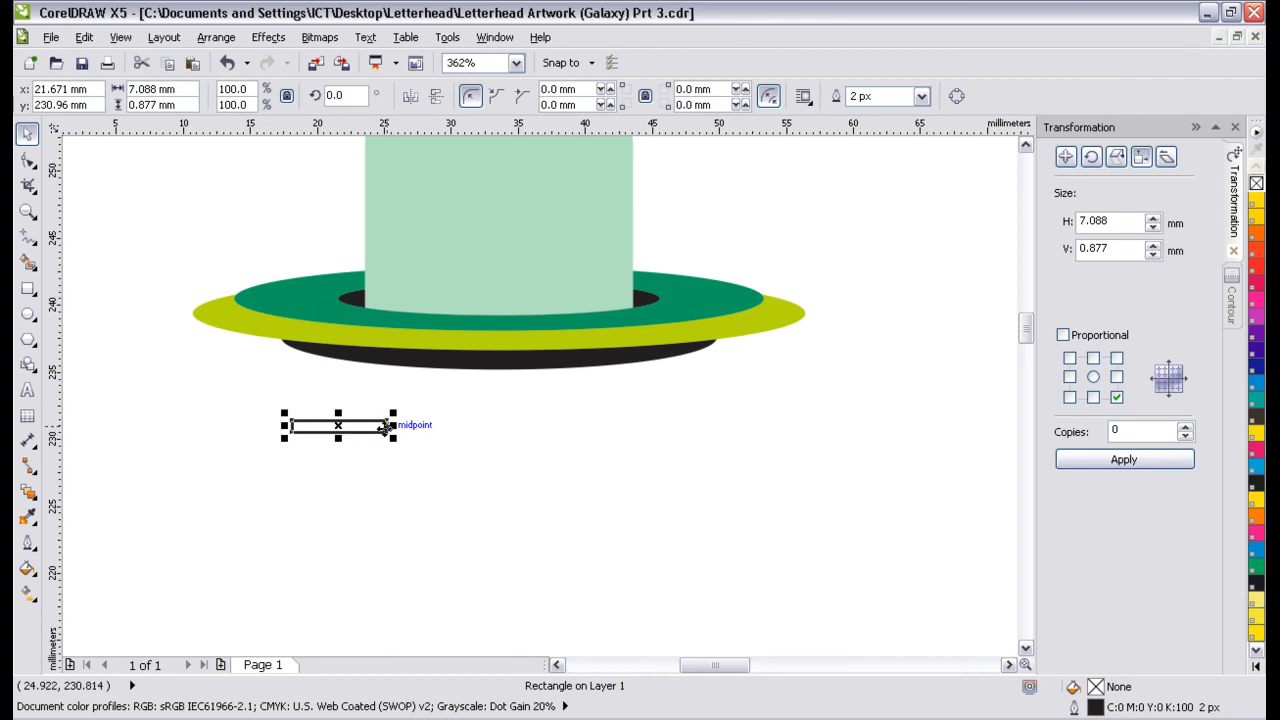
{"action": "left_click_drag", "start_coordinate": [389, 427], "coordinate": [546, 472]}
Round the corners of both thin rectangles fully with the Shape tool, to a radius of about 0.438 mm
{"action": "left_click", "coordinate": [372, 433]}
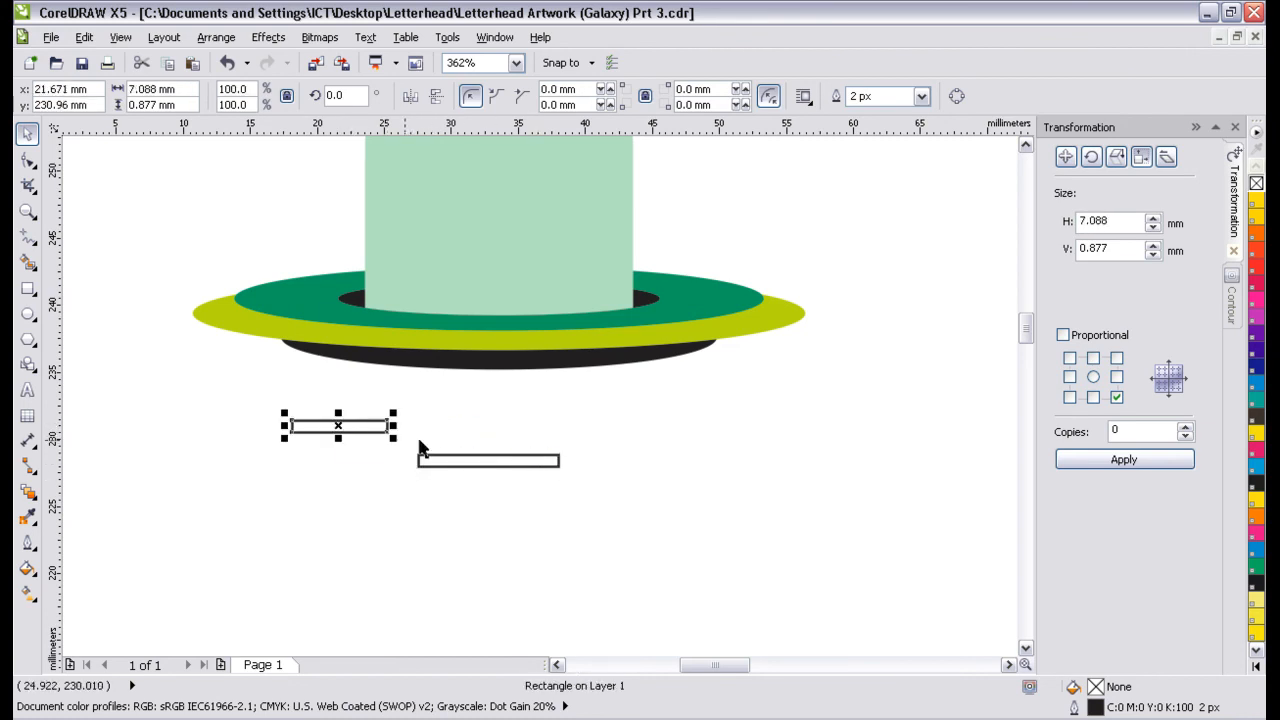
{"action": "left_click", "coordinate": [27, 160]}
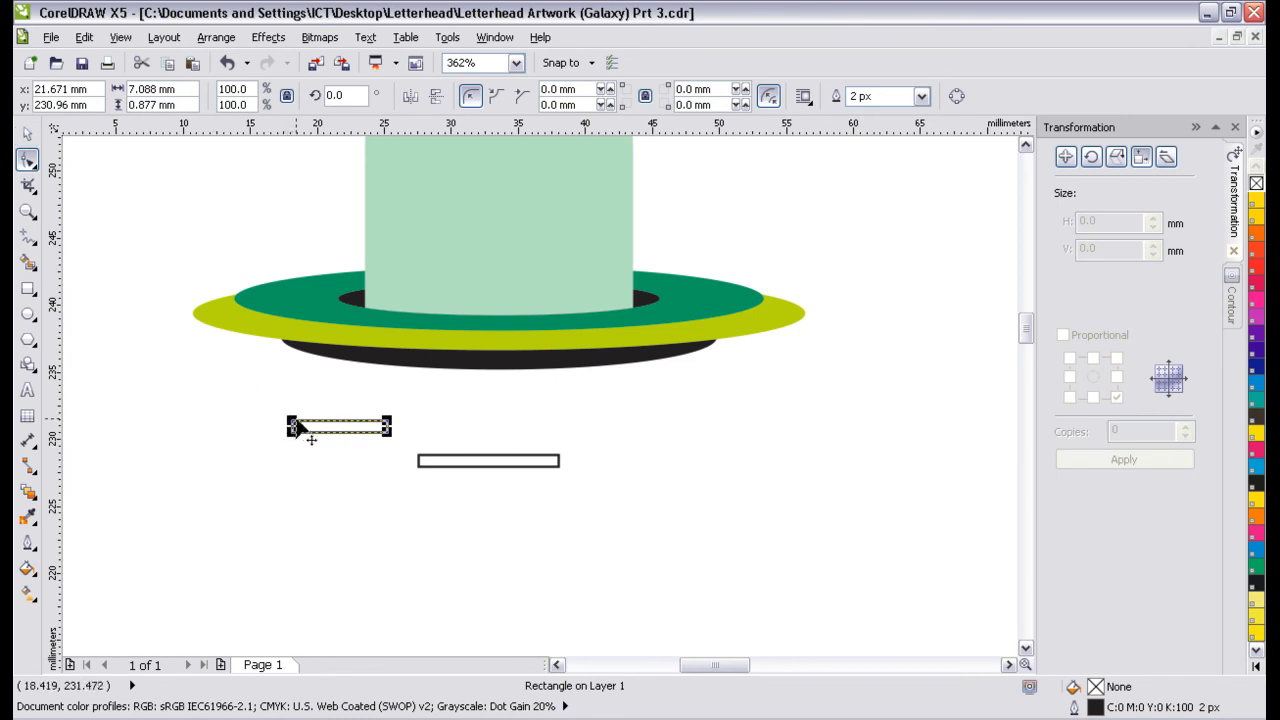
{"action": "left_click_drag", "start_coordinate": [293, 426], "coordinate": [445, 430]}
{"action": "left_click", "coordinate": [440, 464]}
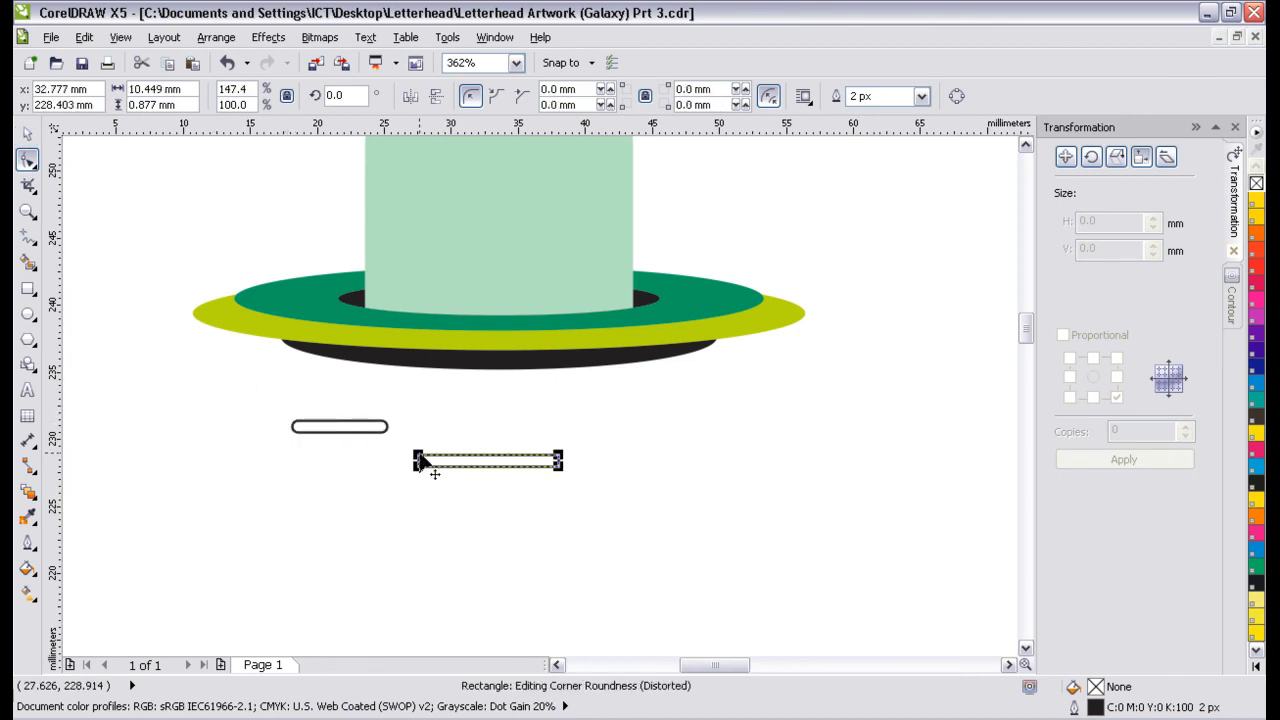
{"action": "left_click_drag", "start_coordinate": [420, 460], "coordinate": [528, 467]}
{"action": "key", "text": "space"}
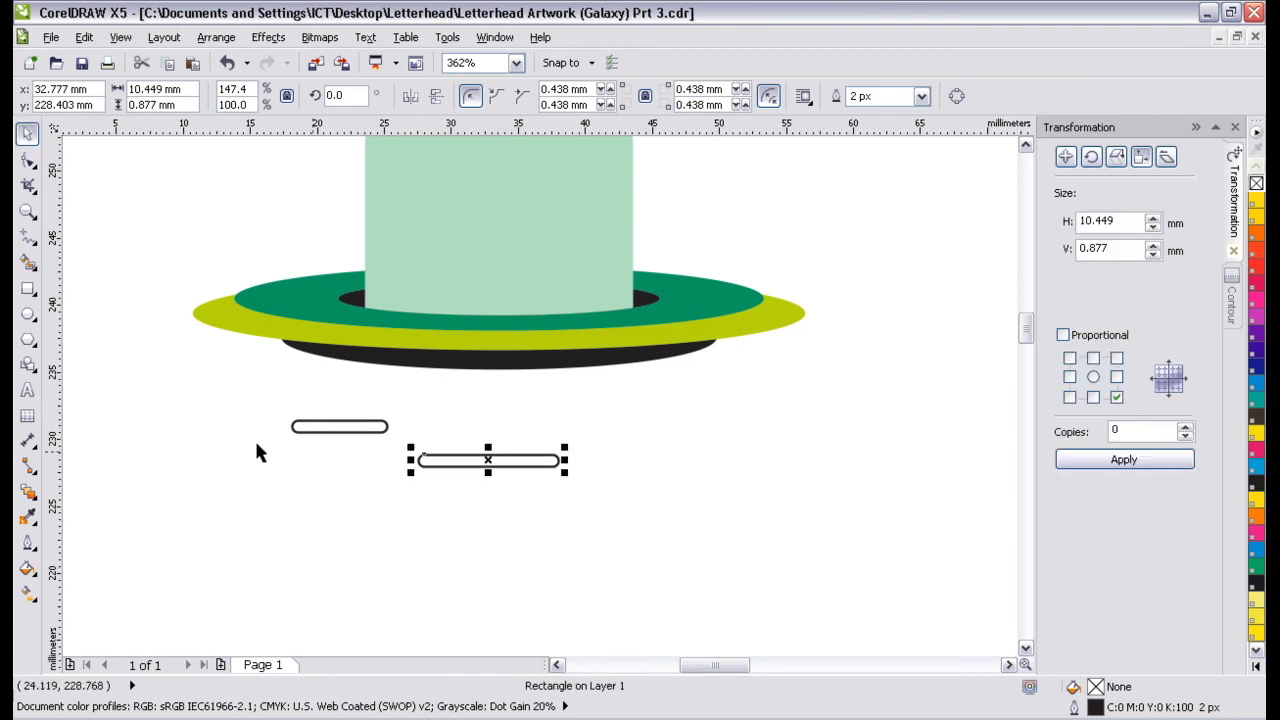
Lower the short rounded bar beside the long one, and tilt the long bar 62.3° so it rises from the short bar into the saucer's rims
{"action": "left_click_drag", "start_coordinate": [329, 429], "coordinate": [331, 464]}
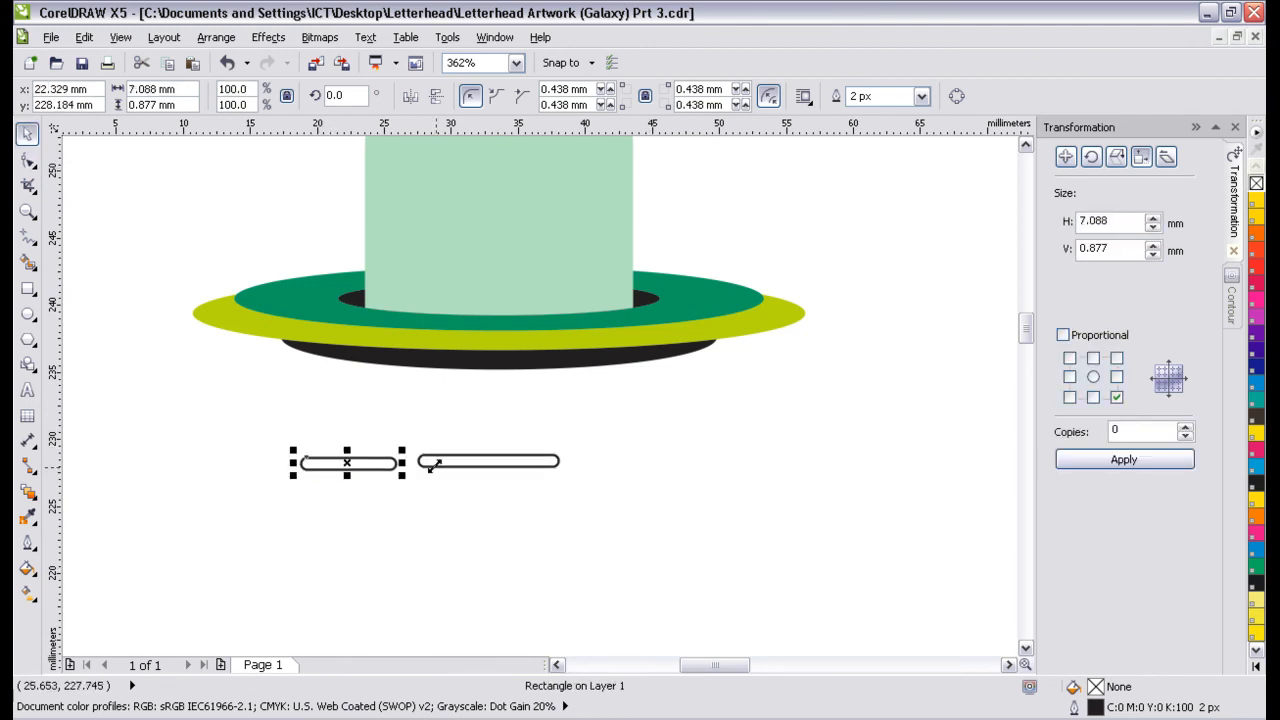
{"action": "left_click", "coordinate": [465, 466]}
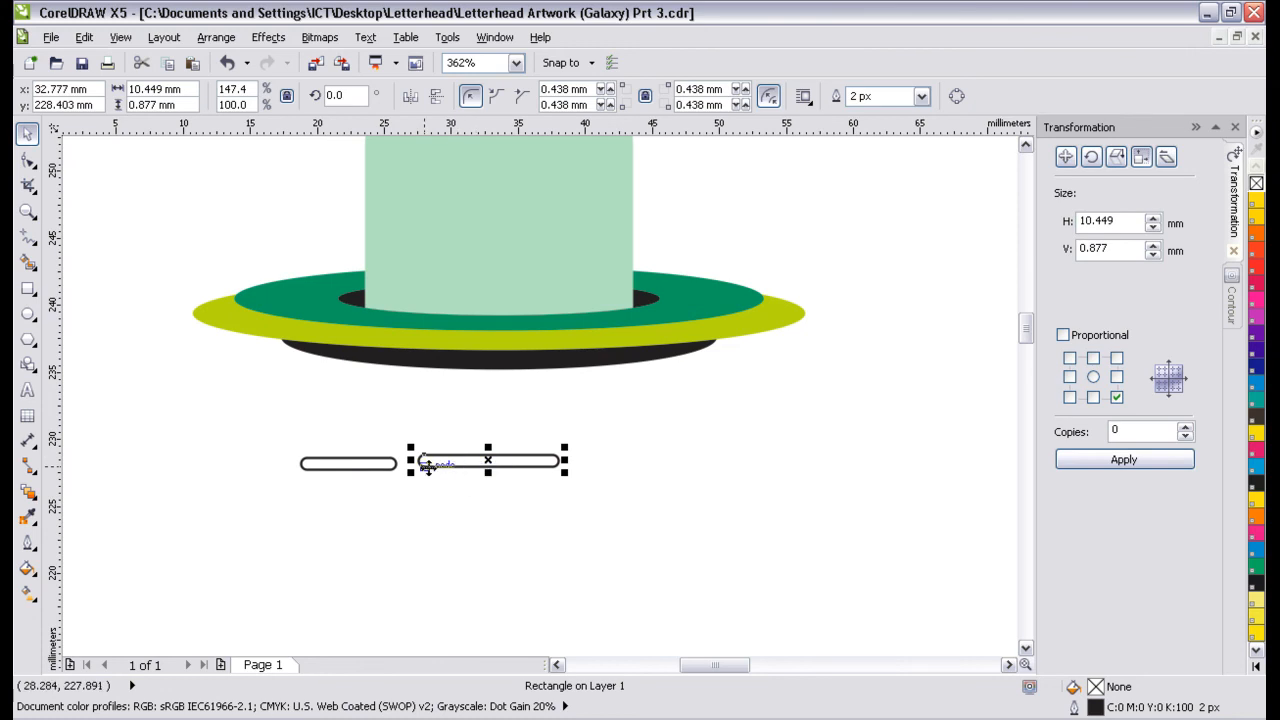
{"action": "left_click", "coordinate": [27, 211]}
{"action": "mouse_move", "coordinate": [280, 520]}
{"action": "left_mouse_down"}
{"action": "mouse_move", "coordinate": [486, 466]}
{"action": "mouse_move", "coordinate": [605, 400]}
{"action": "left_mouse_up"}
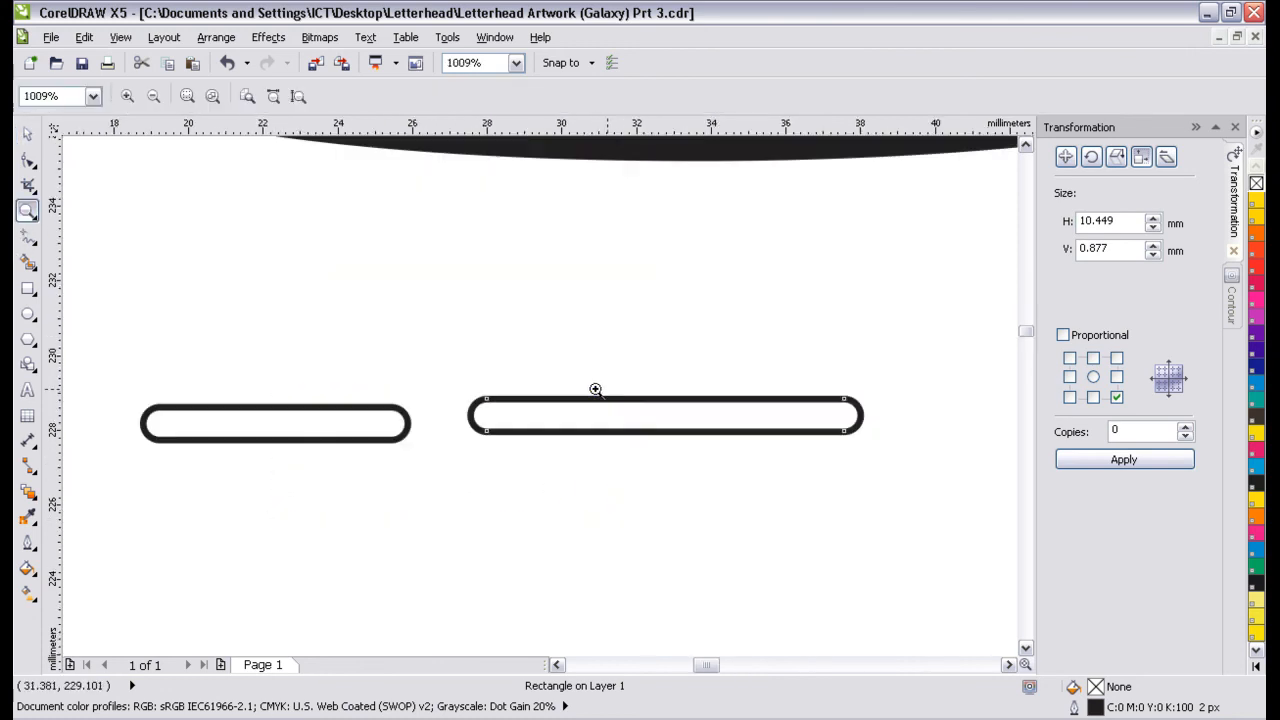
{"action": "left_click", "coordinate": [26, 133]}
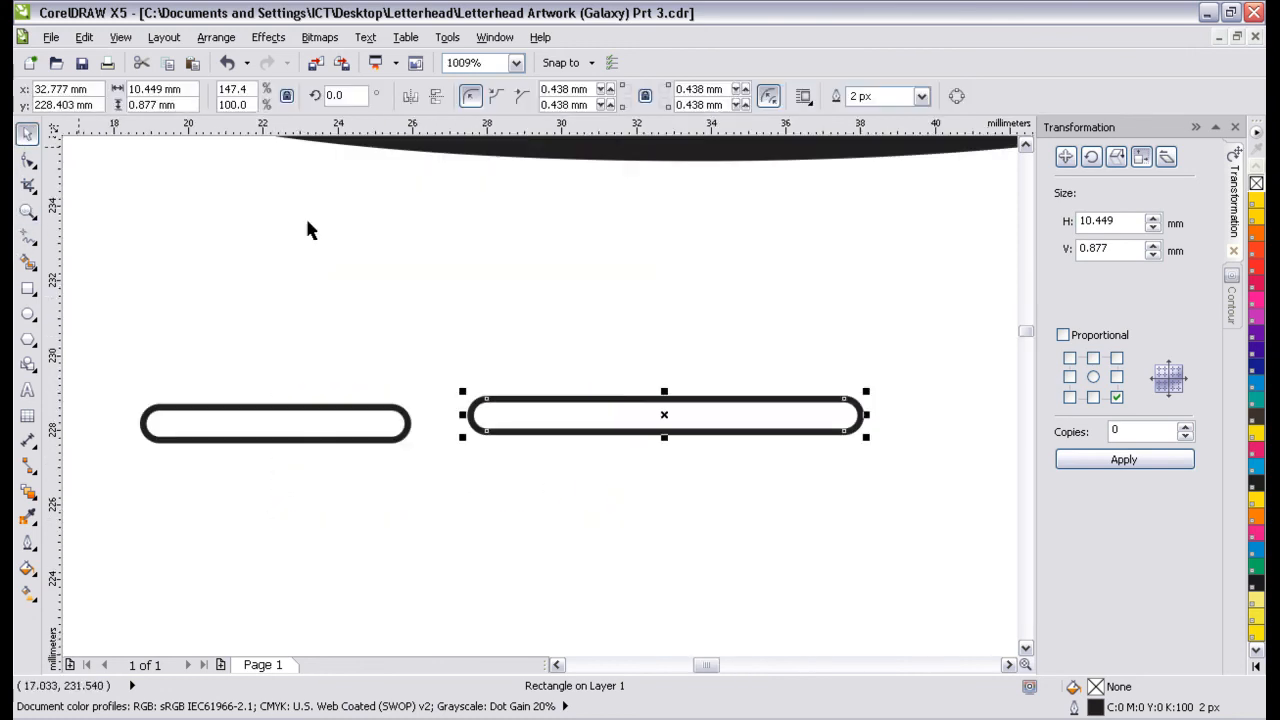
{"action": "left_click", "coordinate": [624, 399]}
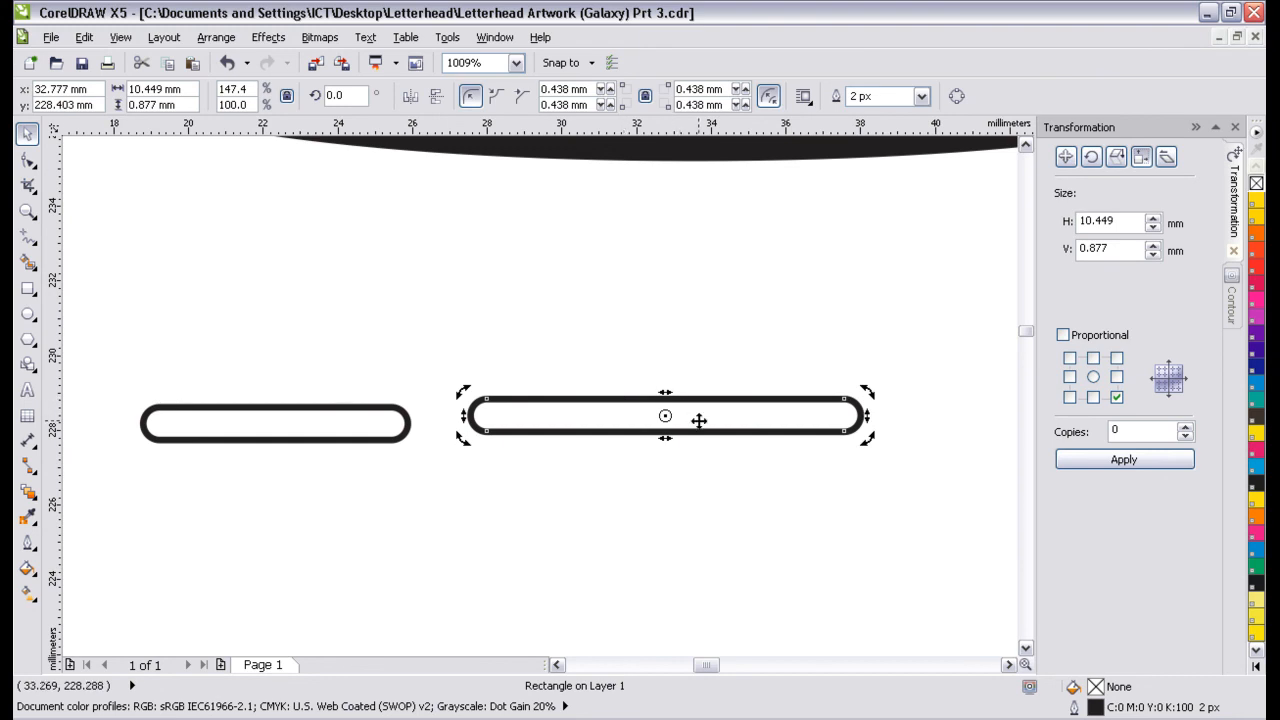
{"action": "left_click_drag", "start_coordinate": [665, 415], "coordinate": [485, 416]}
{"action": "mouse_move", "coordinate": [870, 394]}
{"action": "left_mouse_down"}
{"action": "mouse_move", "coordinate": [777, 289]}
{"action": "mouse_move", "coordinate": [731, 157]}
{"action": "mouse_move", "coordinate": [660, 167]}
{"action": "mouse_move", "coordinate": [646, 188]}
{"action": "left_mouse_up"}
{"action": "mouse_move", "coordinate": [616, 296]}
{"action": "left_mouse_down"}
{"action": "mouse_move", "coordinate": [546, 304]}
{"action": "mouse_move", "coordinate": [591, 300]}
{"action": "mouse_move", "coordinate": [604, 268]}
{"action": "mouse_move", "coordinate": [488, 318]}
{"action": "mouse_move", "coordinate": [460, 300]}
{"action": "mouse_move", "coordinate": [408, 303]}
{"action": "left_mouse_up"}
Weld the tilted bar and the horizontal foot bar into a single leg shape
{"action": "key", "text": "z"}
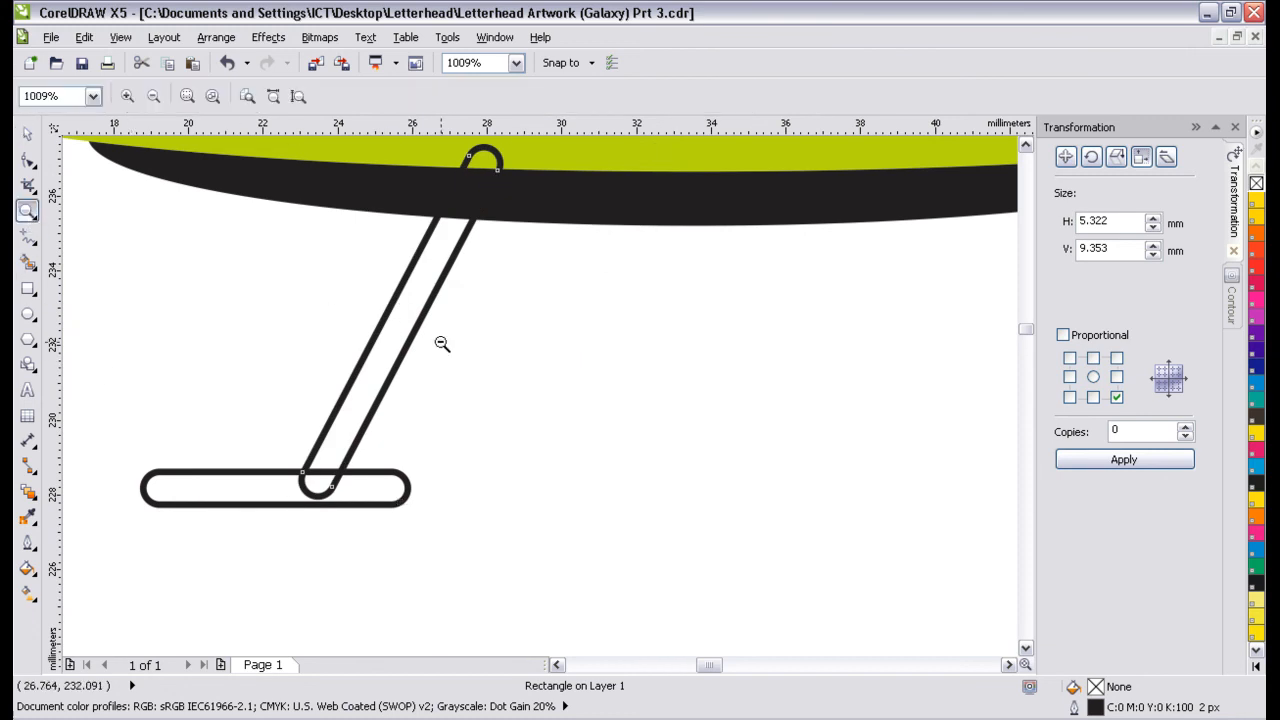
{"action": "scroll", "coordinate": [337, 314], "scroll_direction": "down", "scroll_amount": 3}
{"action": "key", "text": "space"}
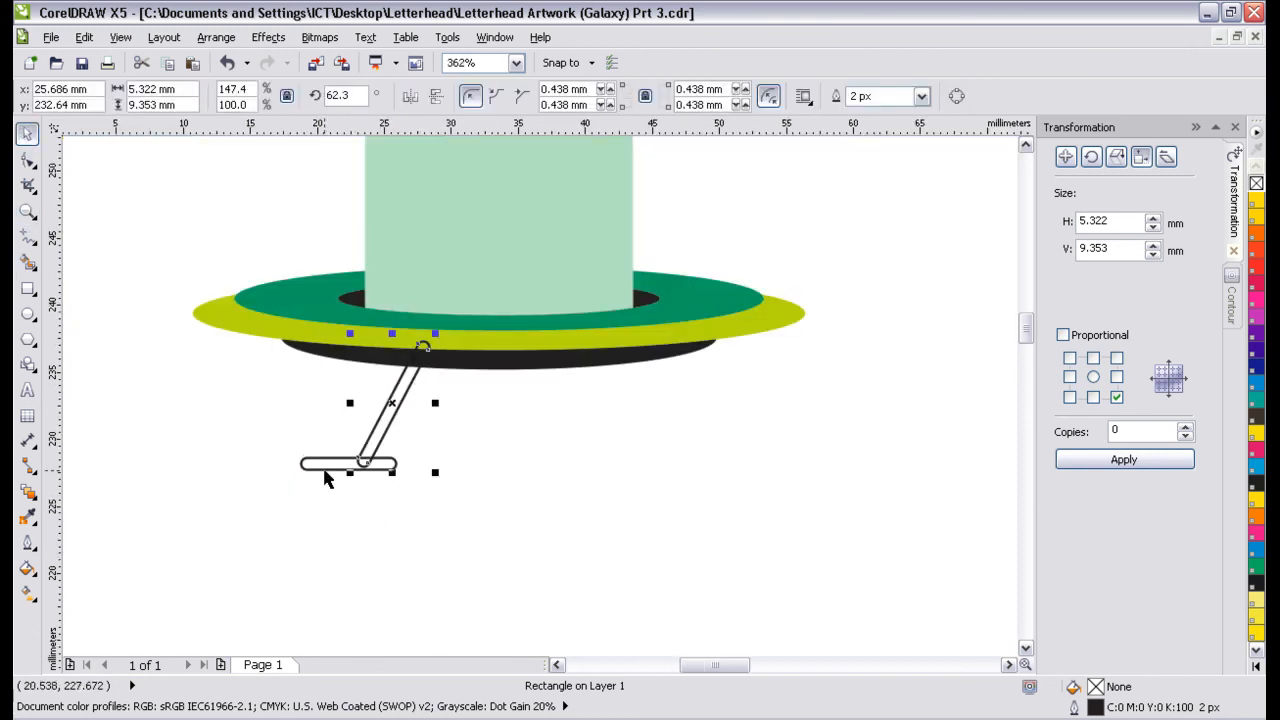
{"action": "left_click", "coordinate": [320, 470], "text": "shift"}
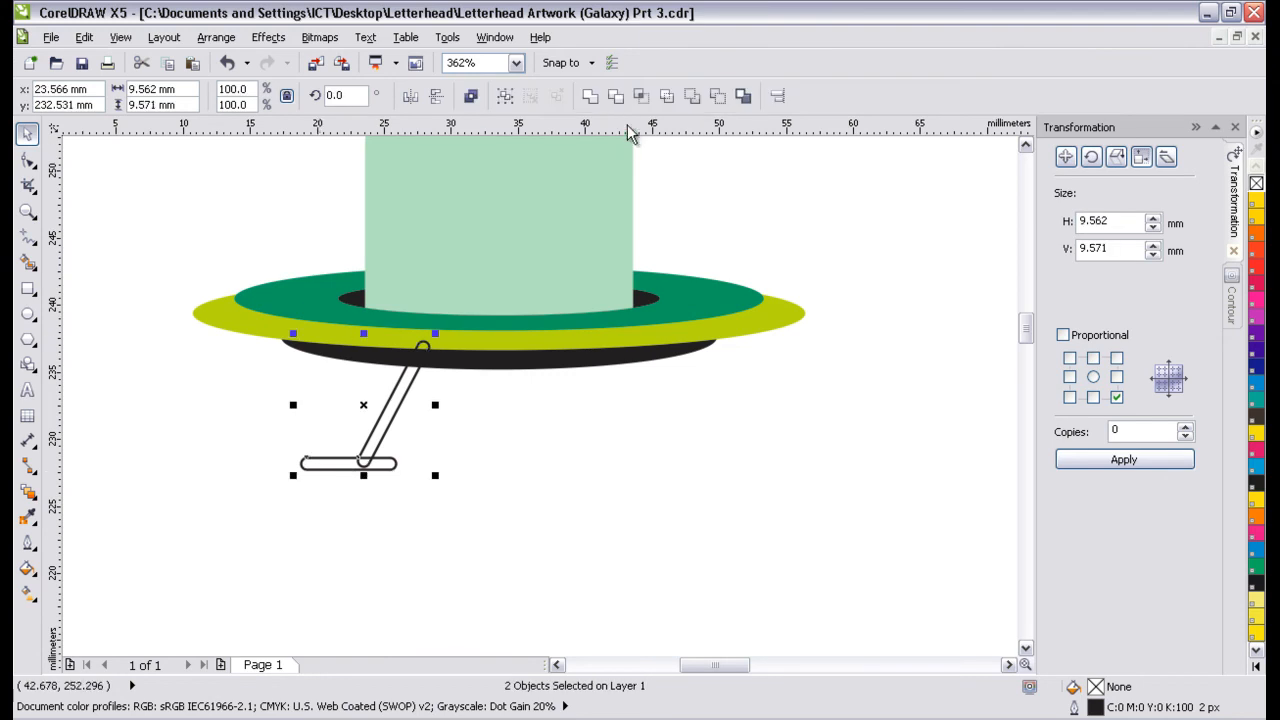
{"action": "left_click", "coordinate": [590, 96]}
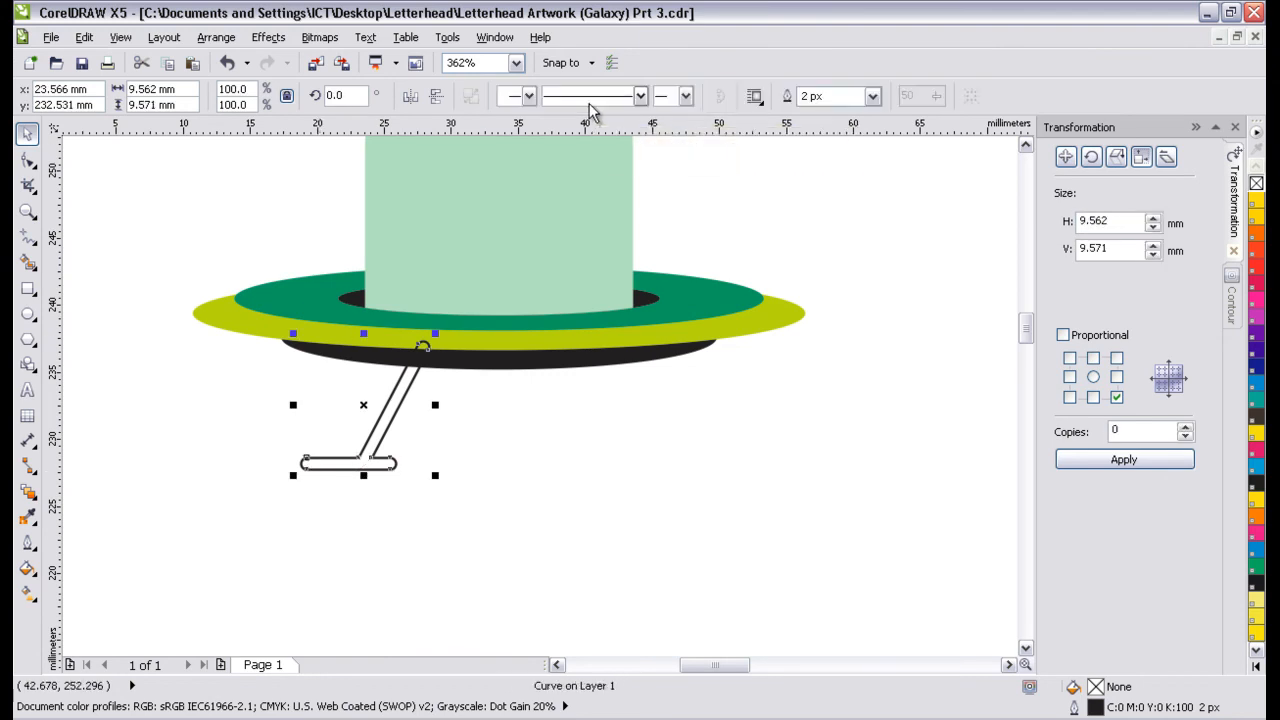
Fill the leg with black (C0 M0 Y0 K100) and remove its outline
{"action": "left_click", "coordinate": [27, 568]}
{"action": "left_click", "coordinate": [90, 567]}
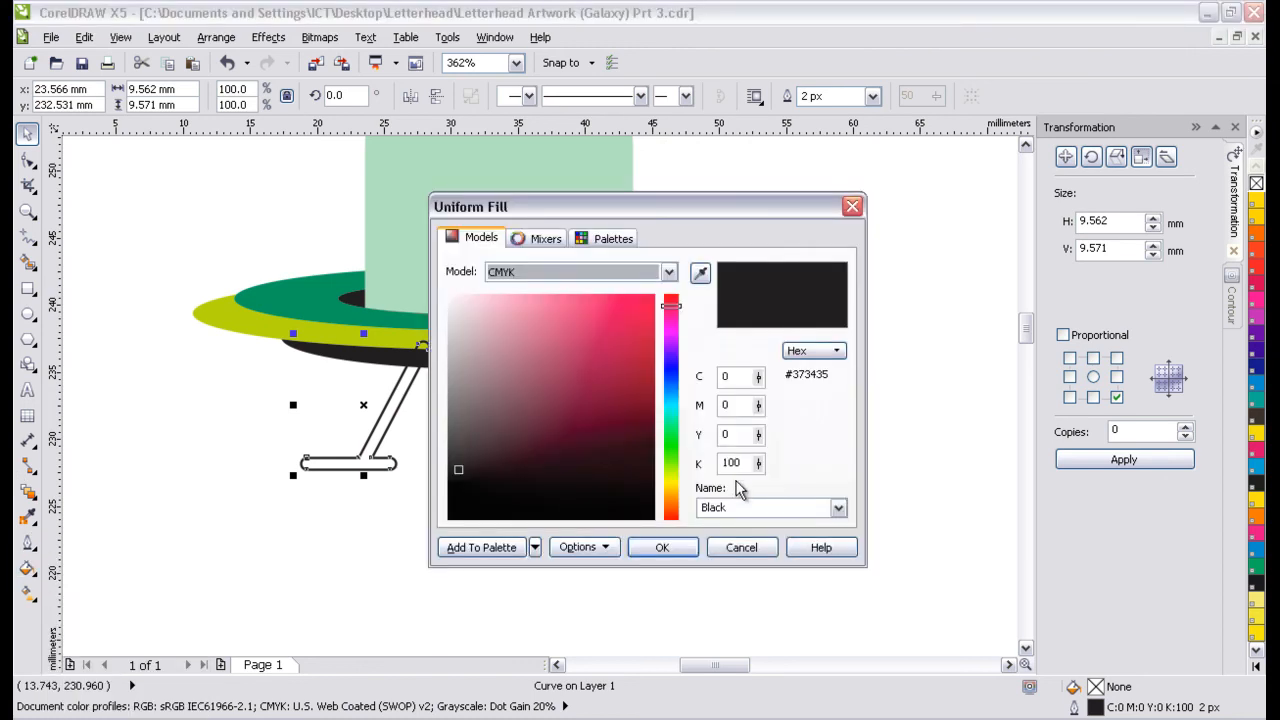
{"action": "left_click", "coordinate": [674, 553]}
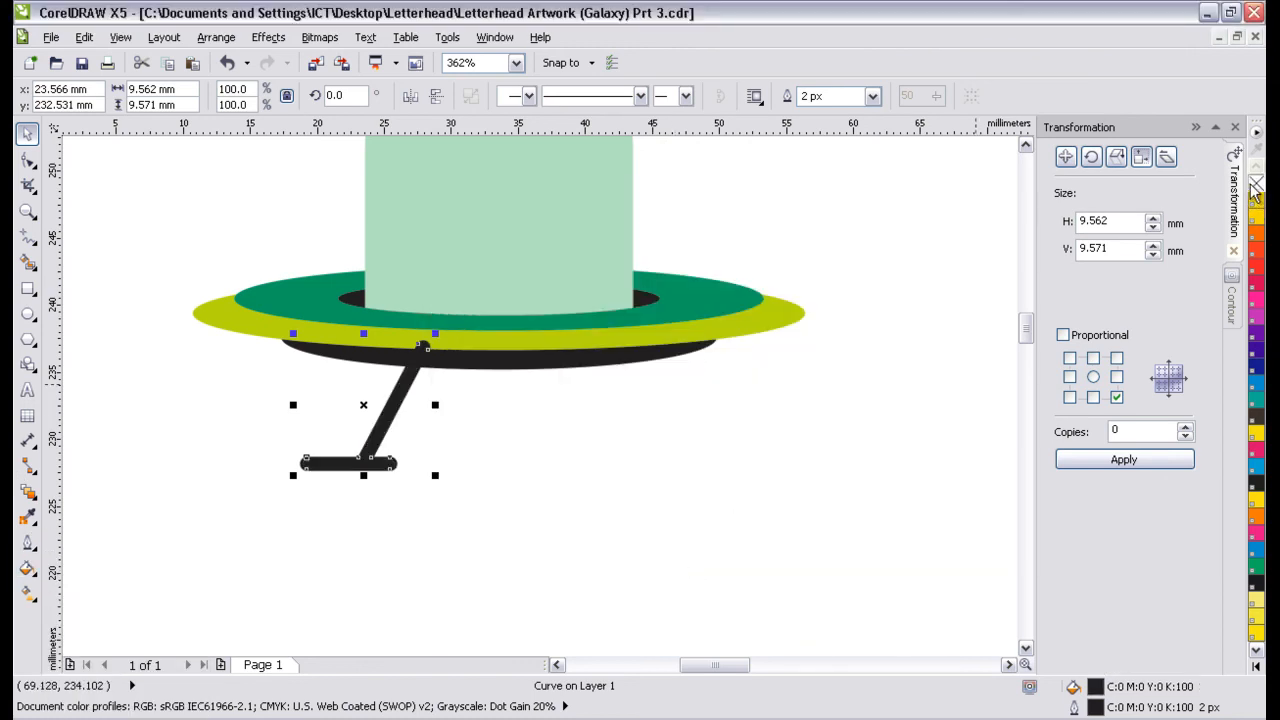
{"action": "right_click", "coordinate": [1256, 183]}
Create one horizontally mirrored copy of the leg at 100% scale, placed against its right side
{"action": "left_click", "coordinate": [27, 211]}
{"action": "right_click", "coordinate": [471, 363]}
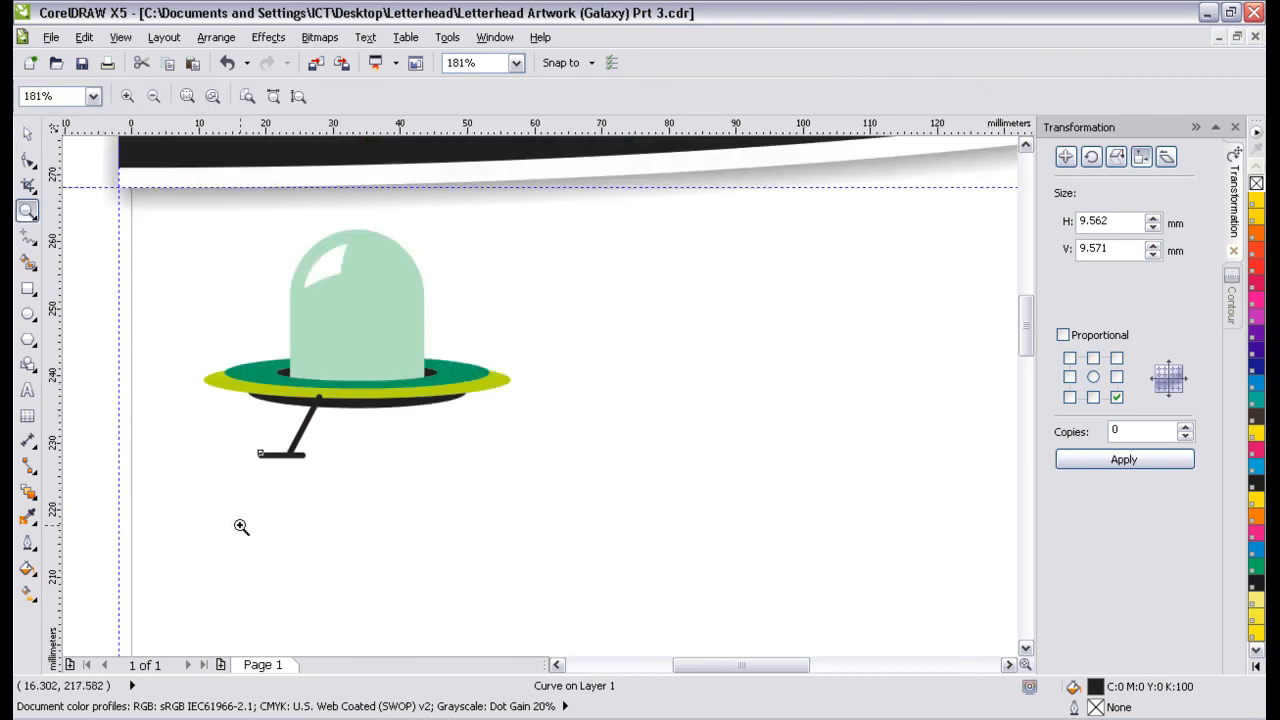
{"action": "left_click", "coordinate": [26, 135]}
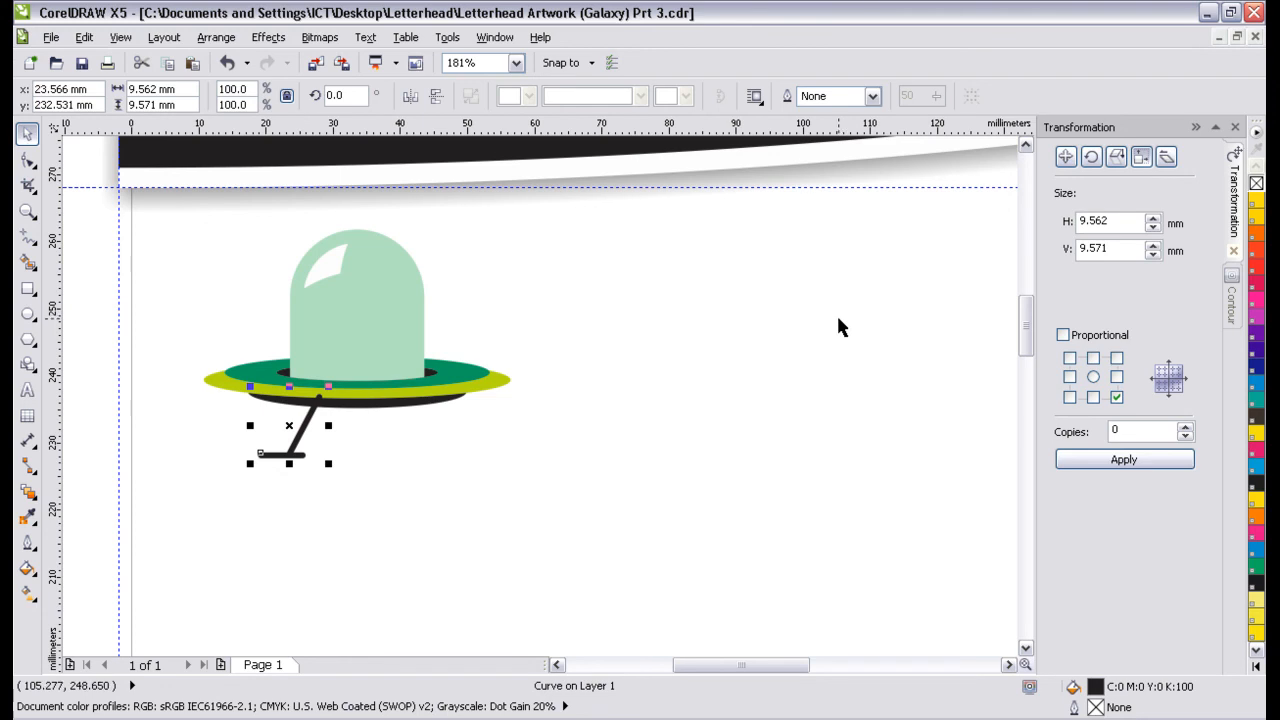
{"action": "left_click", "coordinate": [1117, 158]}
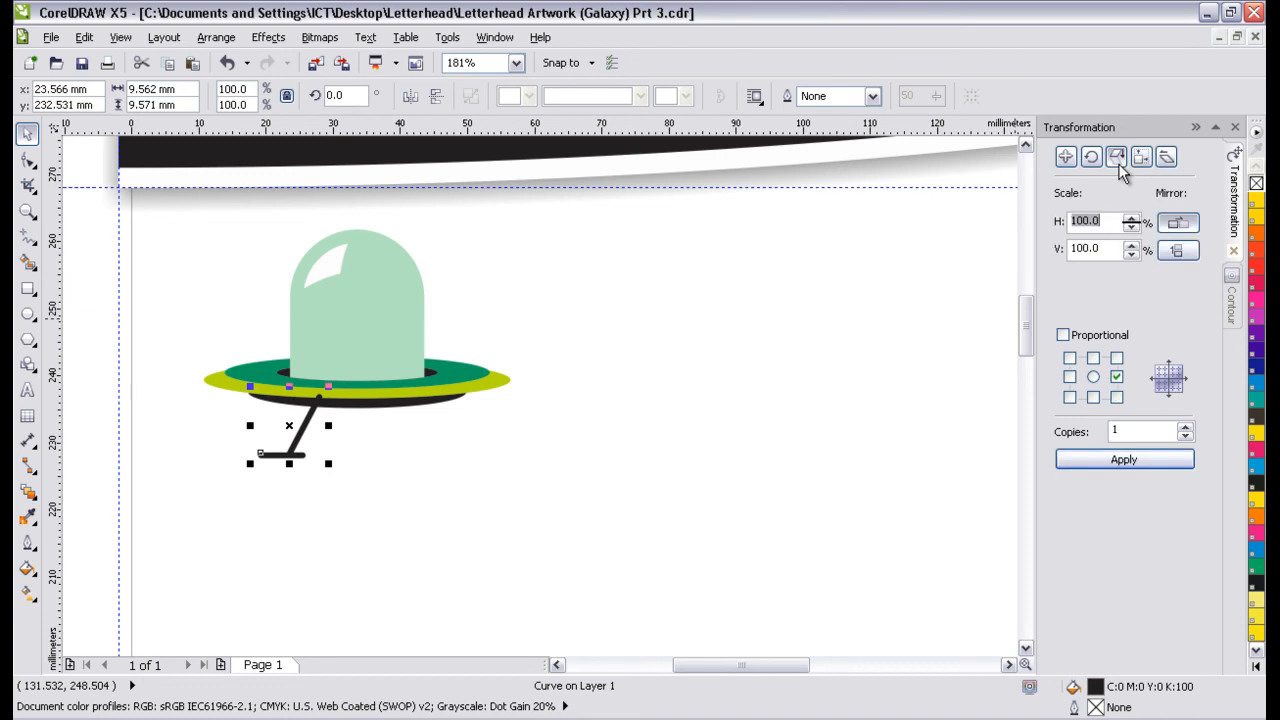
{"action": "left_click", "coordinate": [1177, 225]}
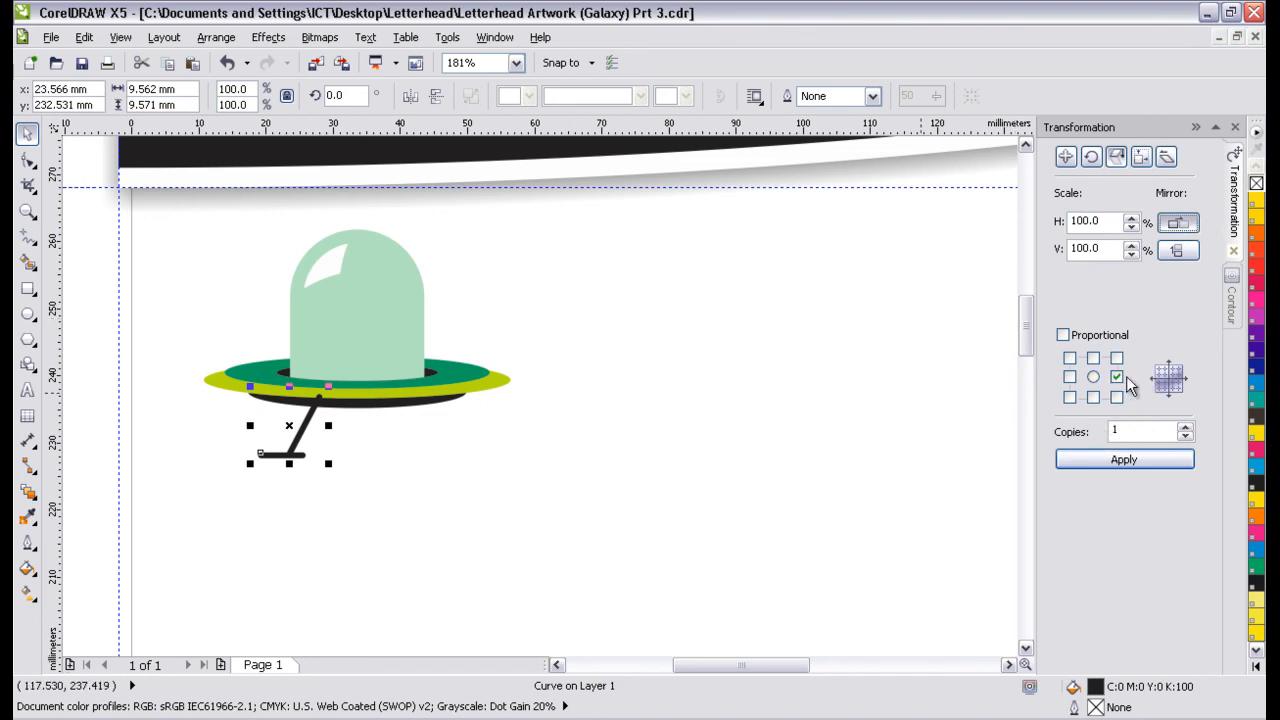
{"action": "left_click", "coordinate": [1145, 459]}
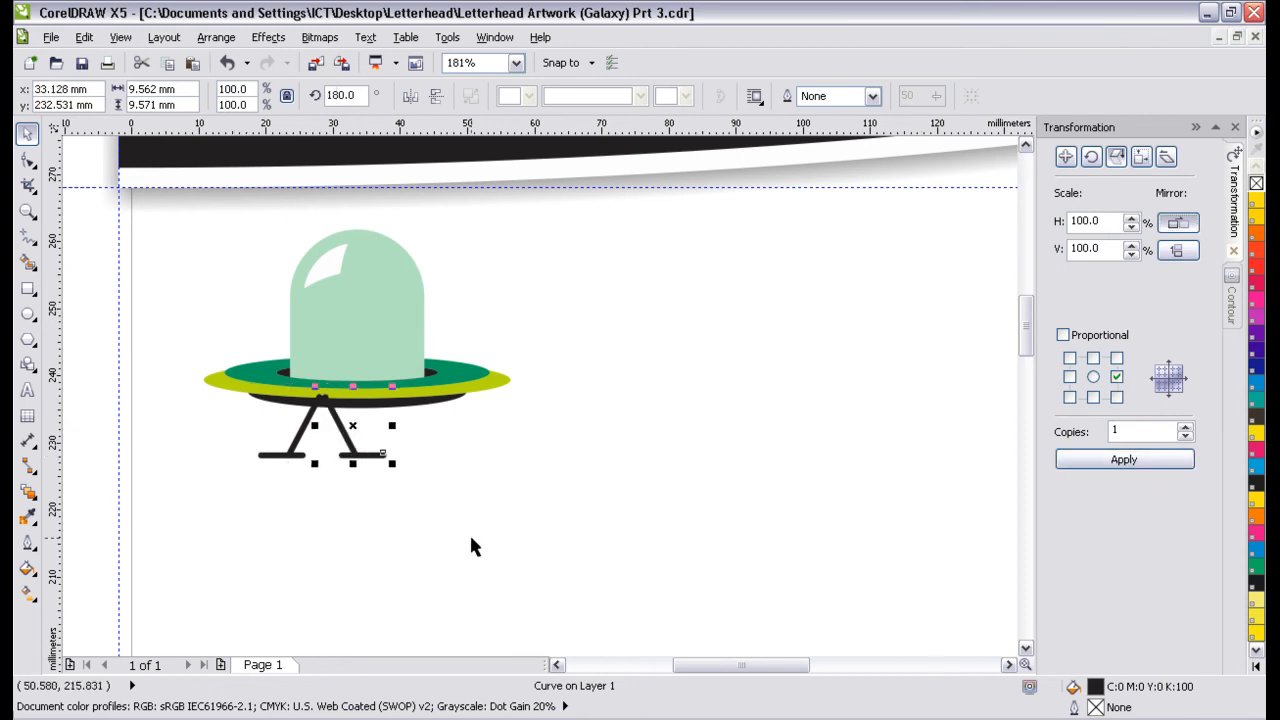
Move the mirrored leg about 13 mm to the right, keeping it level with the first leg
{"action": "left_click", "coordinate": [360, 486]}
{"action": "left_click", "coordinate": [352, 452]}
{"action": "left_click_drag", "start_coordinate": [353, 428], "coordinate": [442, 430]}
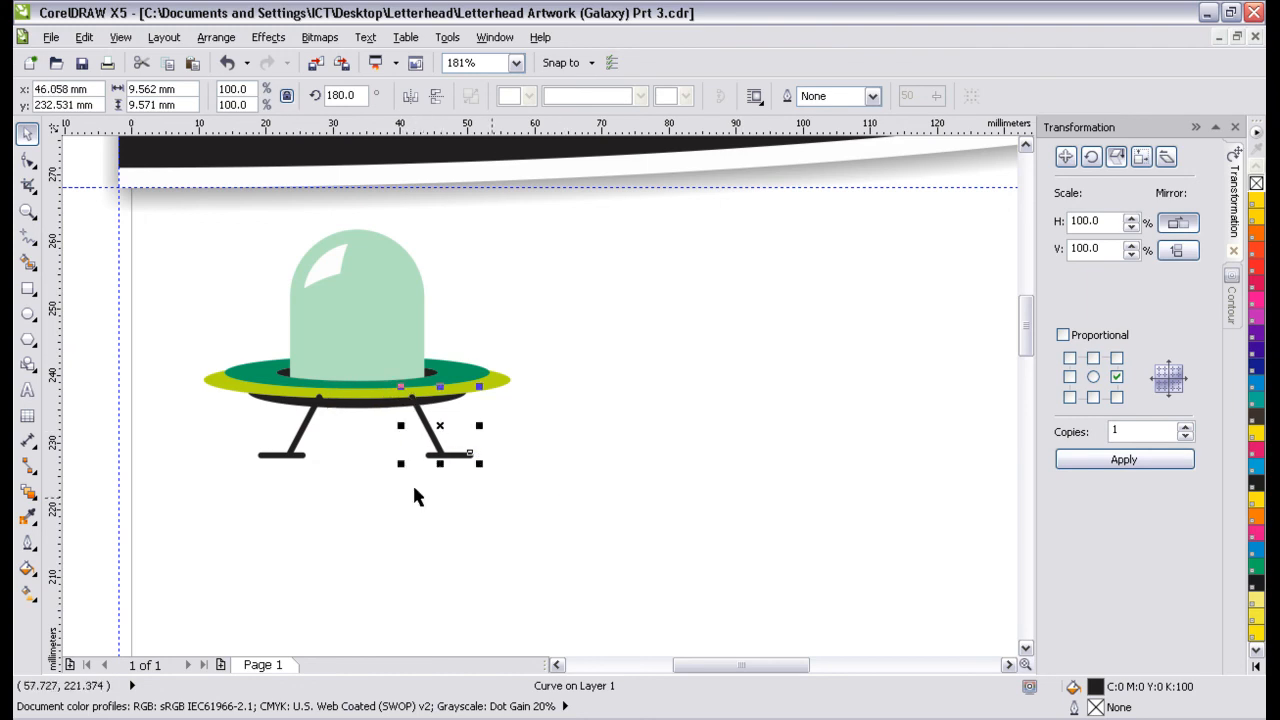
Group the two legs and move the group up about 2.8 mm and slightly left under the saucer
{"action": "left_click", "coordinate": [310, 427], "text": "shift"}
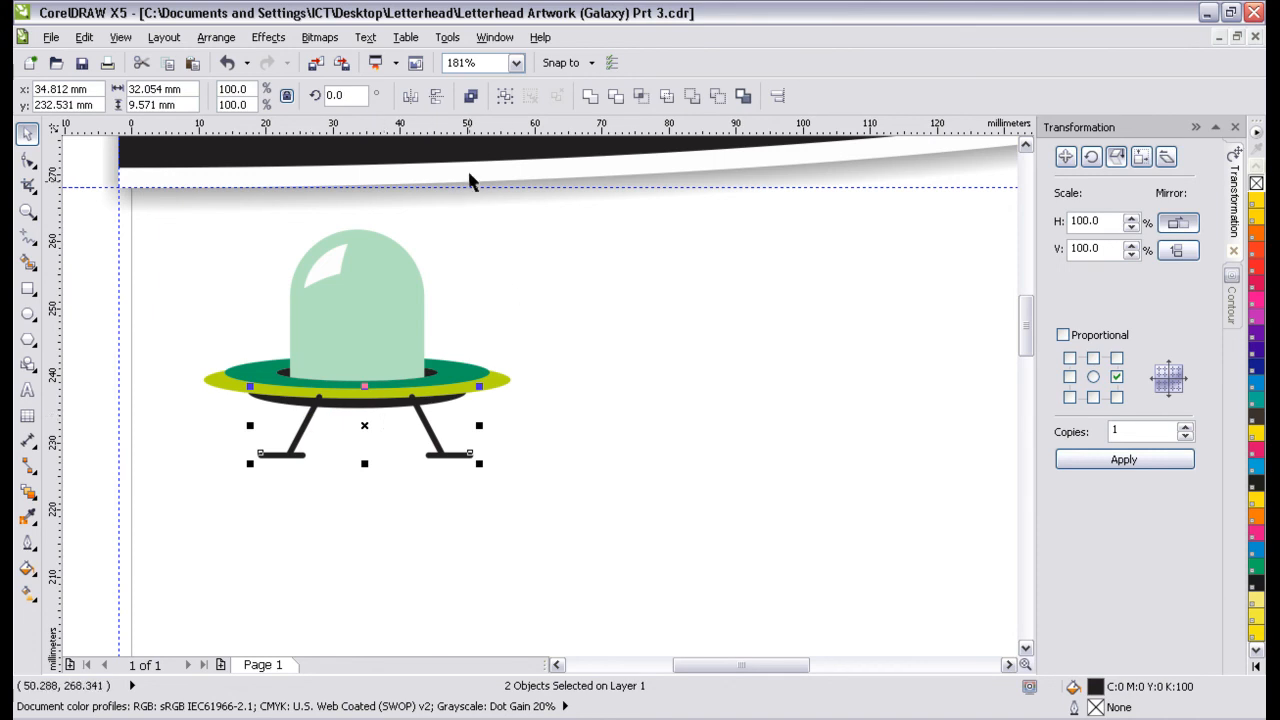
{"action": "left_click", "coordinate": [503, 102]}
{"action": "left_click_drag", "start_coordinate": [366, 429], "coordinate": [354, 413]}
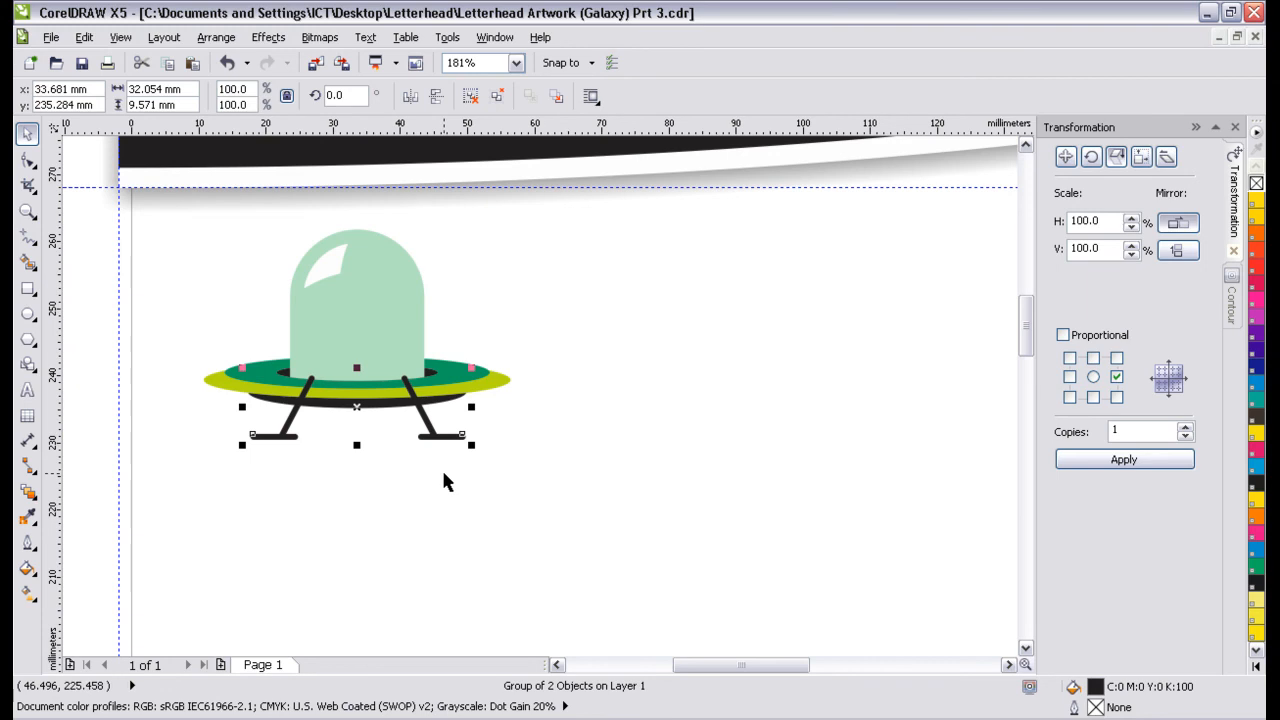
Send the leg group backward behind the saucer's ellipses and dome, then deselect it
{"action": "key", "text": "ctrl+Page_Down"}
{"action": "key", "text": "ctrl+Page_Down"}
{"action": "left_click", "coordinate": [445, 476]}
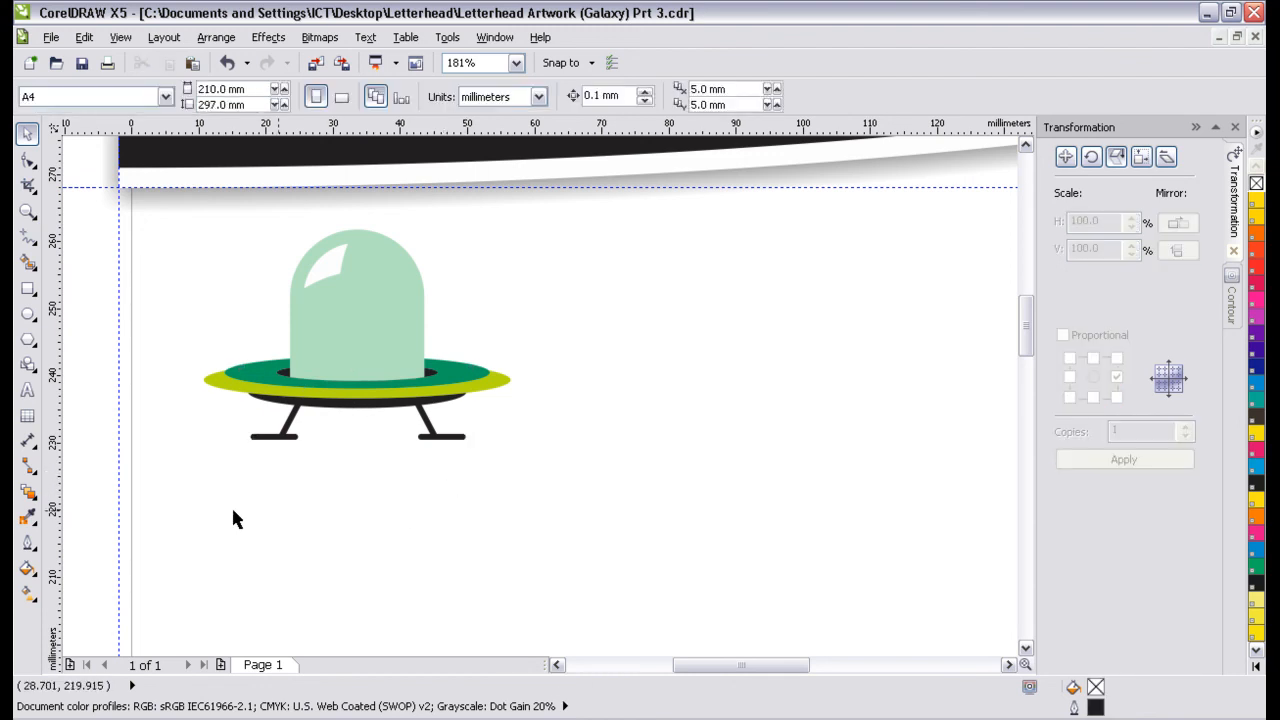
{"action": "left_click", "coordinate": [288, 433]}
{"action": "left_click", "coordinate": [567, 537]}
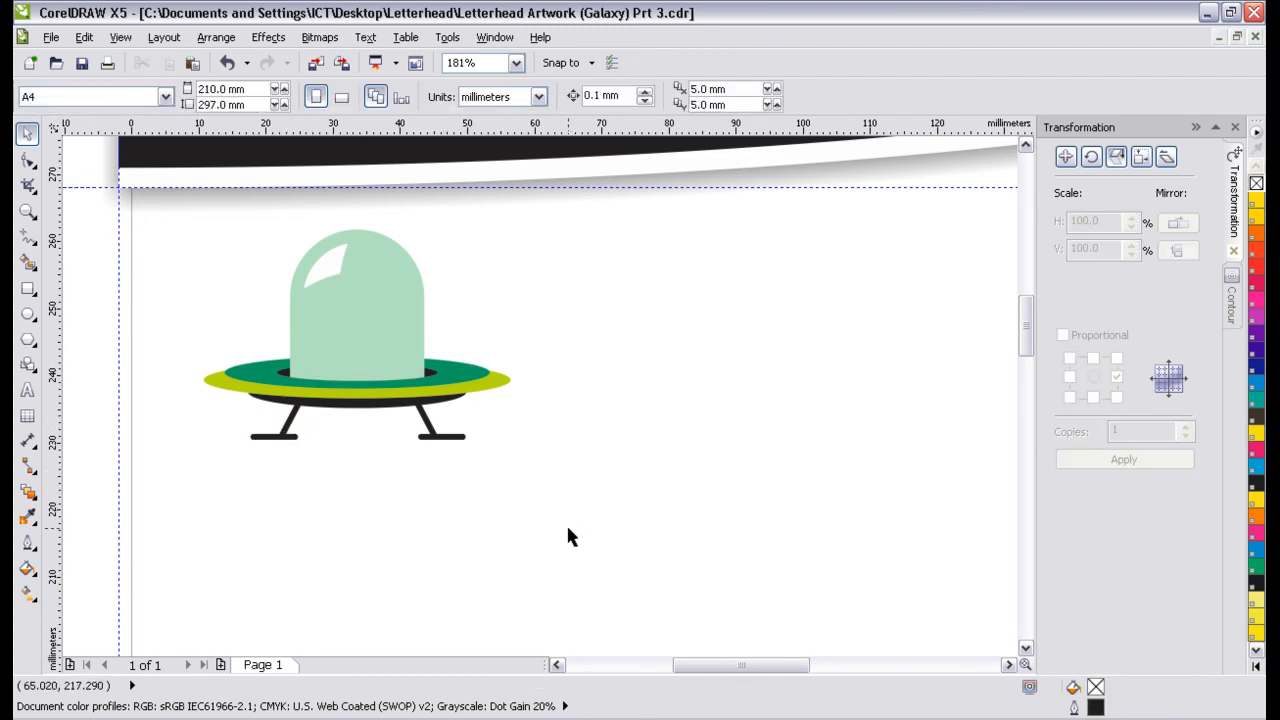
{"action": "left_click", "coordinate": [27, 212]}
{"action": "right_click", "coordinate": [486, 414]}
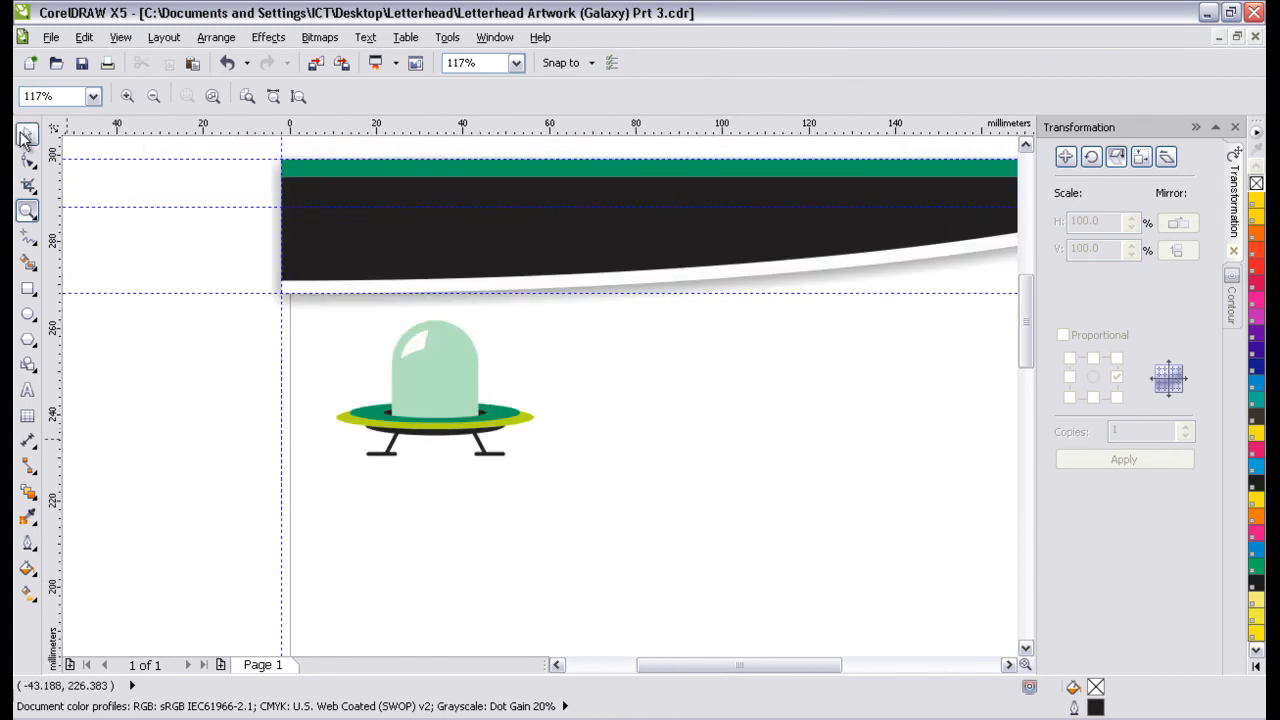
{"action": "left_click", "coordinate": [25, 134]}
{"action": "left_click", "coordinate": [483, 462]}
{"action": "left_click", "coordinate": [408, 486]}
{"action": "left_click", "coordinate": [370, 430]}
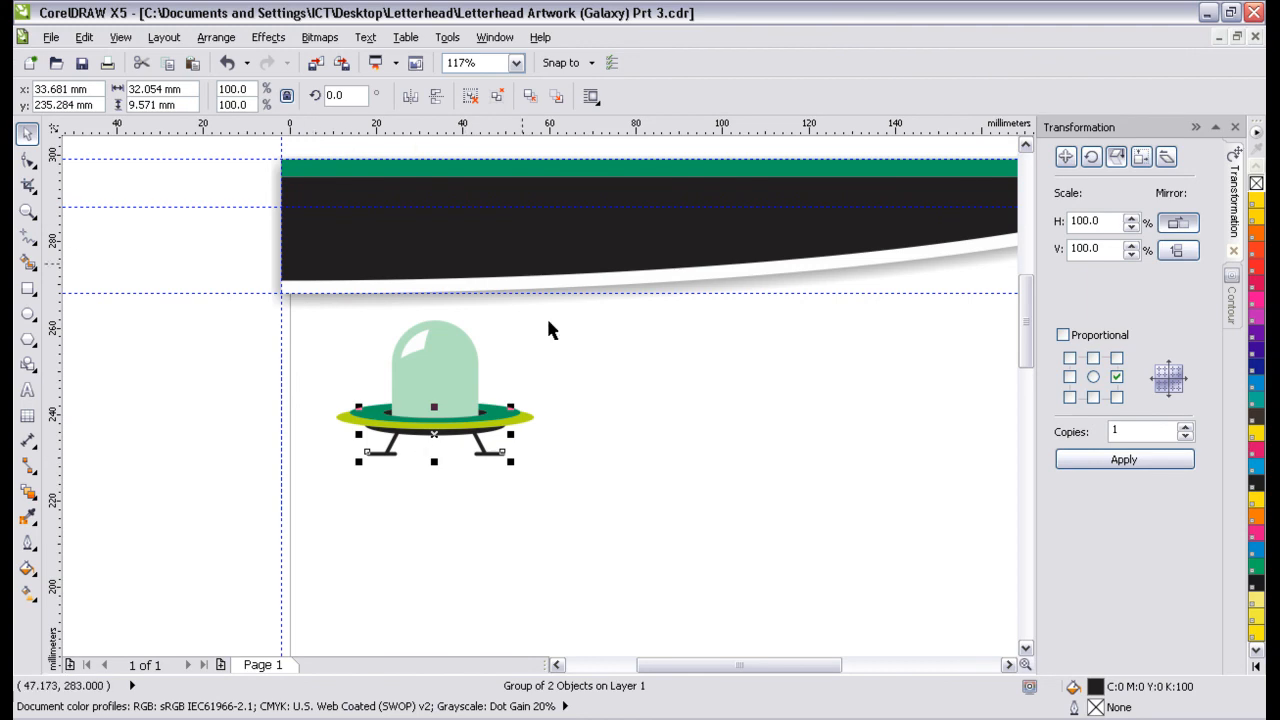
Select only the right leg within the leg group and nudge it left by about 3.7 mm
{"action": "left_click", "coordinate": [27, 212]}
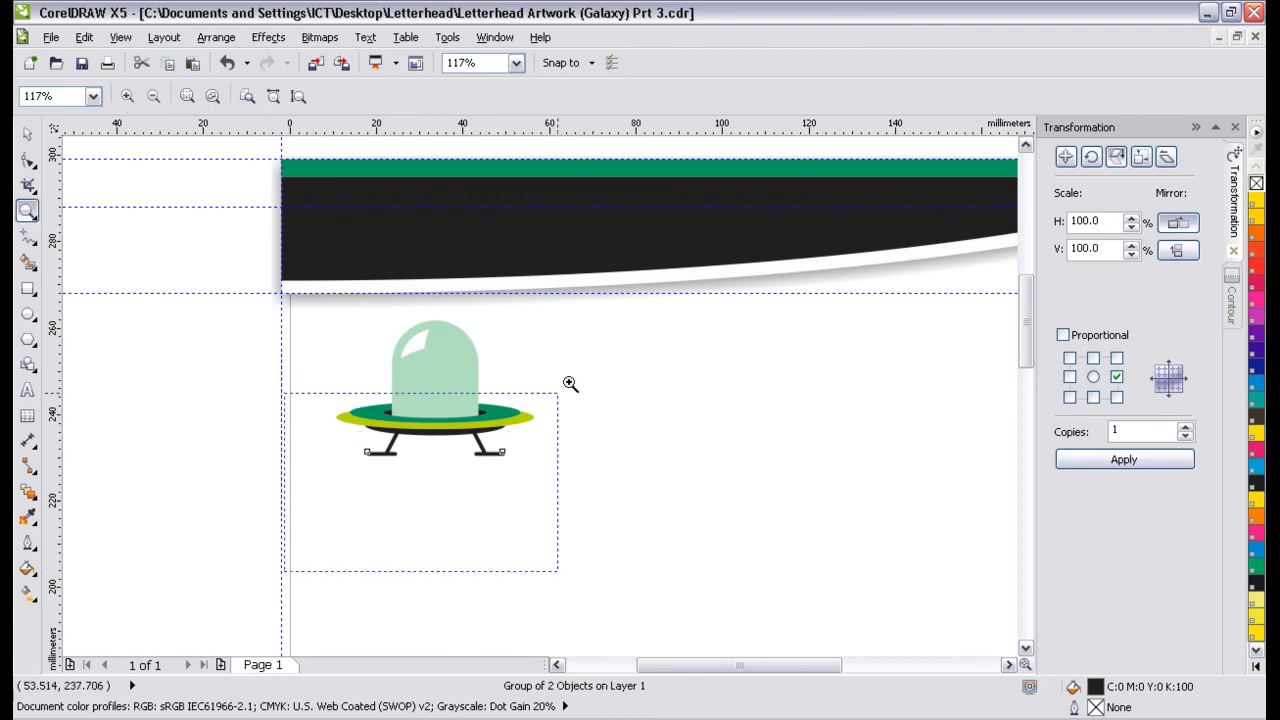
{"action": "left_click", "coordinate": [451, 466]}
{"action": "left_click", "coordinate": [27, 134]}
{"action": "left_click", "coordinate": [765, 529]}
{"action": "left_click", "coordinate": [603, 435]}
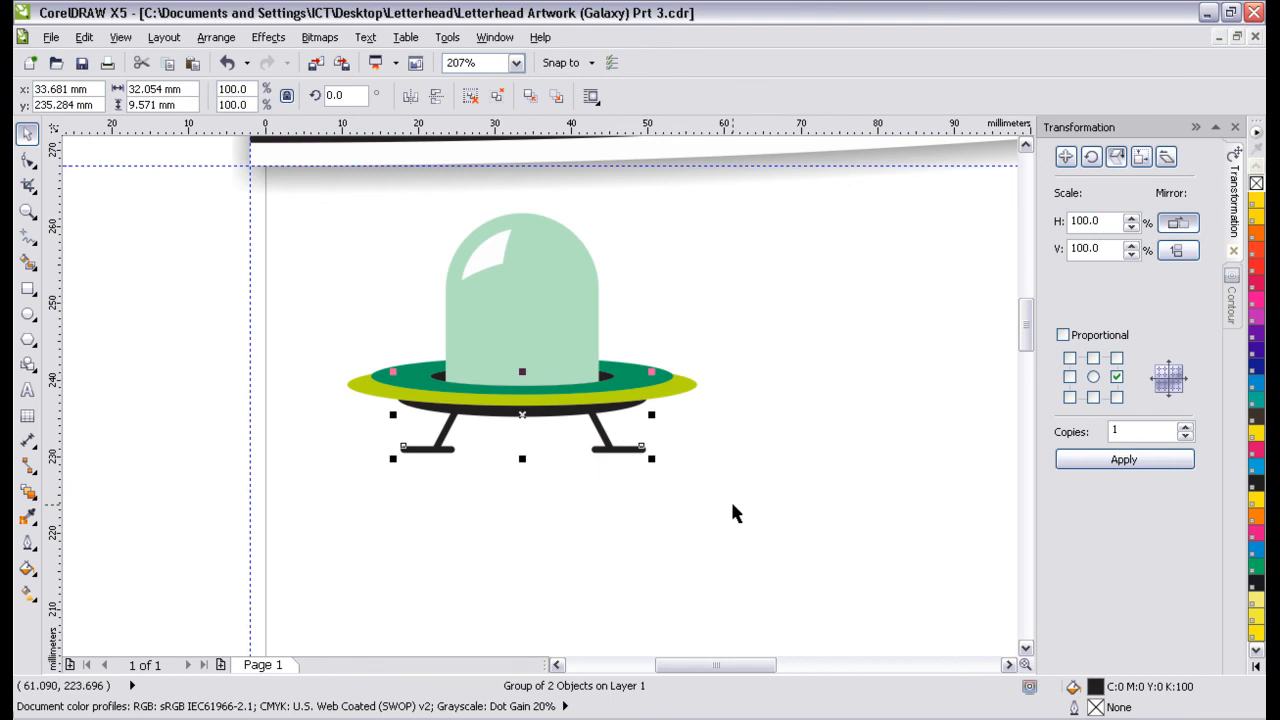
{"action": "left_click", "coordinate": [601, 427], "text": "ctrl"}
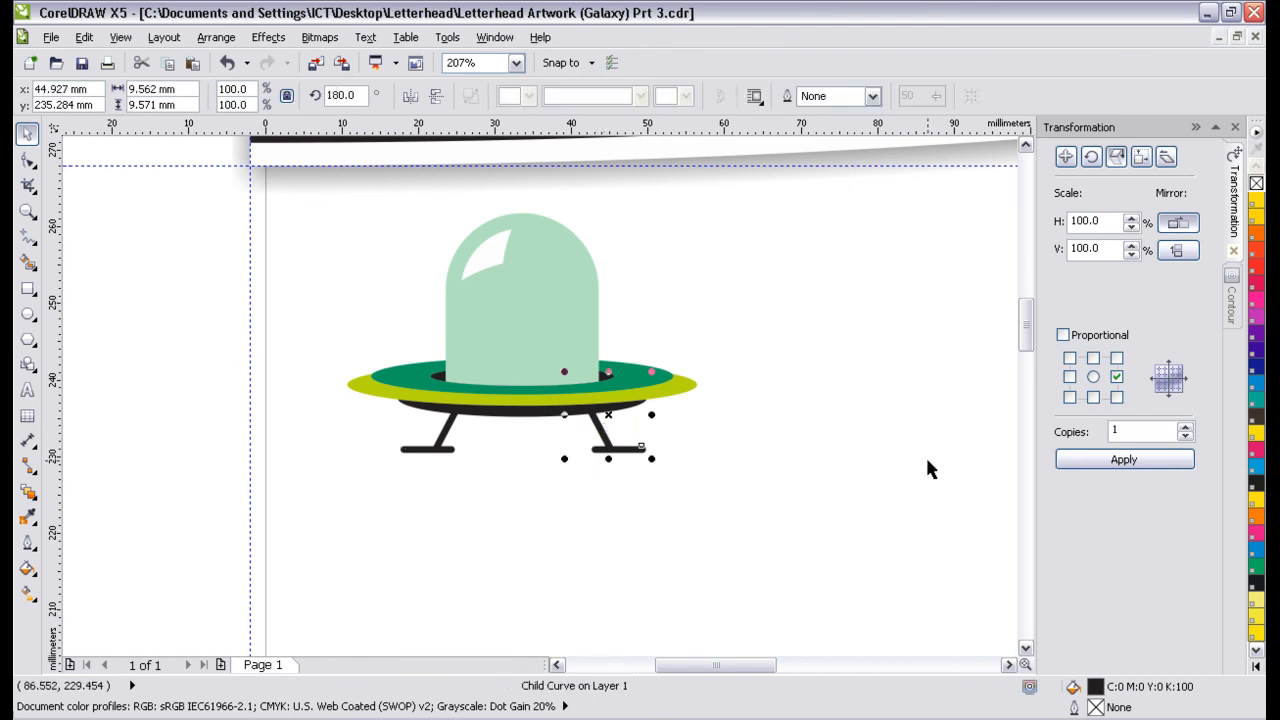
{"action": "key", "text": "Left"}
{"action": "key", "text": "Left"}
{"action": "key", "text": "Left"}
{"action": "key", "text": "Left"}
{"action": "key", "text": "Left"}
{"action": "key", "text": "Left"}
{"action": "key", "text": "Left"}
{"action": "key", "text": "Left"}
{"action": "key", "text": "Left"}
{"action": "key", "text": "Left"}
{"action": "key", "text": "Left"}
{"action": "key", "text": "Left"}
{"action": "key", "text": "Left"}
{"action": "key", "text": "Left"}
{"action": "key", "text": "Left"}
{"action": "key", "text": "Left"}
{"action": "key", "text": "Left"}
{"action": "key", "text": "Left"}
{"action": "key", "text": "Left"}
{"action": "key", "text": "Left"}
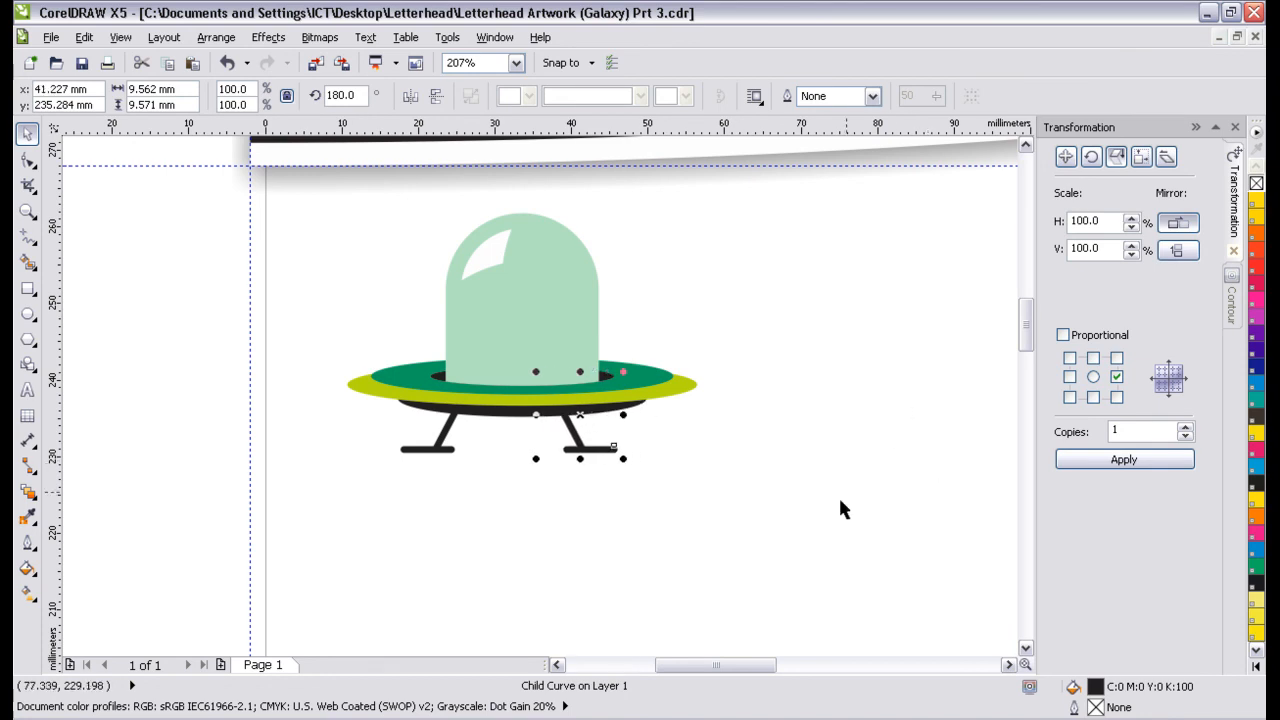
Align the leg group with the dome so both share the same vertical centre line
{"action": "left_click", "coordinate": [823, 530]}
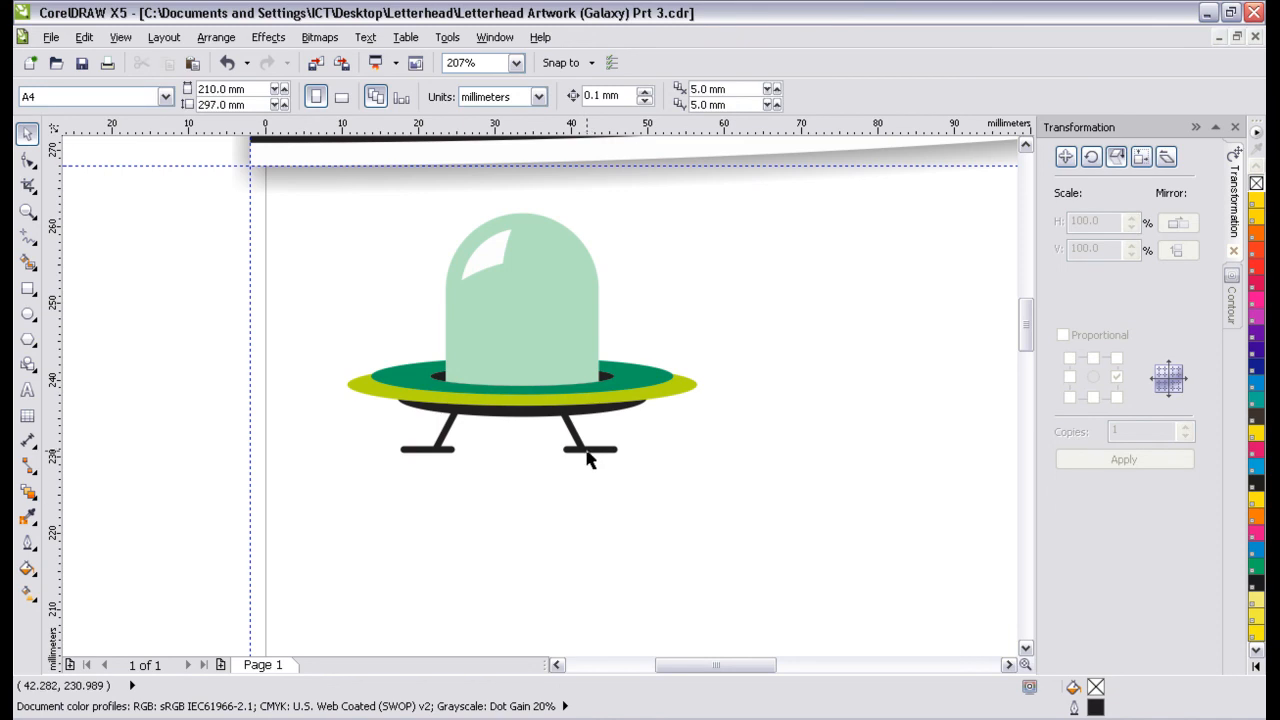
{"action": "left_click", "coordinate": [585, 448]}
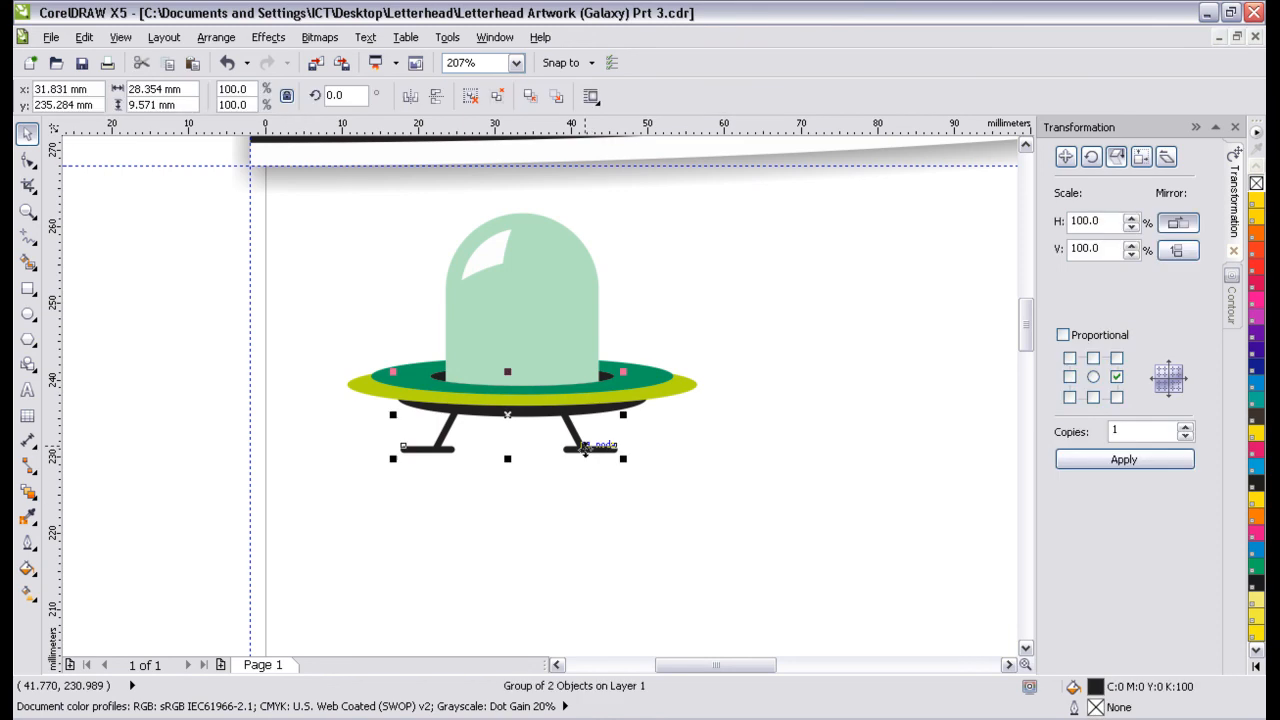
{"action": "left_click", "coordinate": [572, 316], "text": "shift"}
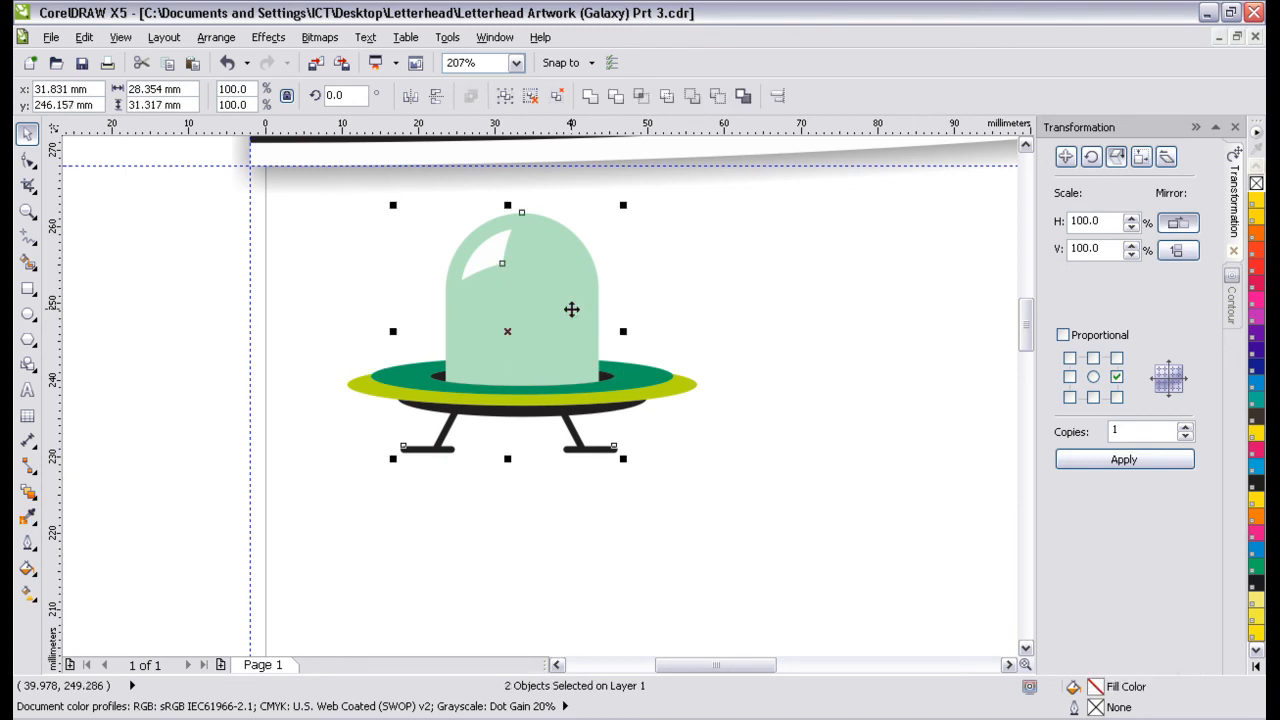
{"action": "left_click", "coordinate": [777, 96]}
{"action": "left_click", "coordinate": [692, 345]}
{"action": "left_click", "coordinate": [683, 474]}
{"action": "left_click", "coordinate": [760, 474]}
{"action": "left_click", "coordinate": [812, 520]}
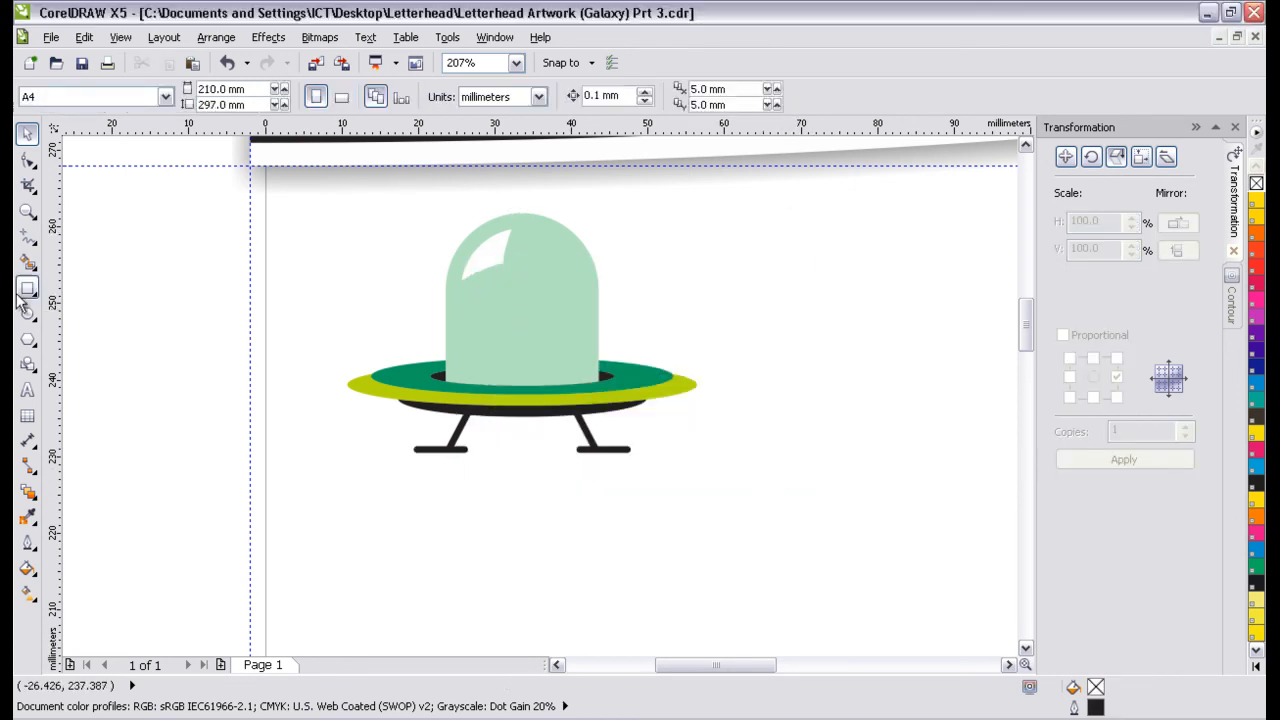
Select all the objects that make up the flying saucer and group them
{"action": "left_click", "coordinate": [27, 211]}
{"action": "right_click", "coordinate": [594, 478]}
{"action": "left_click", "coordinate": [27, 133]}
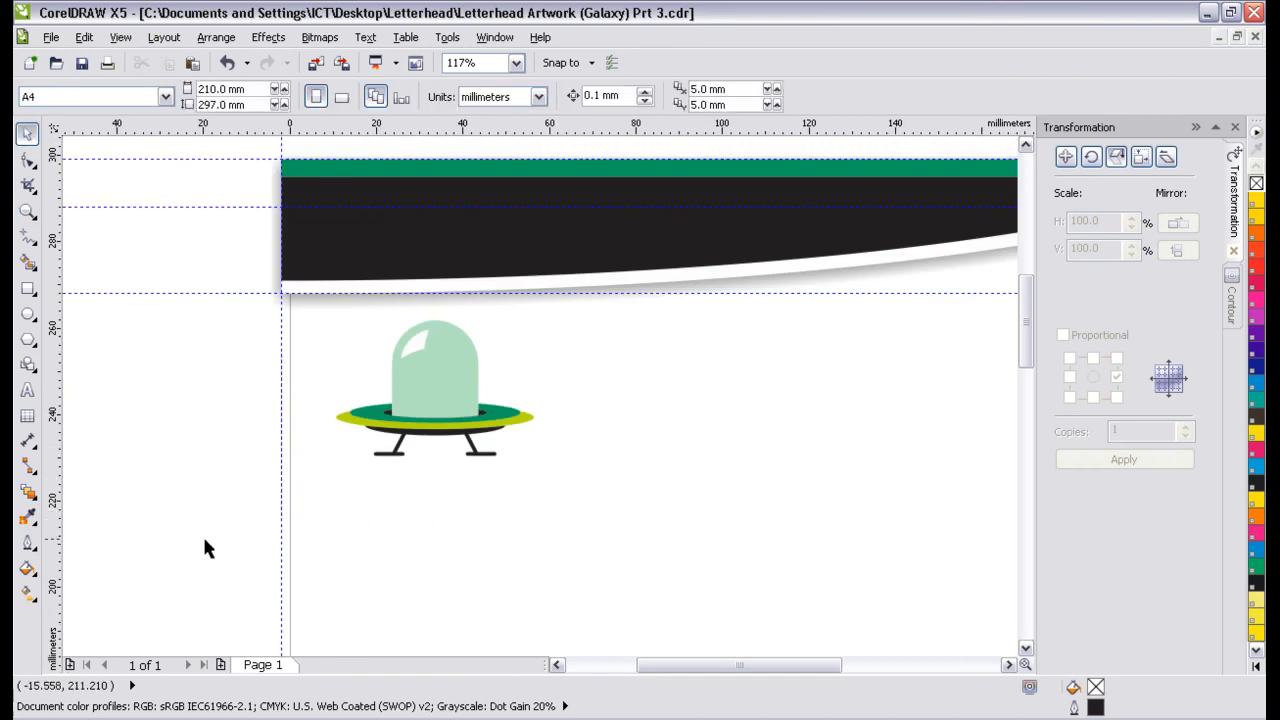
{"action": "left_click_drag", "start_coordinate": [195, 530], "coordinate": [644, 302]}
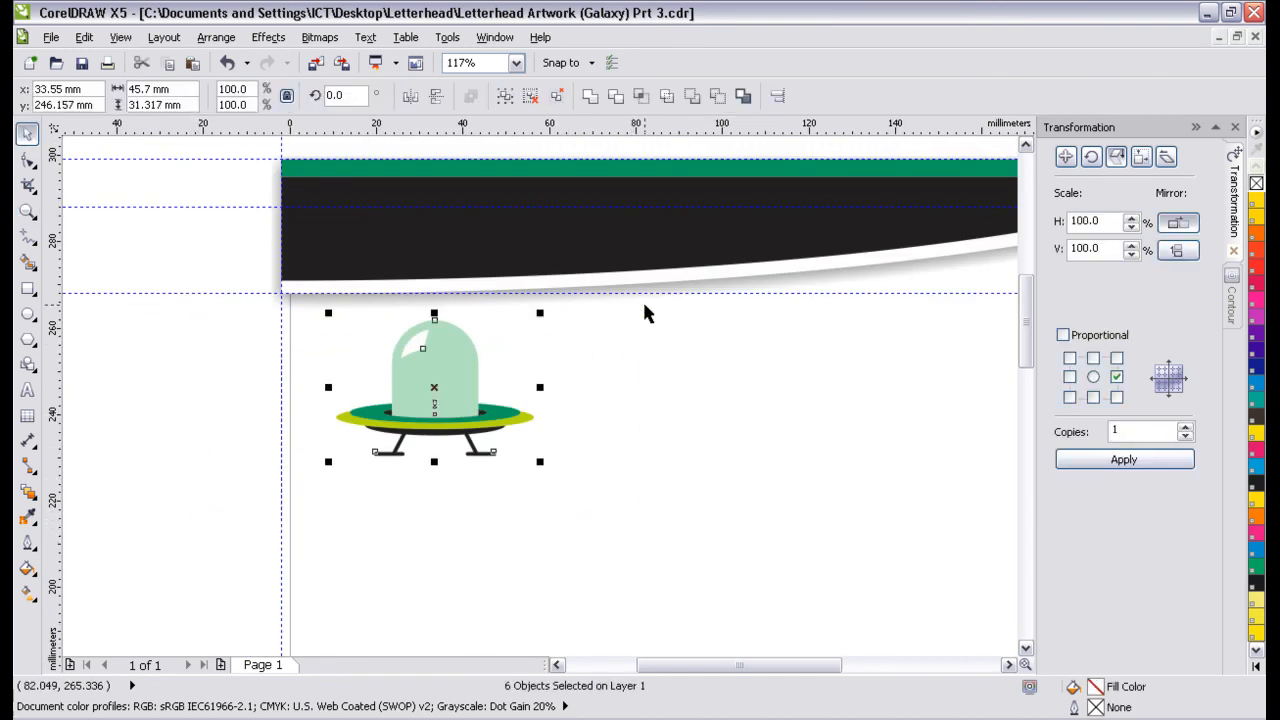
{"action": "left_click", "coordinate": [727, 539]}
{"action": "left_click_drag", "start_coordinate": [150, 530], "coordinate": [596, 292]}
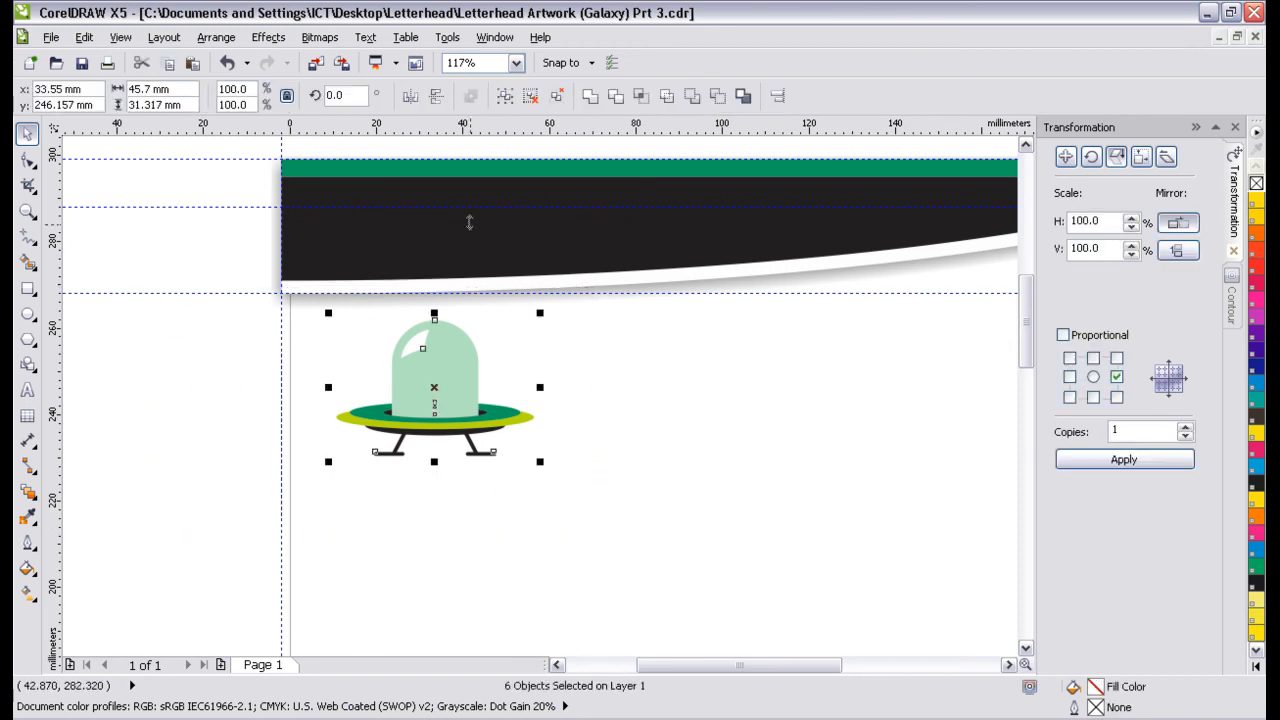
{"action": "left_click", "coordinate": [505, 95]}
Move the saucer group up so its dome overlaps the letterhead's black header band near the left edge, and show the whole page
{"action": "left_click_drag", "start_coordinate": [448, 392], "coordinate": [440, 304]}
{"action": "left_click", "coordinate": [646, 506]}
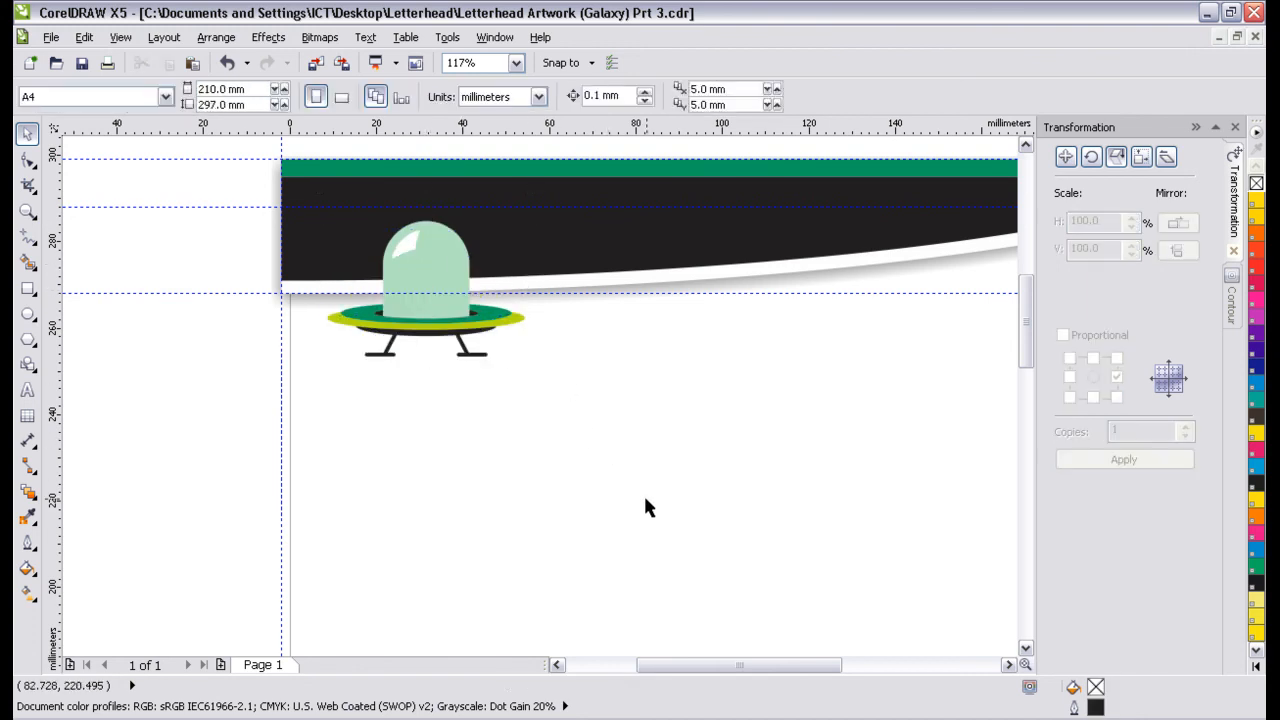
{"action": "key", "text": "z"}
{"action": "key", "text": "shift+F4"}
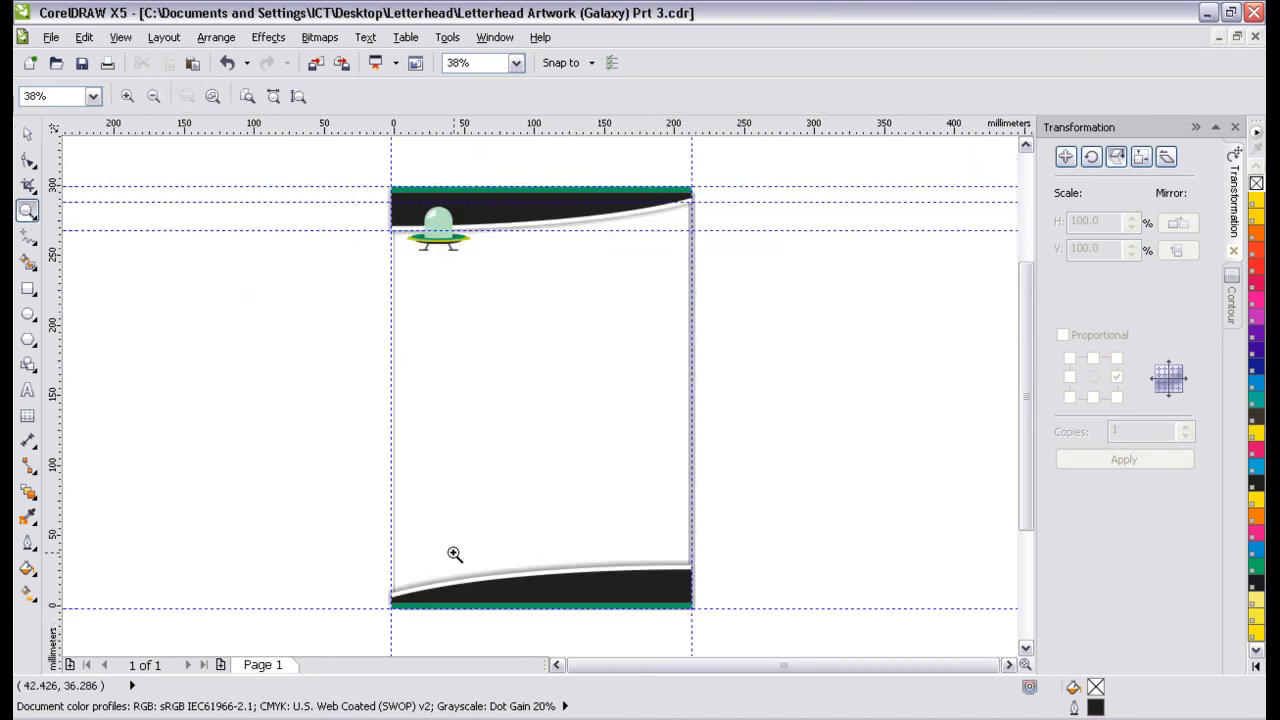